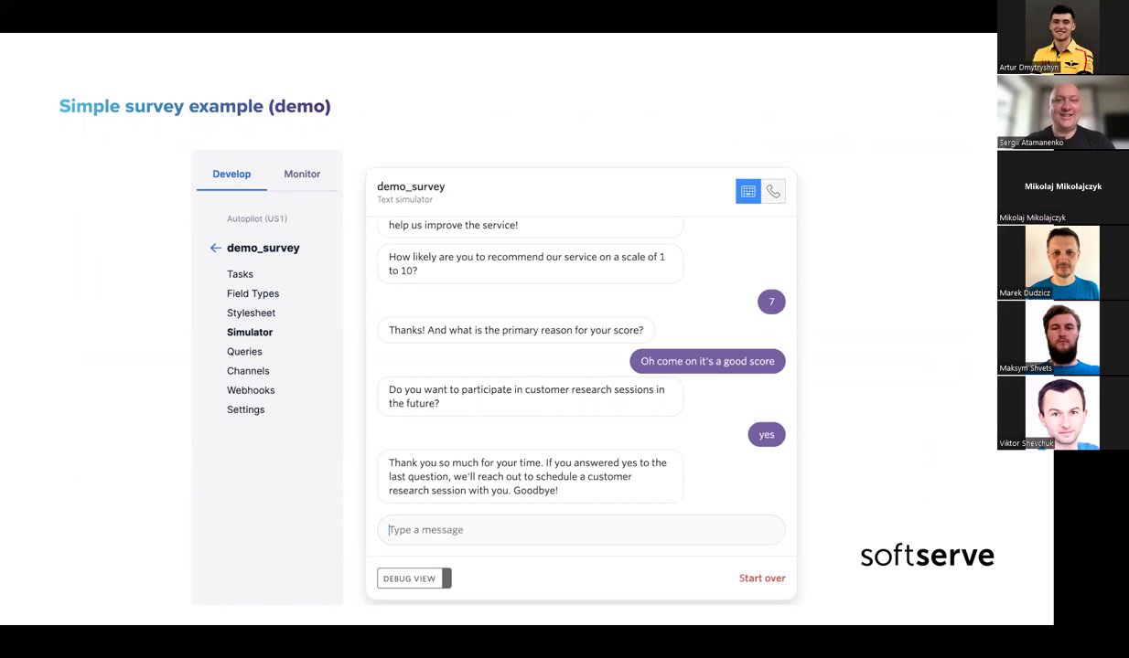
- End the slide show and switch to Google Chrome
key(Escape)
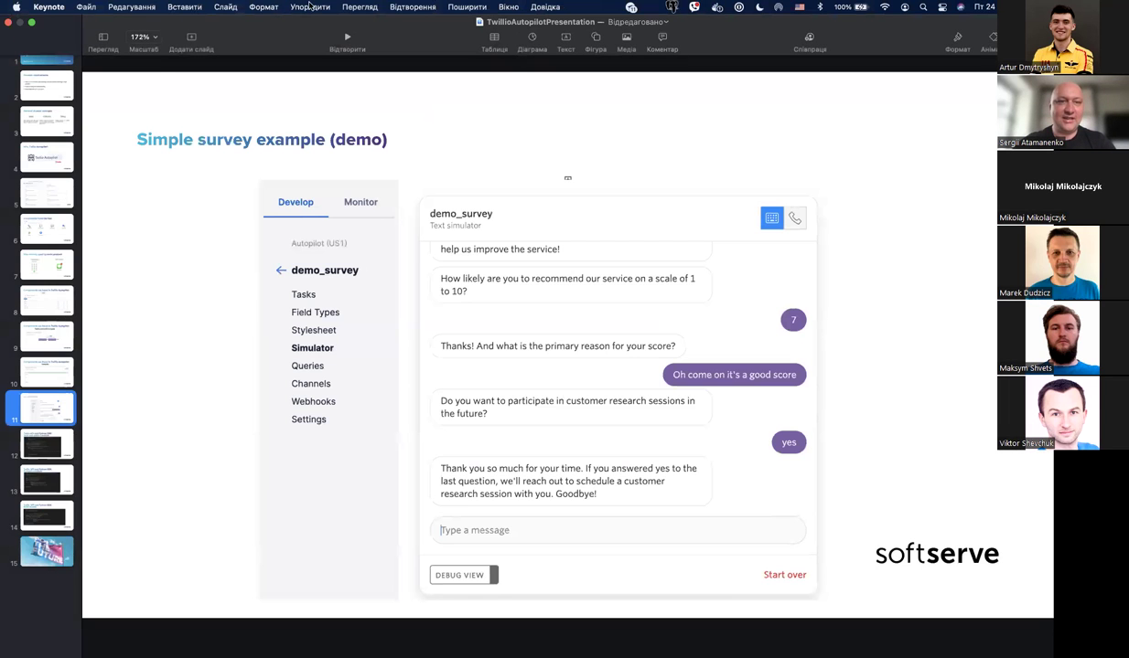
key(super+Tab)
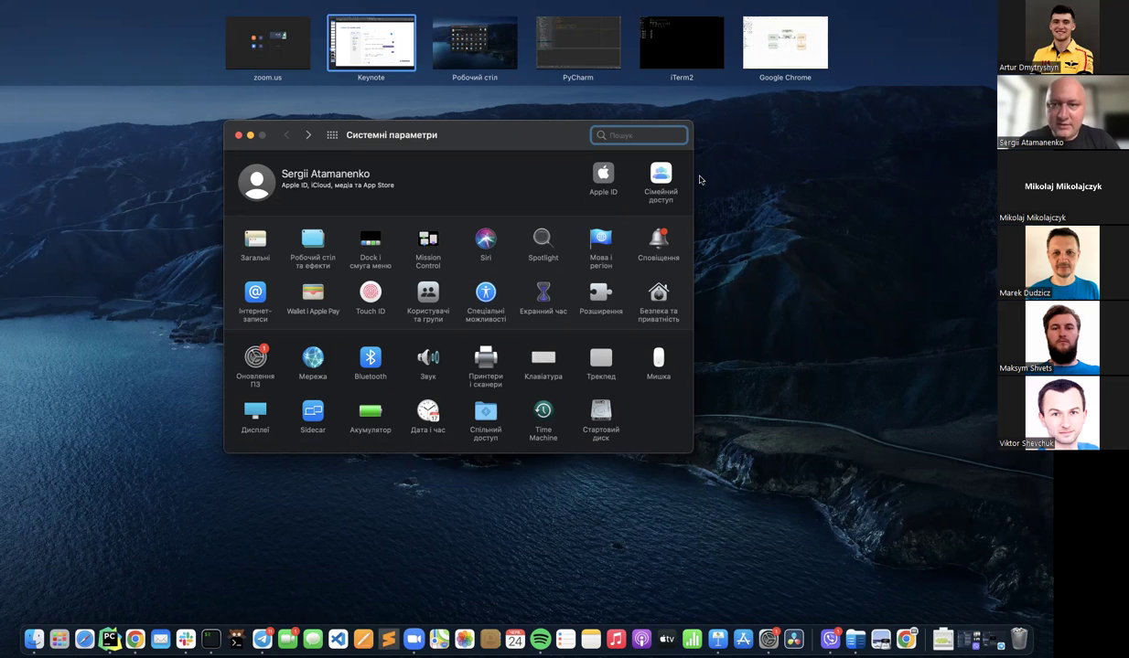
click(750, 42)
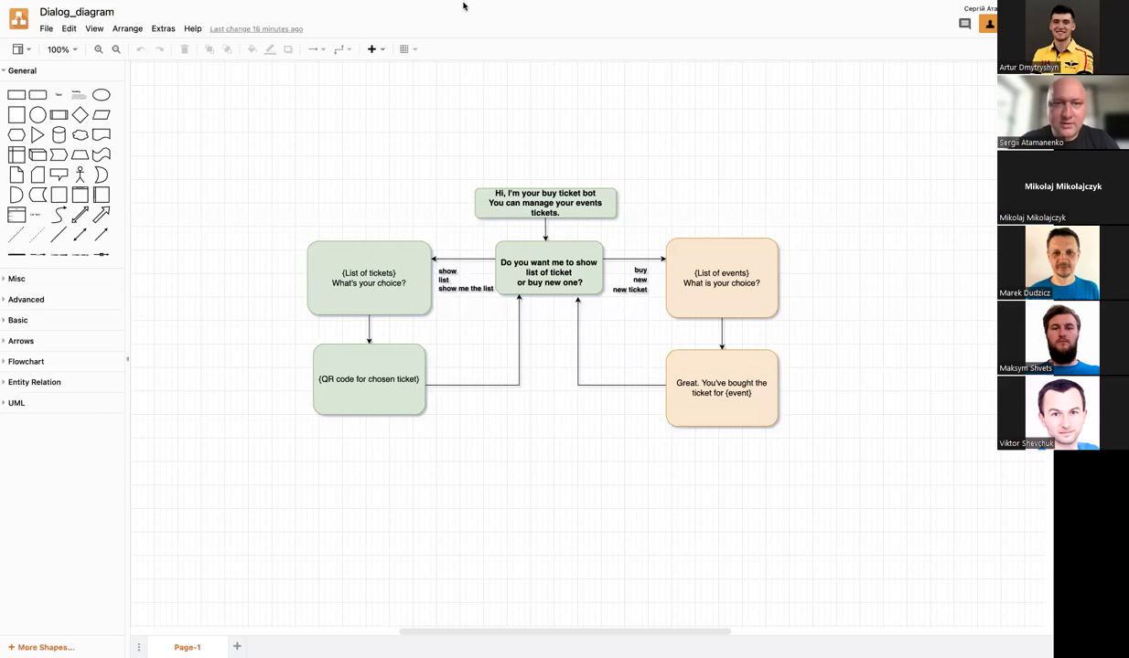
key(ctrl+Right)
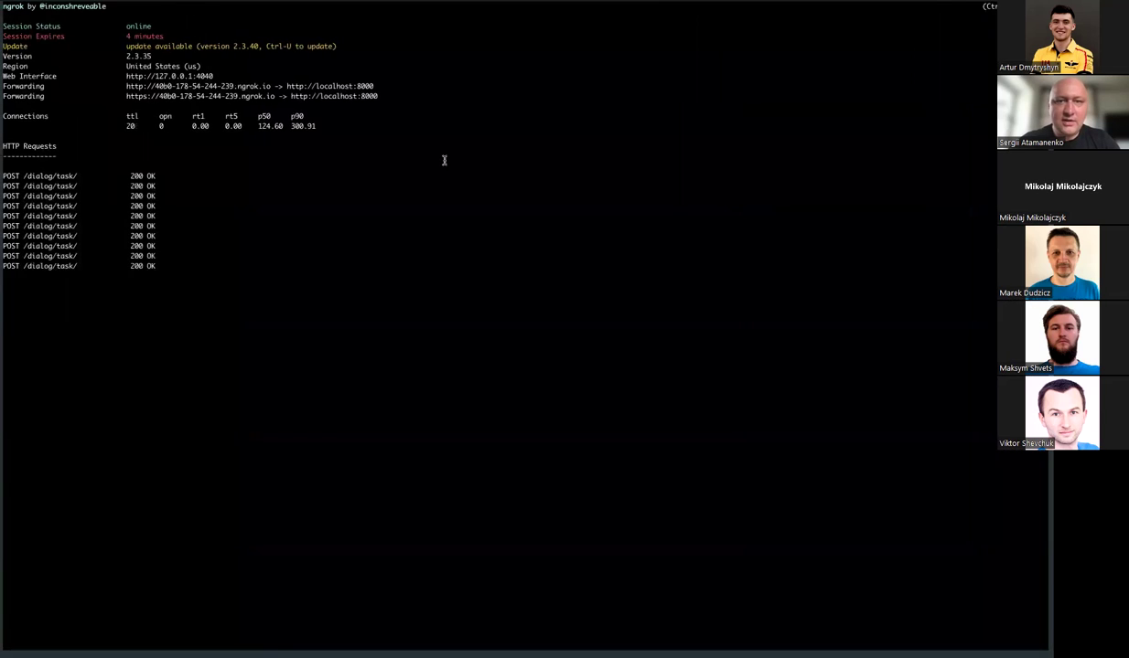
key(ctrl+Left)
key(ctrl+Left)
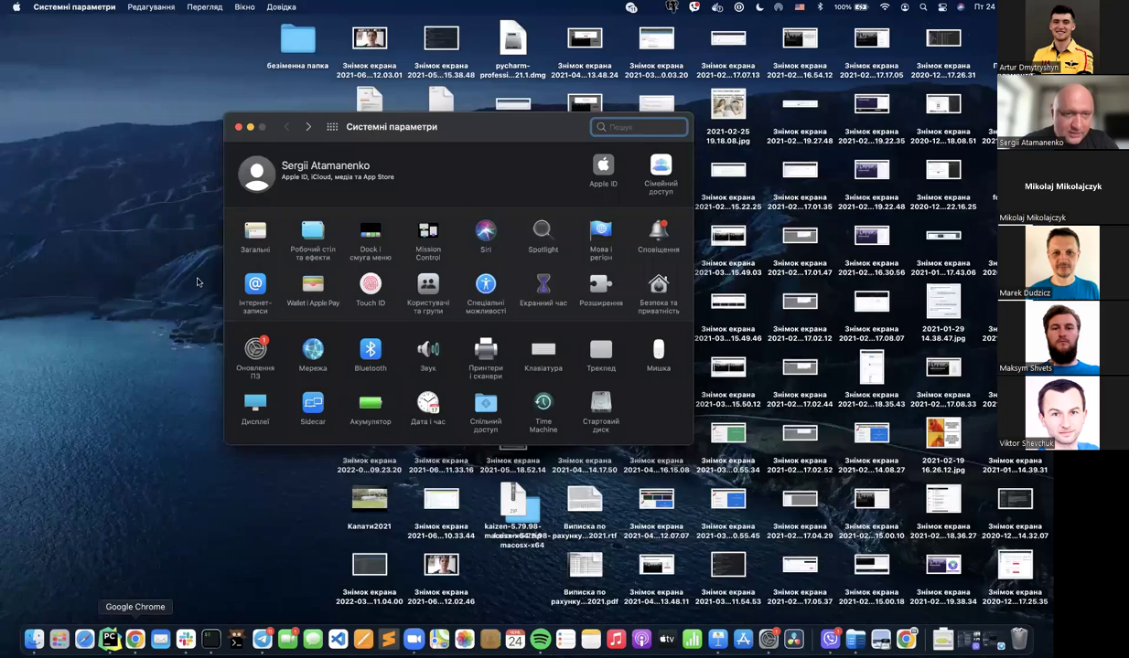
click(135, 649)
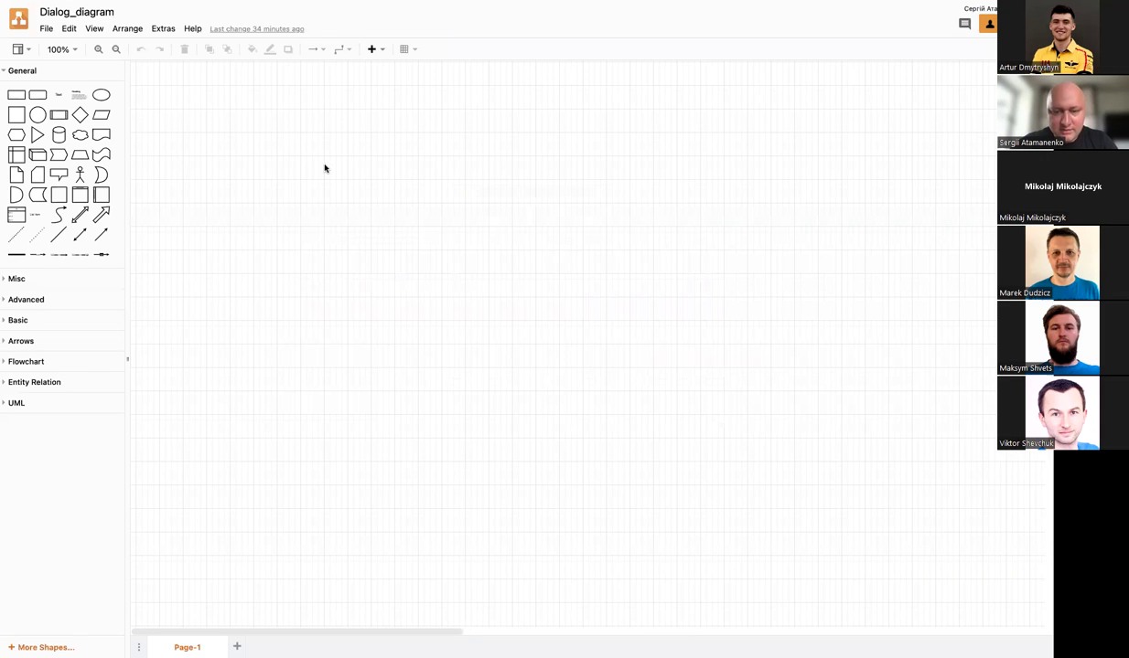
key(ctrl+Up)
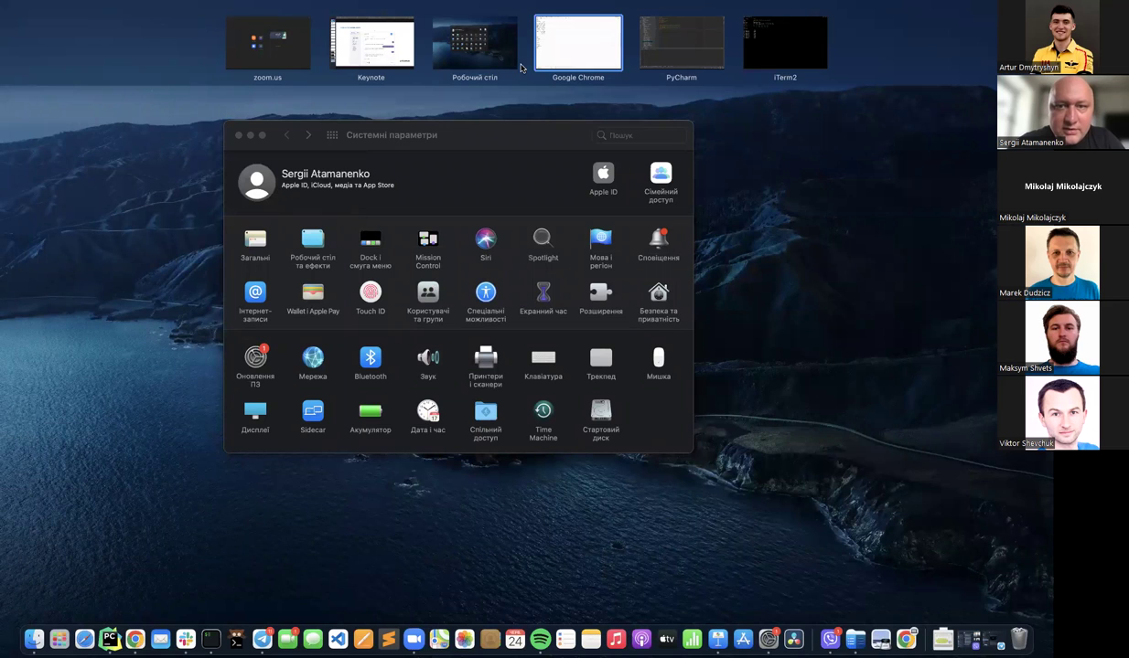
click(567, 53)
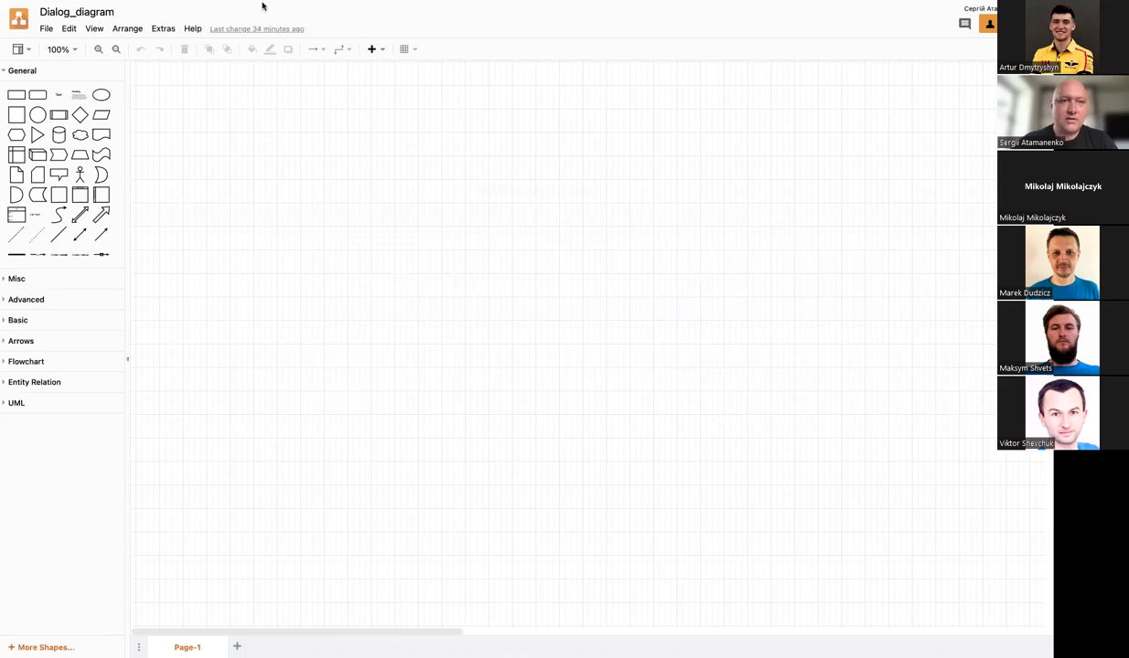
- Take the browser out of full screen and open twilio.com/console in a separate tab
mouse_move(101, 32)
click(39, 22)
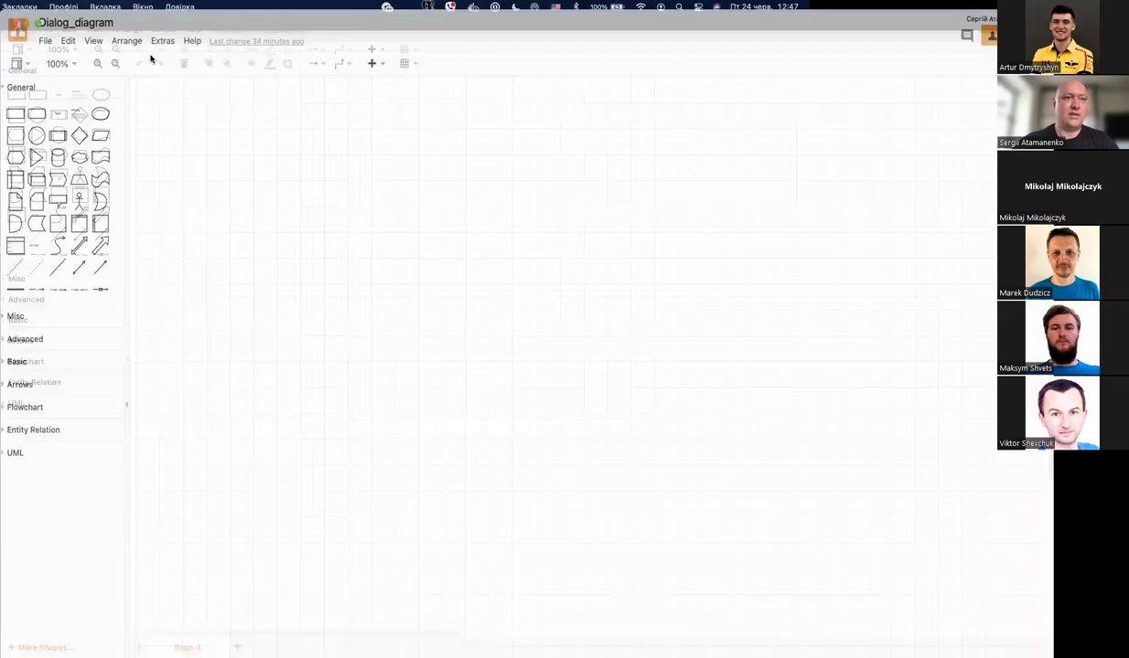
click(214, 99)
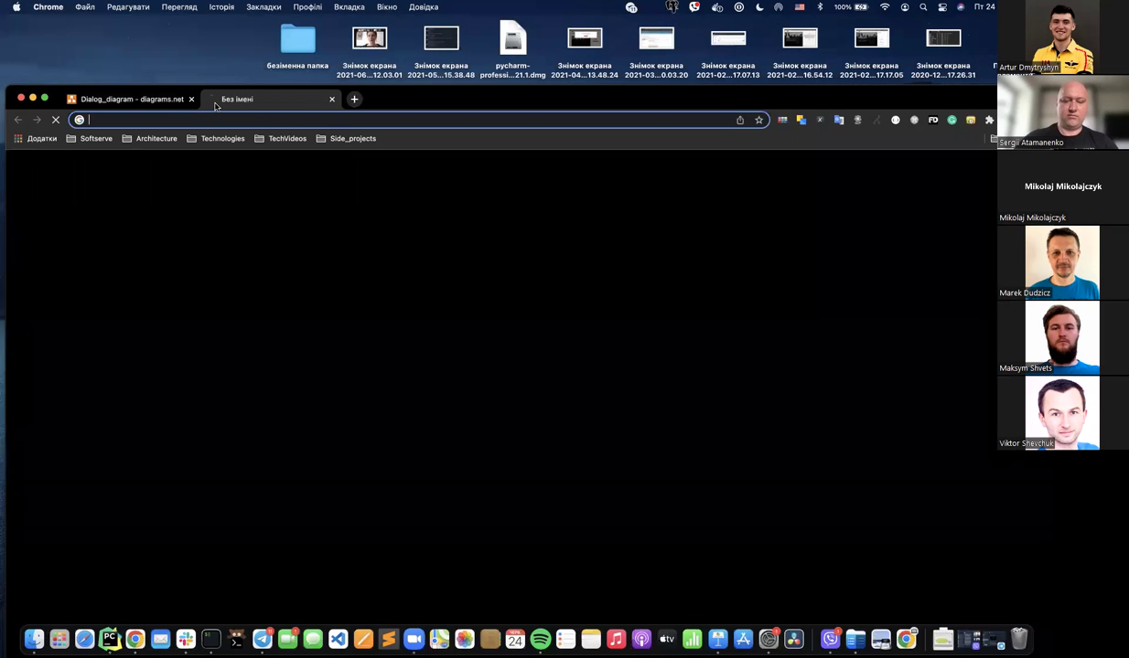
text(twillio)
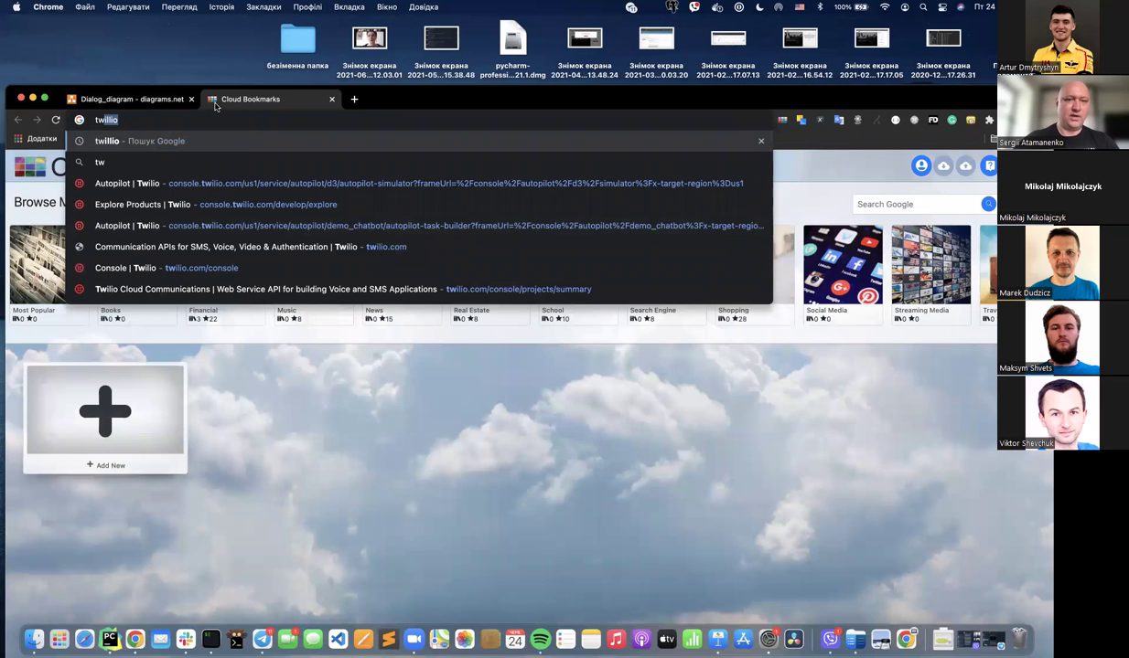
key(Down)
key(Down)
key(Down)
key(Down)
key(Down)
key(Down)
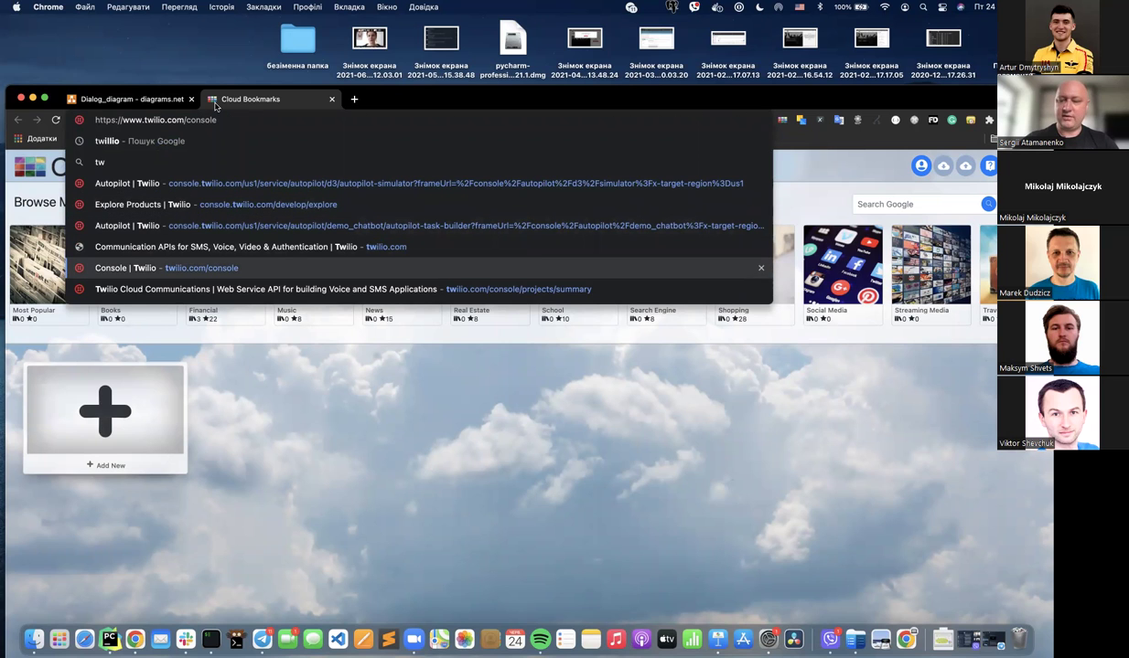
key(Return)
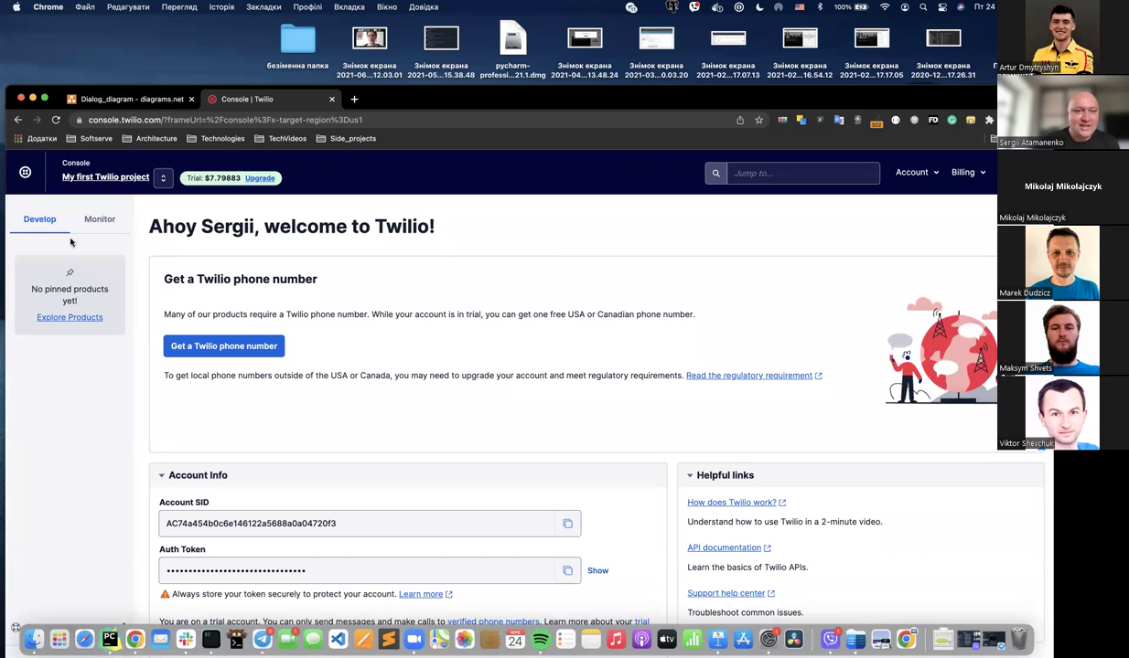
- Enlarge the browser window and open Autopilot from Twilio's product catalogue
double_click(425, 103)
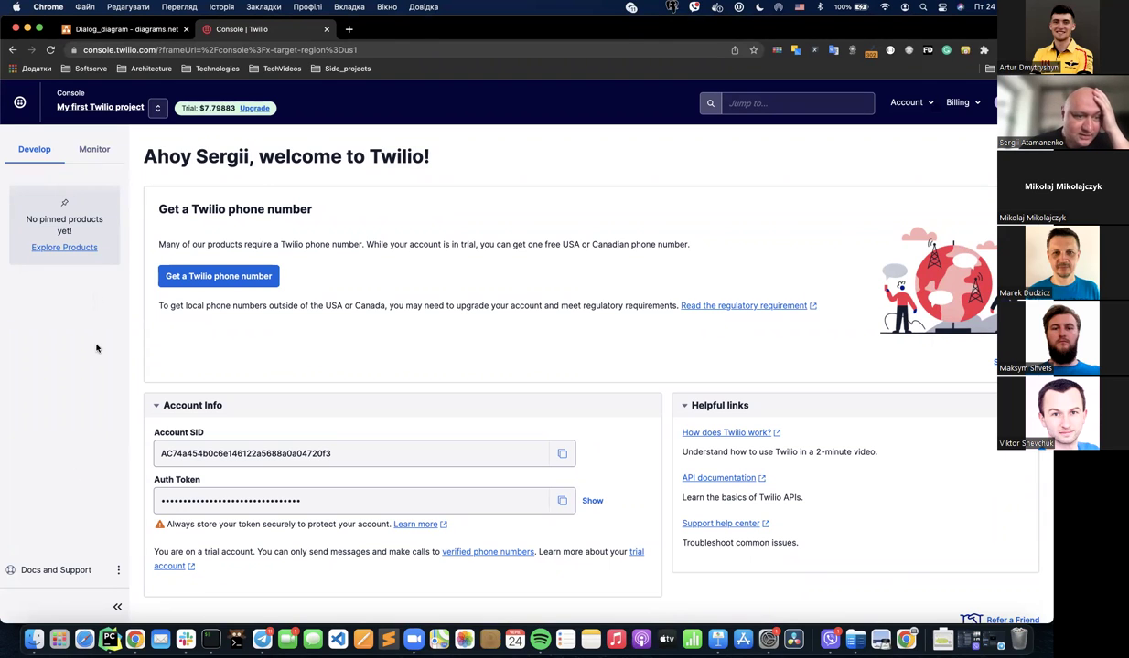
click(118, 571)
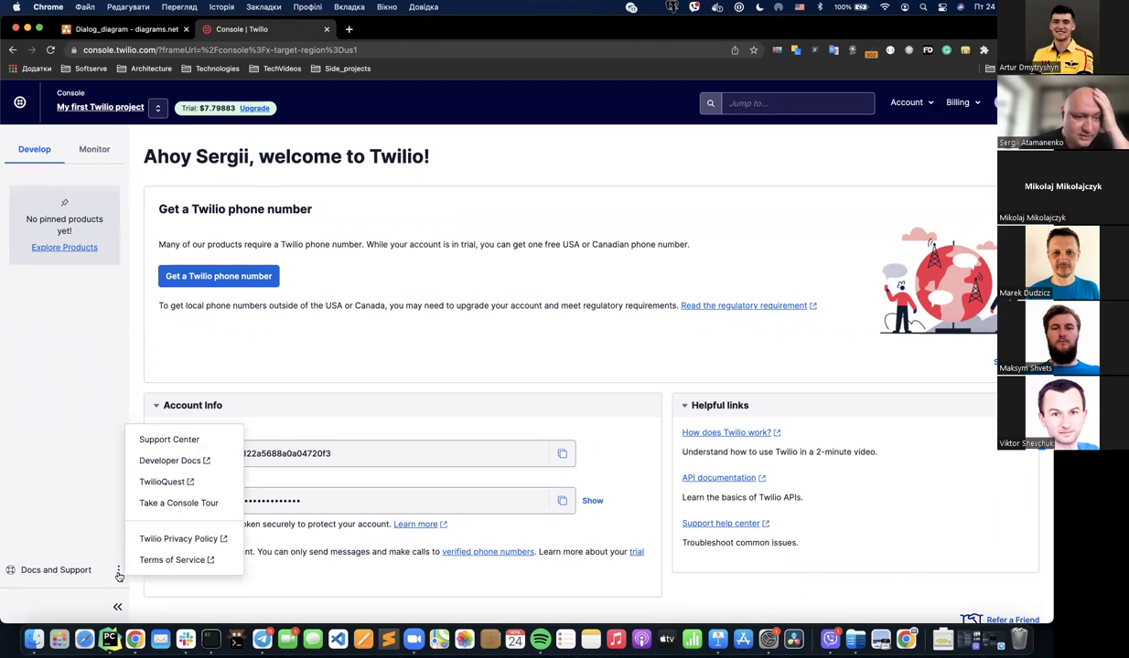
click(96, 366)
click(70, 247)
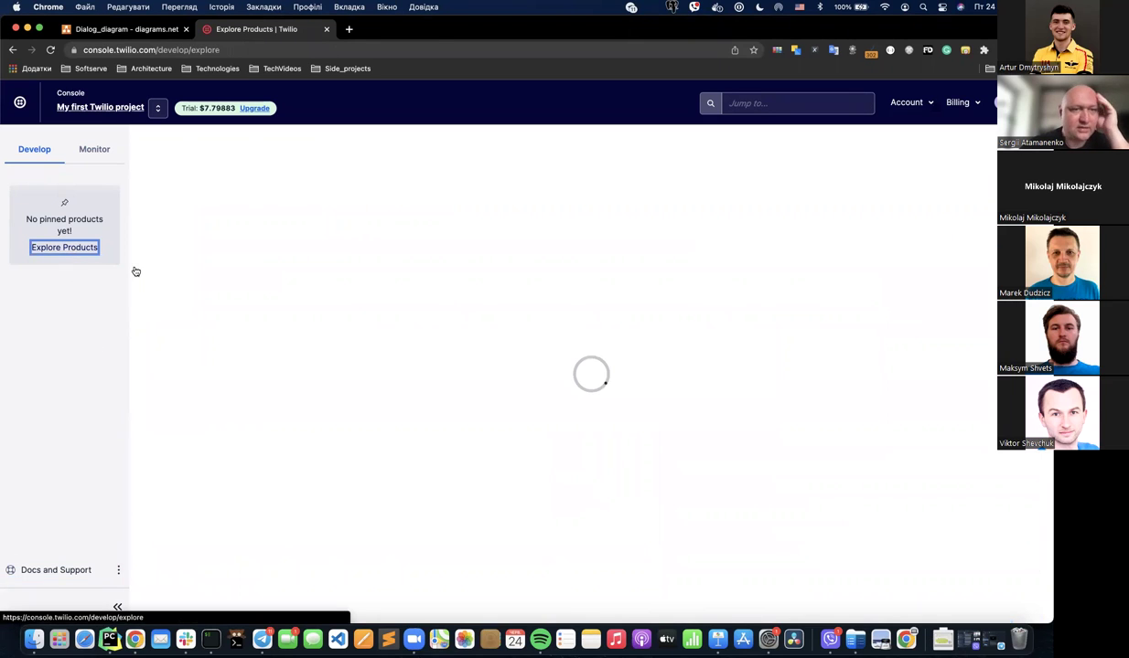
scroll(419, 330, down, 1)
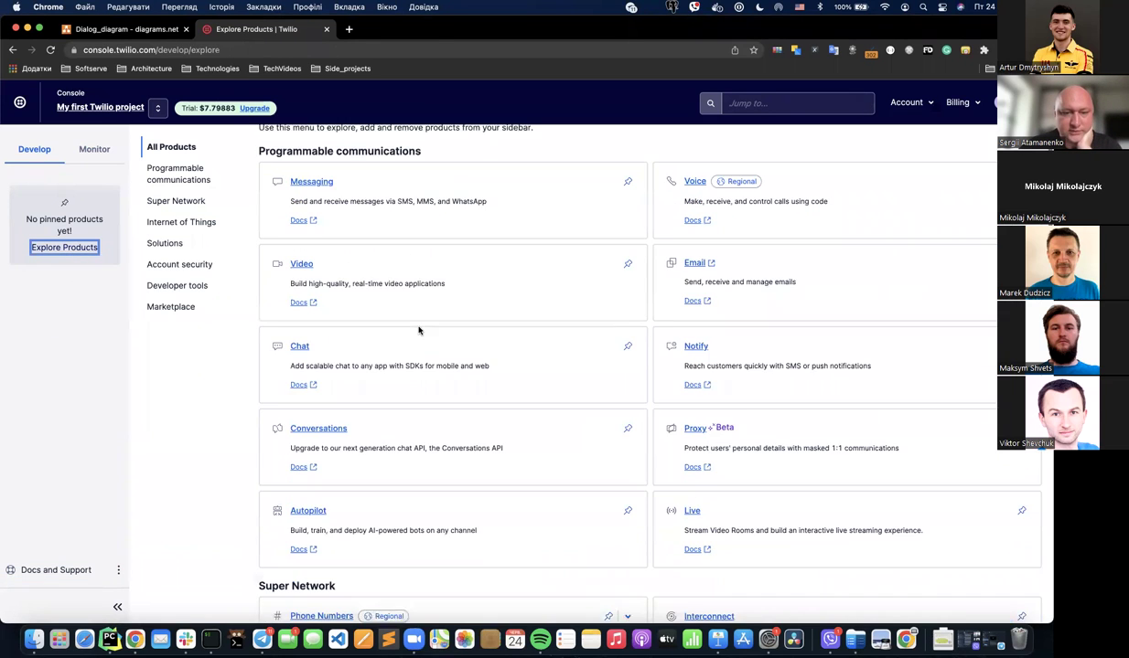
click(309, 503)
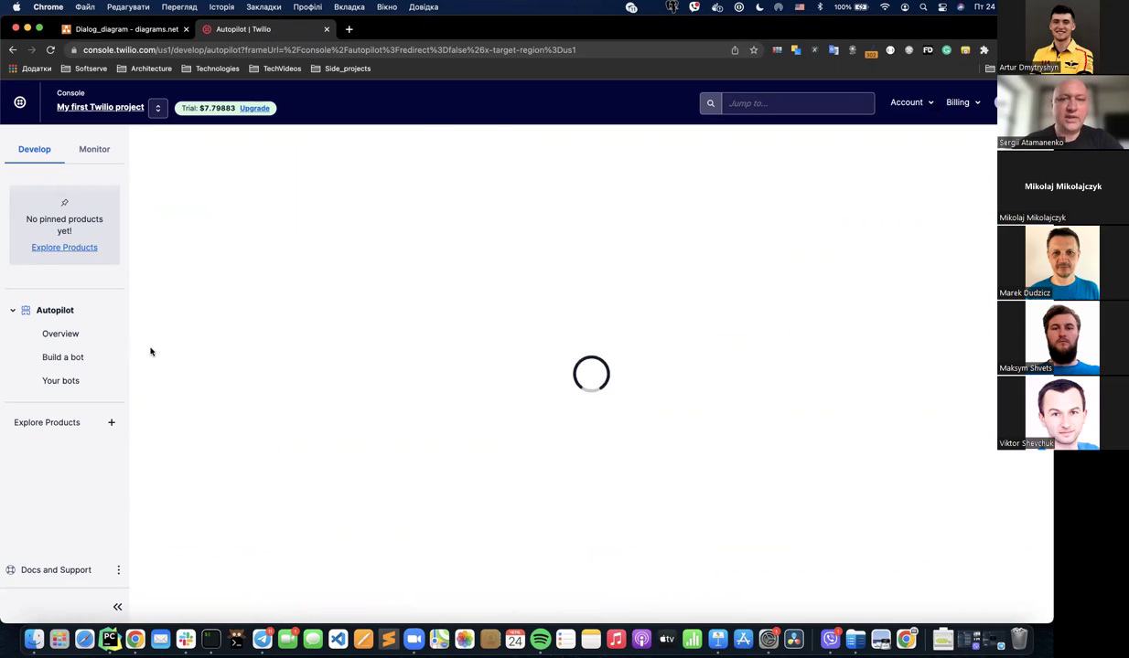
- Open the DemoSurveySS bot and review the training samples of its greeting task
click(55, 382)
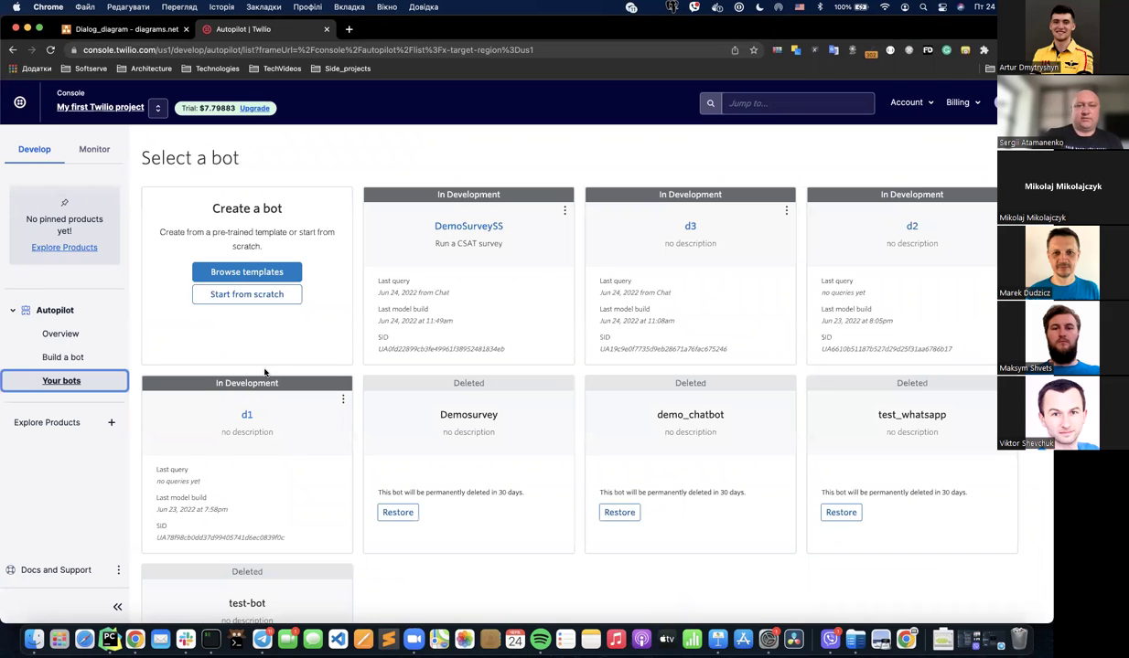
click(459, 231)
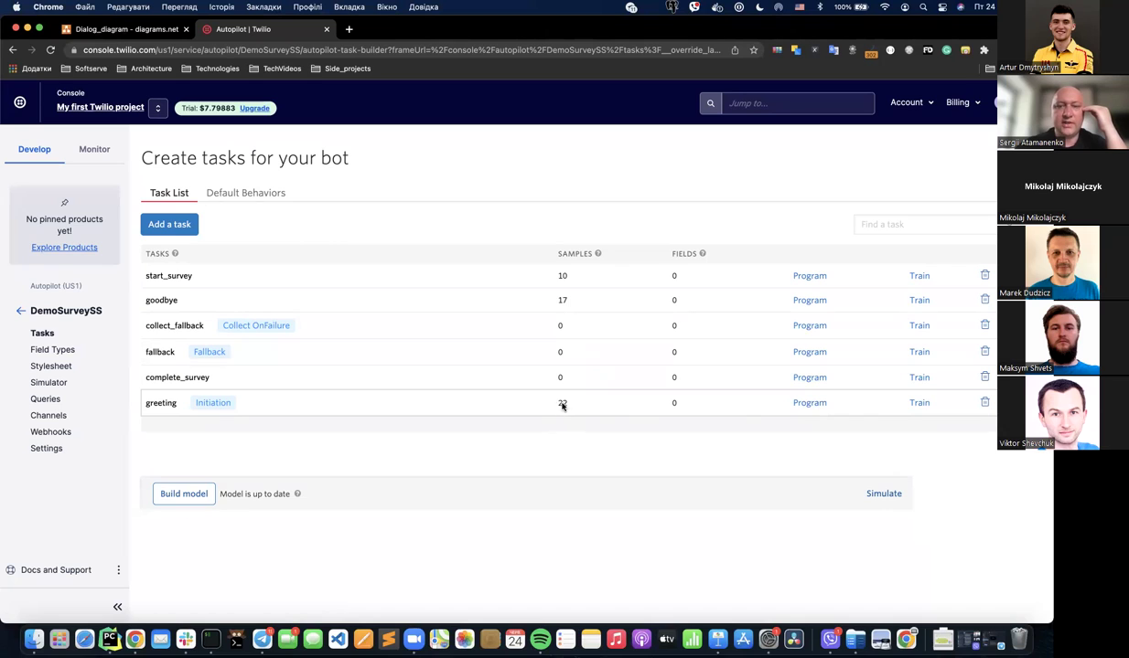
click(917, 404)
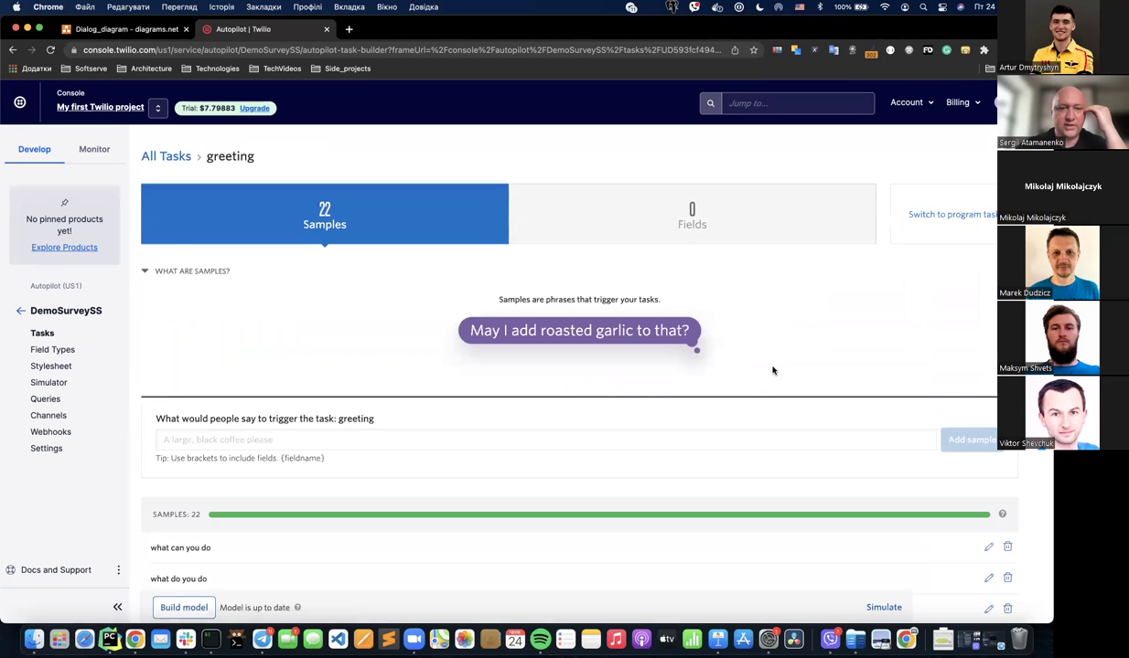
scroll(774, 357, down, 10)
scroll(774, 348, down, 5)
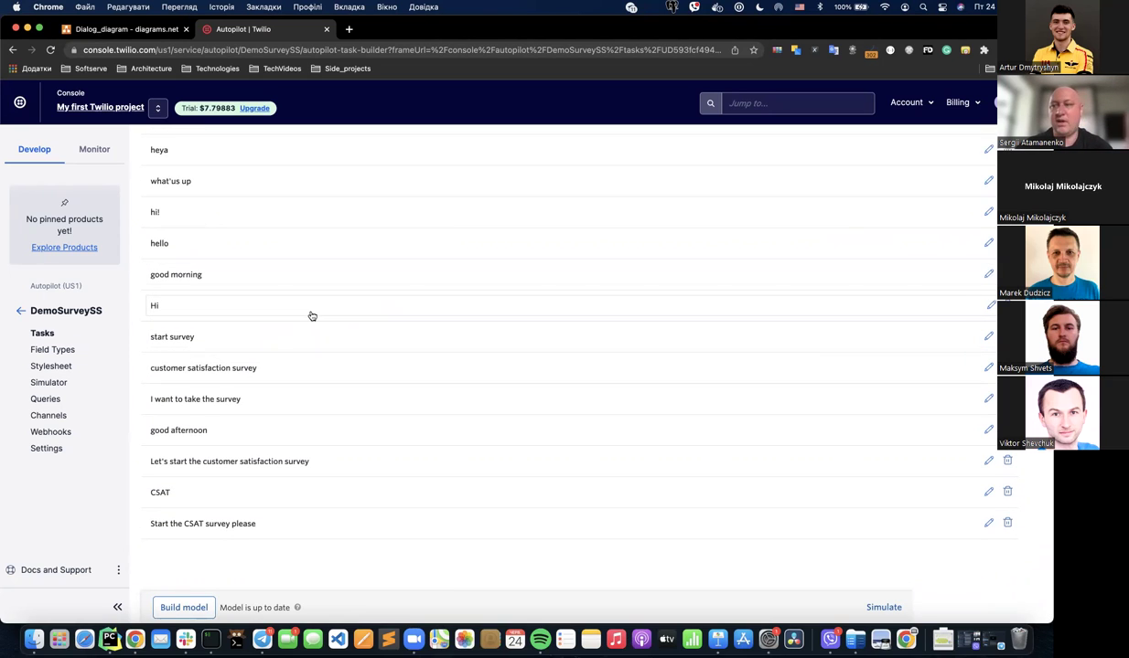
scroll(311, 316, up, 3)
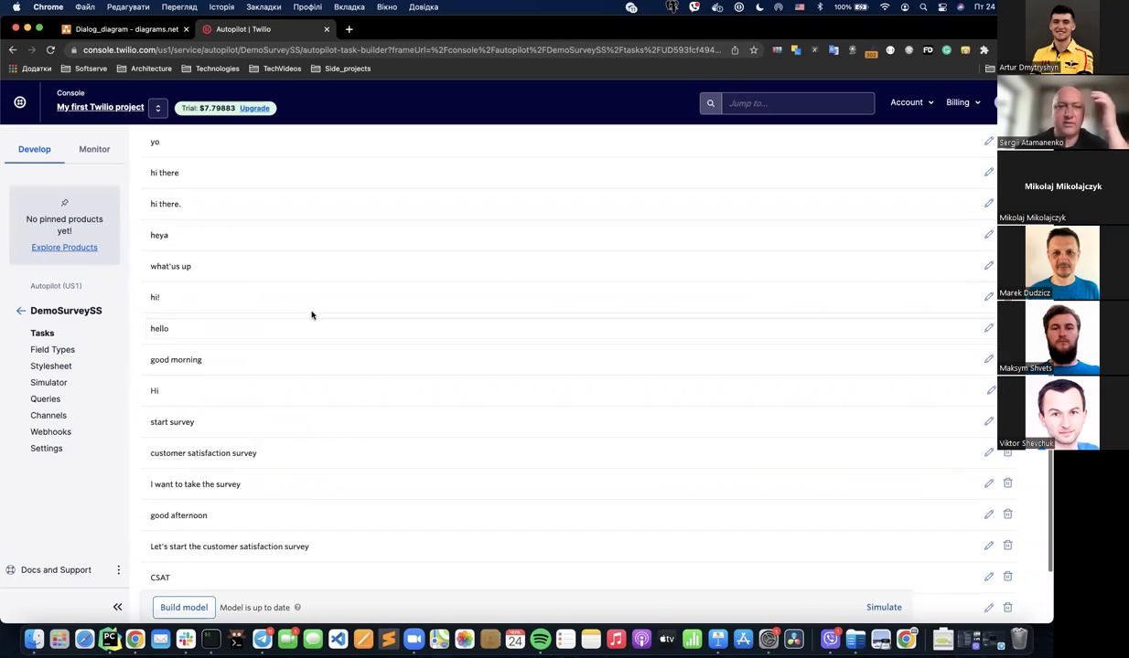
- Open the greeting task's program and examine its actions, highlighting the say message
click(43, 333)
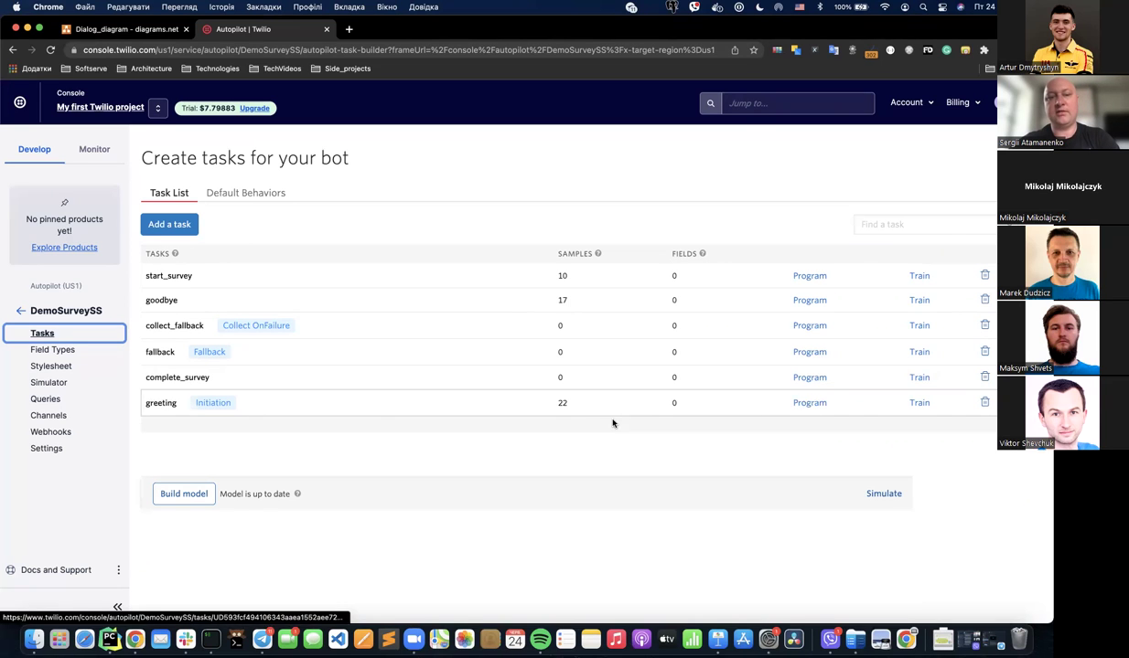
click(802, 410)
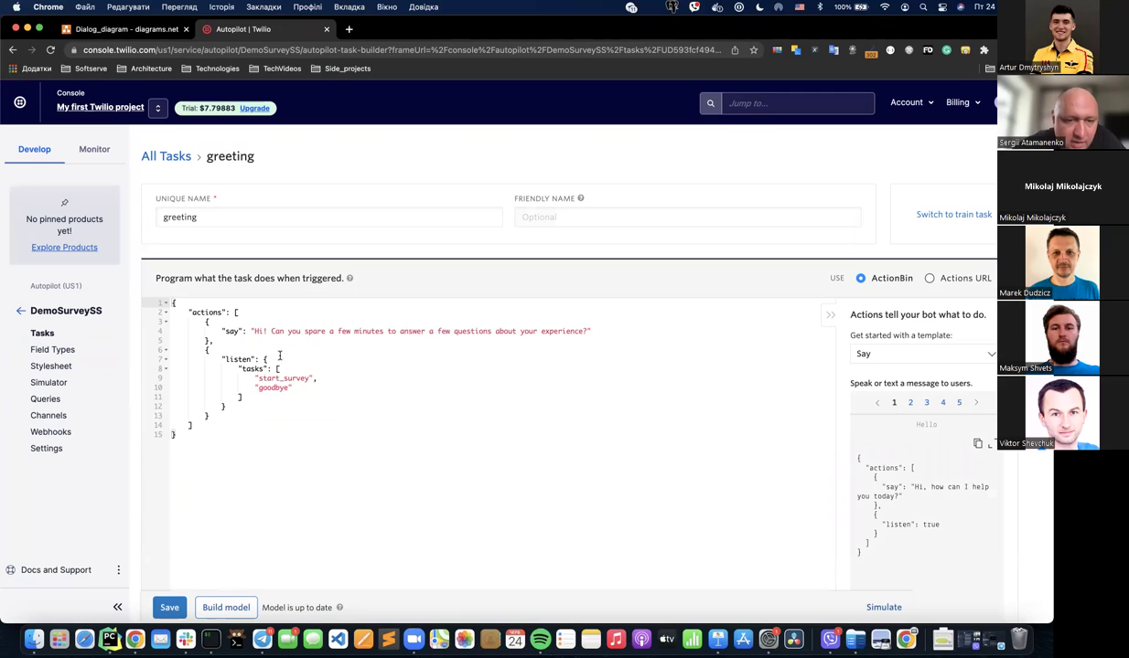
click(187, 313)
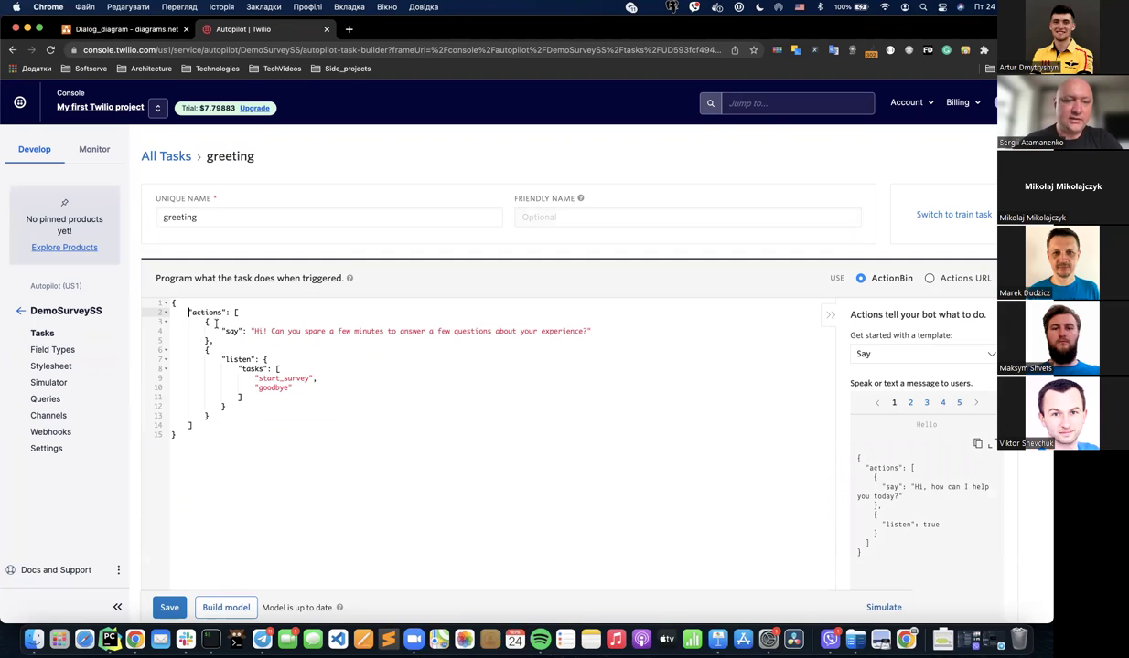
drag(220, 330, 343, 341)
click(342, 343)
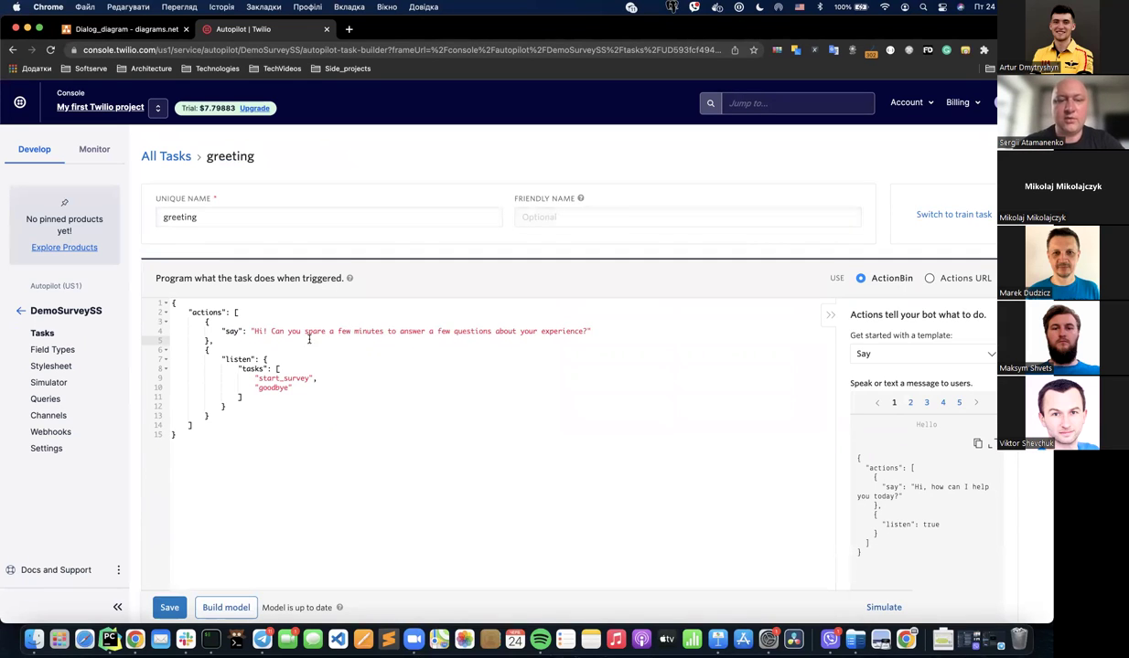
drag(252, 331, 423, 331)
click(430, 332)
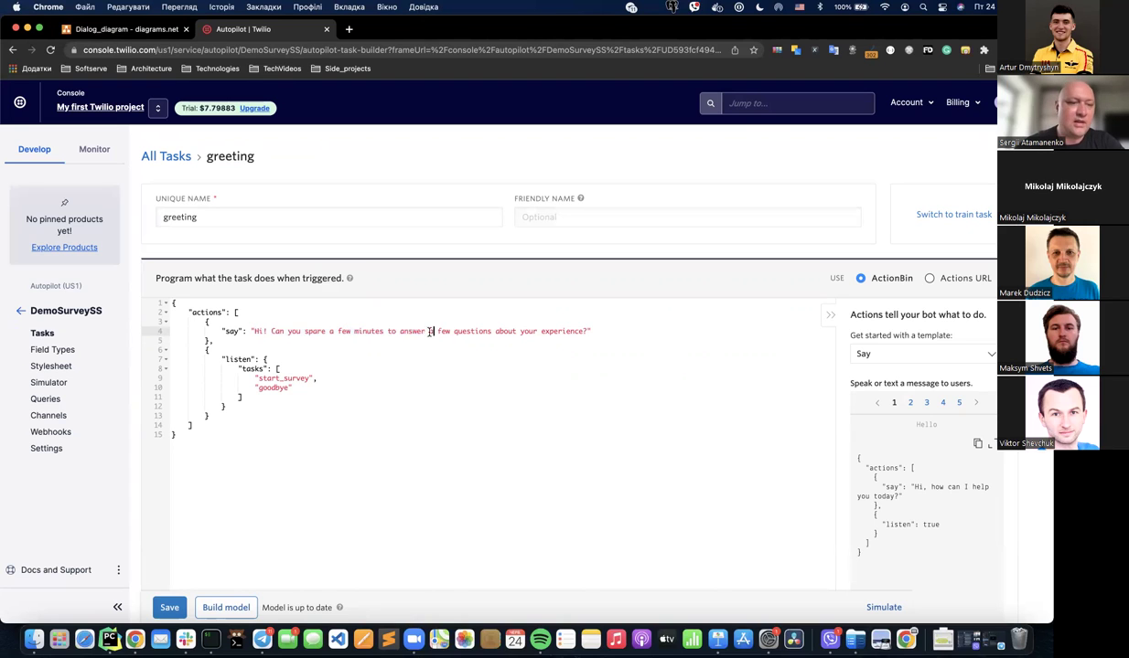
- Open the DemoSurveySS simulator and send the message "hi" to the bot
click(51, 383)
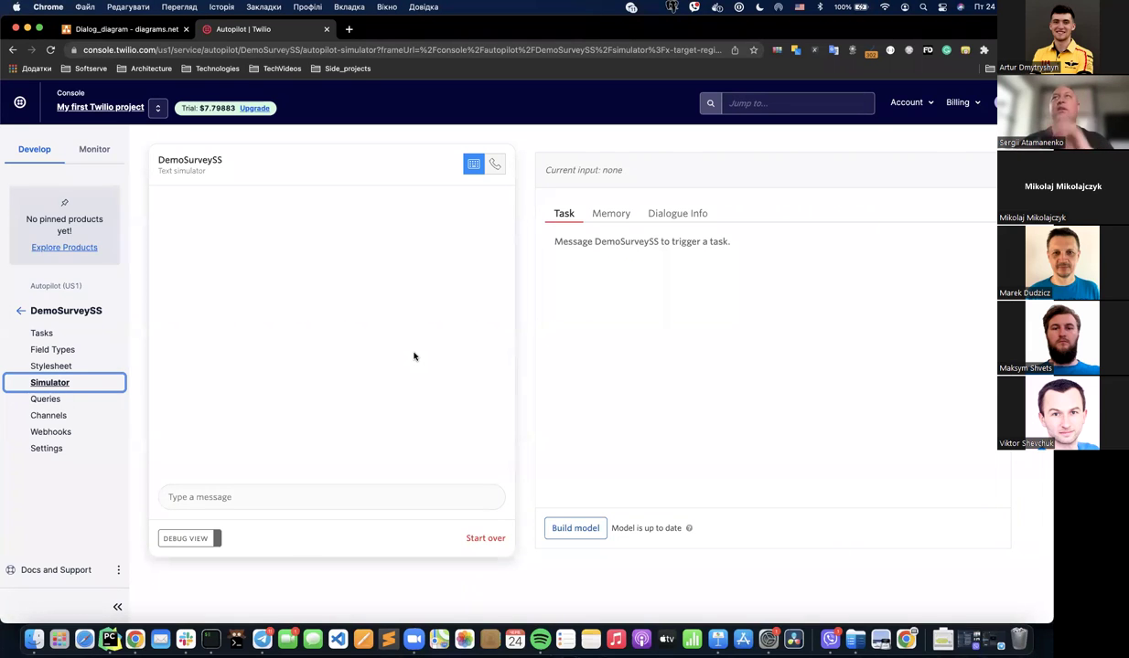
click(281, 491)
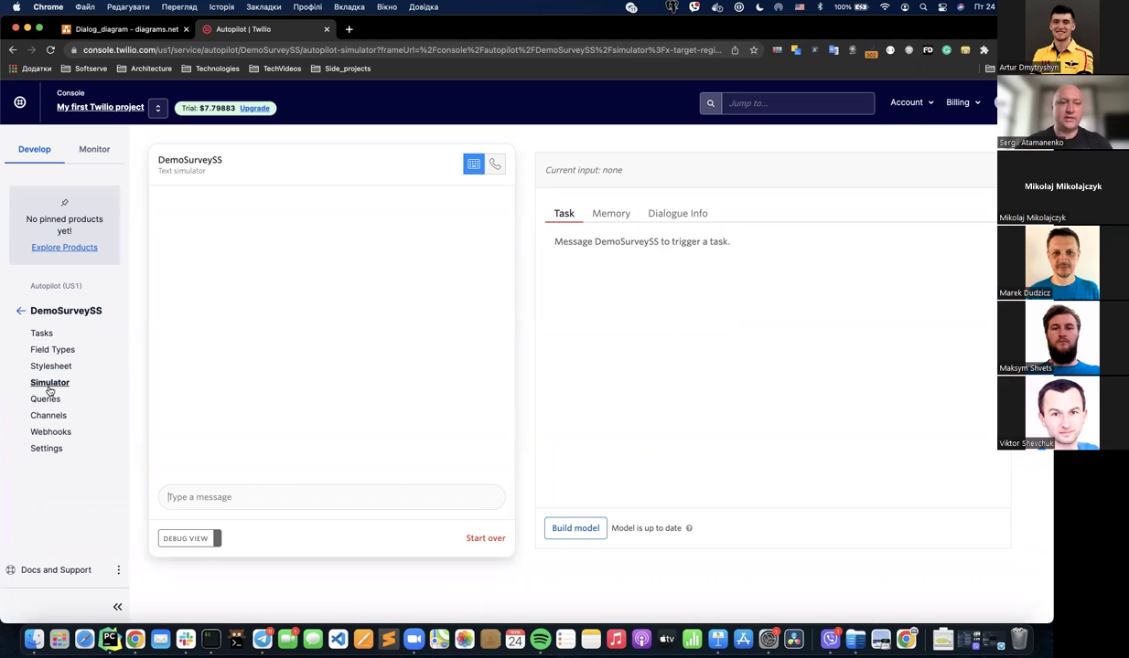
text(hi)
key(Return)
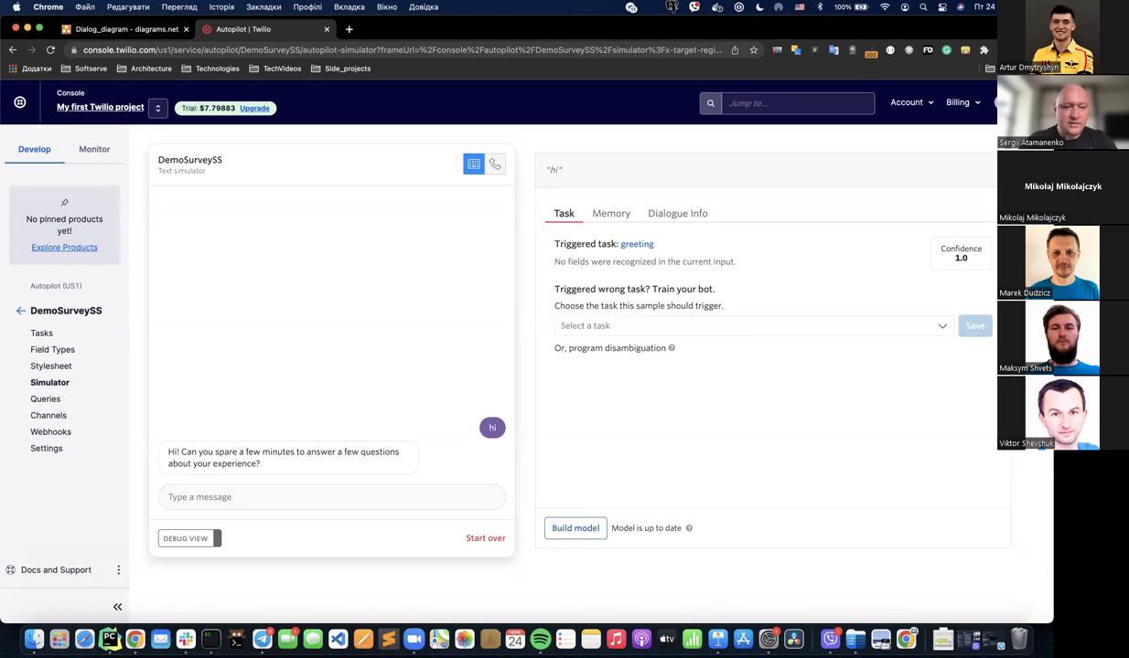
- Answer the bot's survey invitation with "yes" and its recommendation question with 5
click(332, 497)
text(yes)
key(Return)
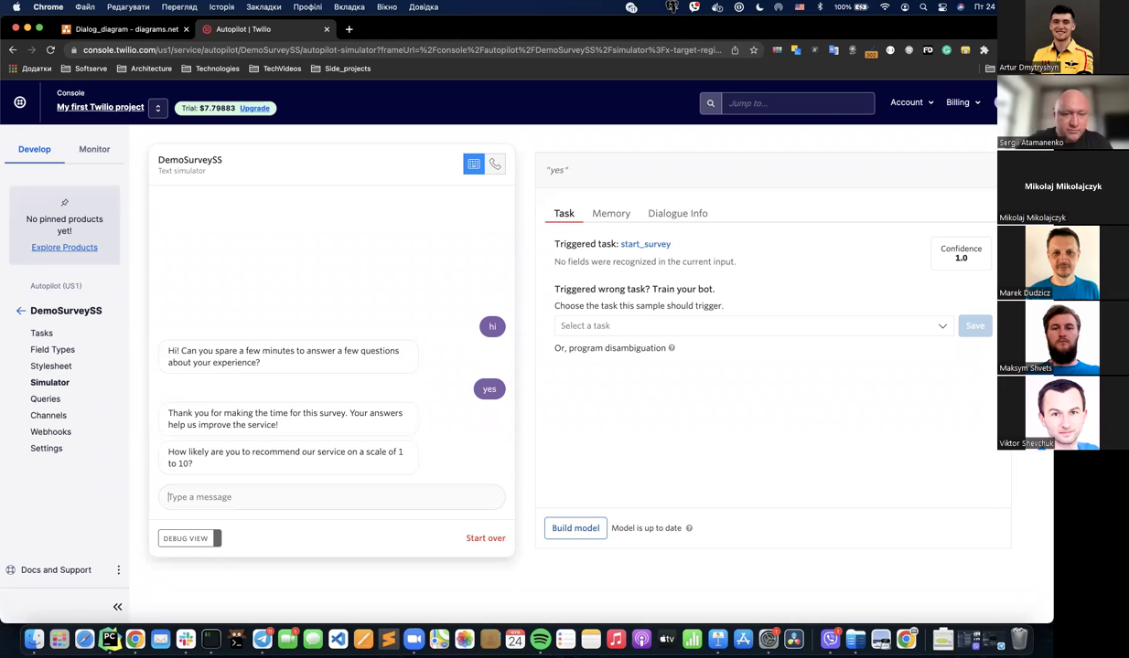
text(5)
key(Return)
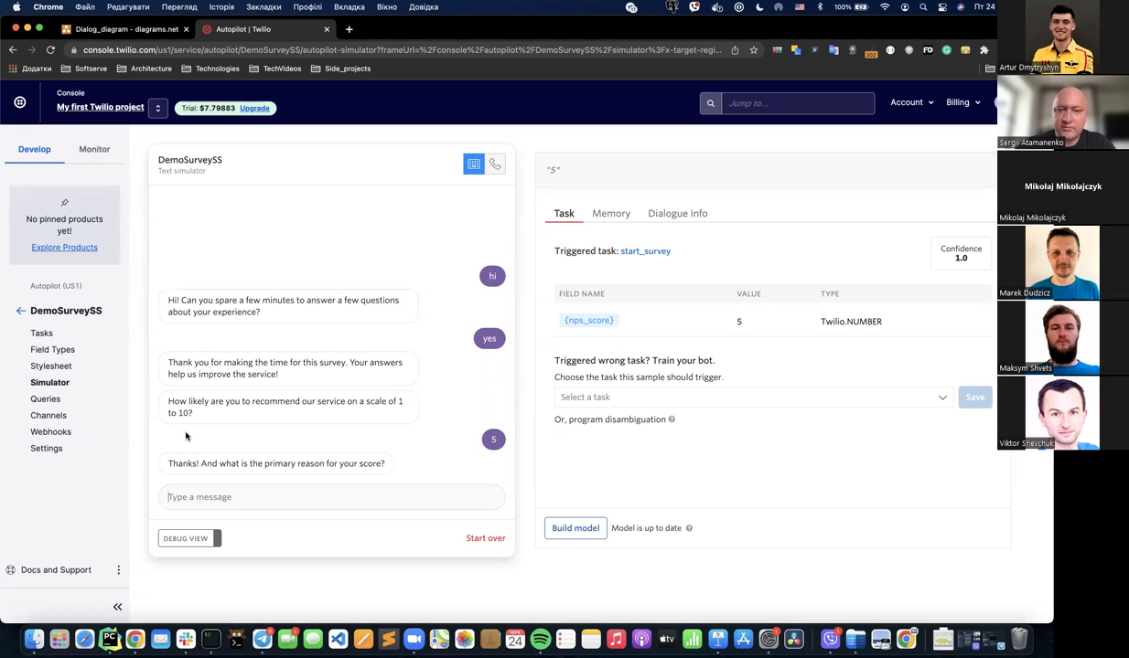
- Open the start_survey task's program from the task list and highlight its say action
click(43, 334)
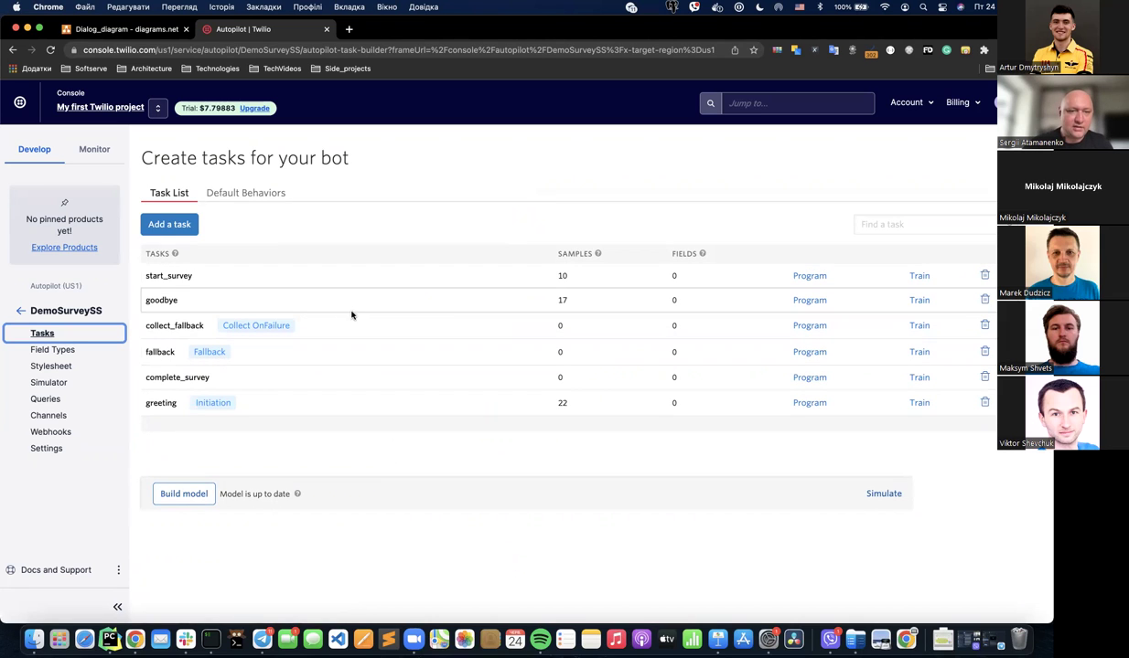
click(810, 276)
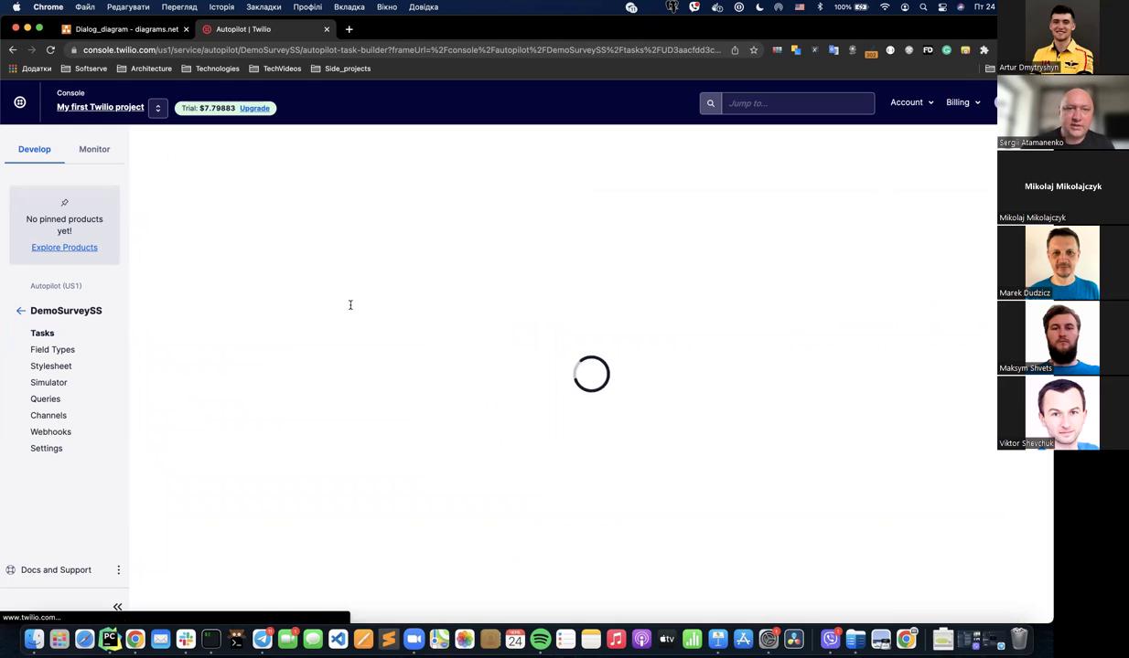
scroll(325, 329, down, 1)
scroll(325, 330, down, 4)
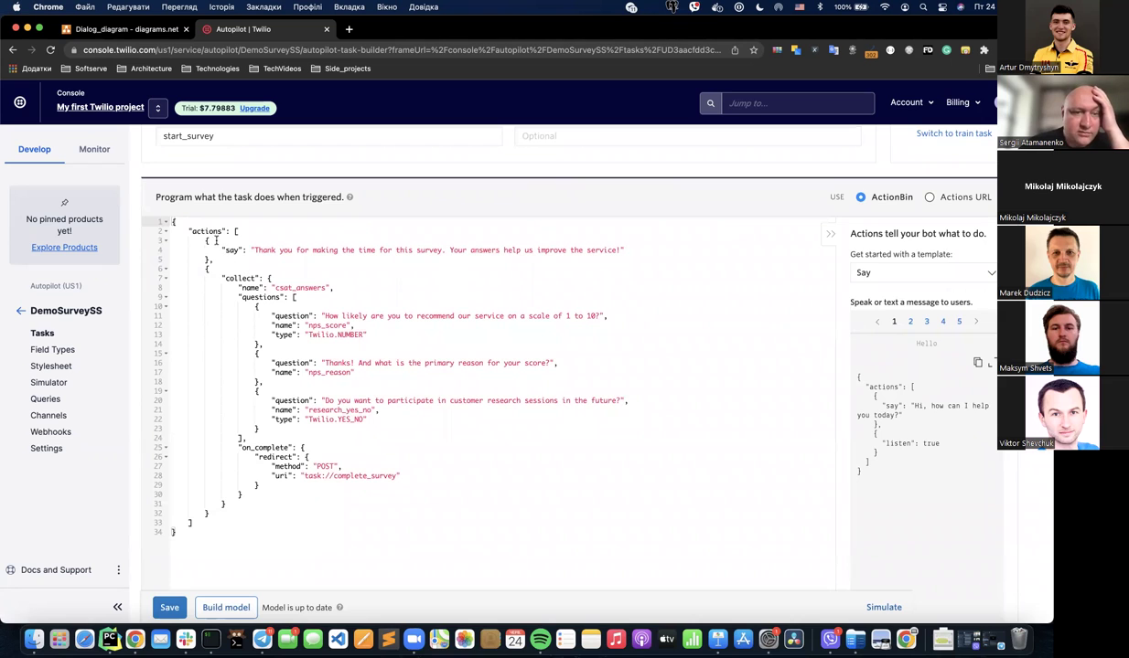
drag(188, 232, 383, 250)
click(312, 287)
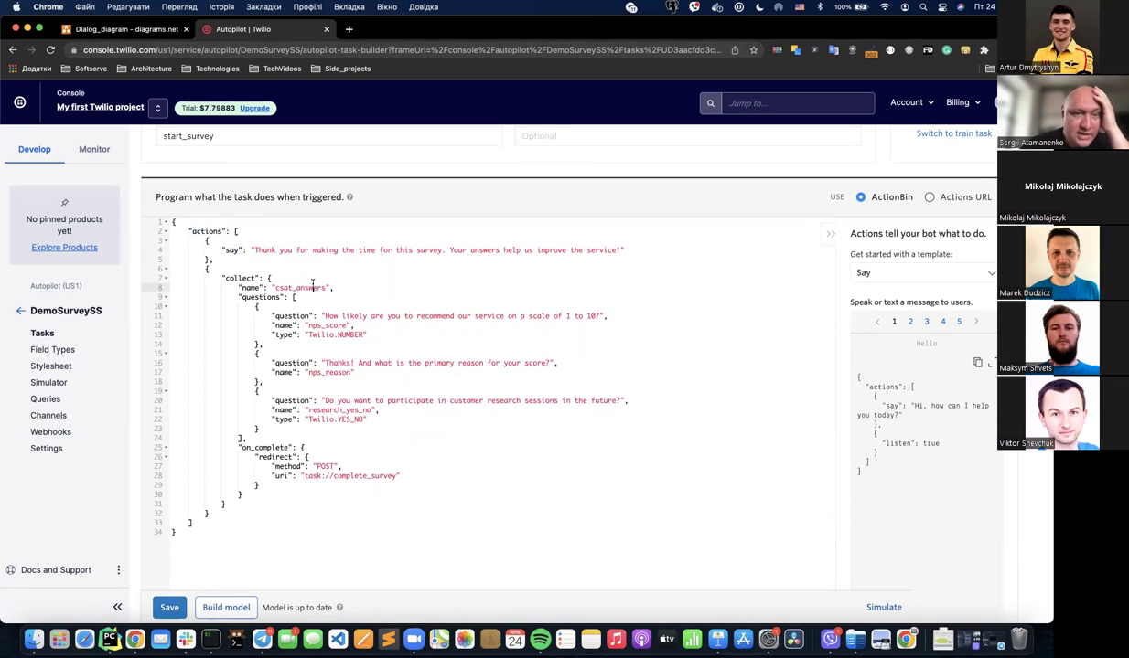
- Highlight the collect action and its questions' Twilio.NUMBER and Twilio.YES_NO types, and return to the task list
click(221, 278)
drag(220, 278, 292, 278)
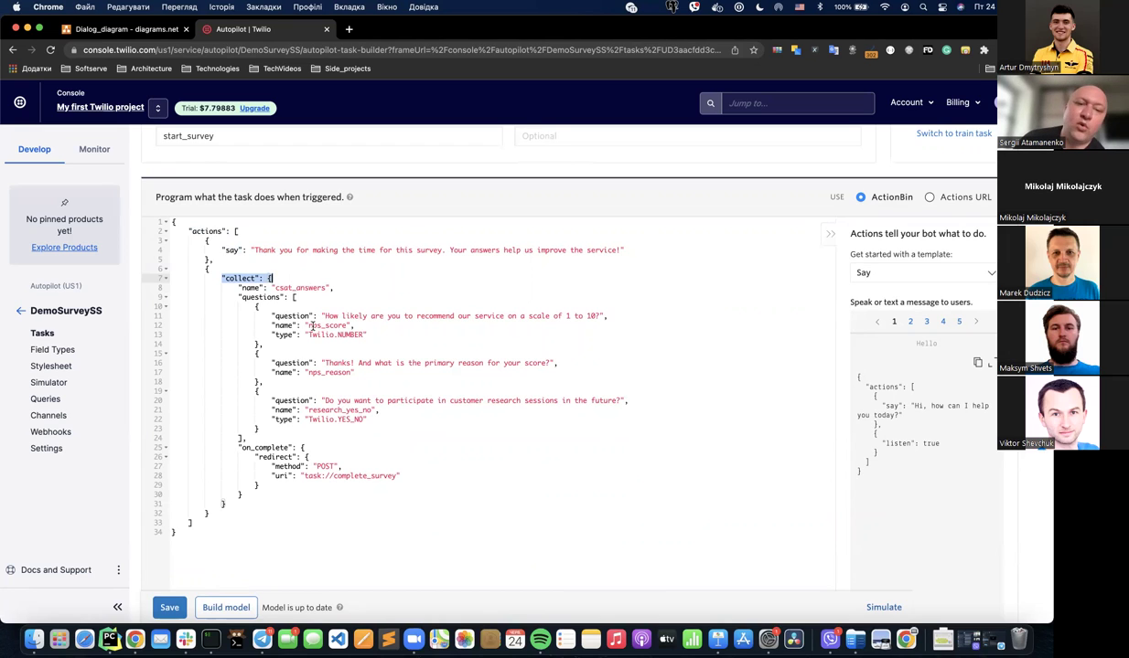
drag(272, 334, 384, 337)
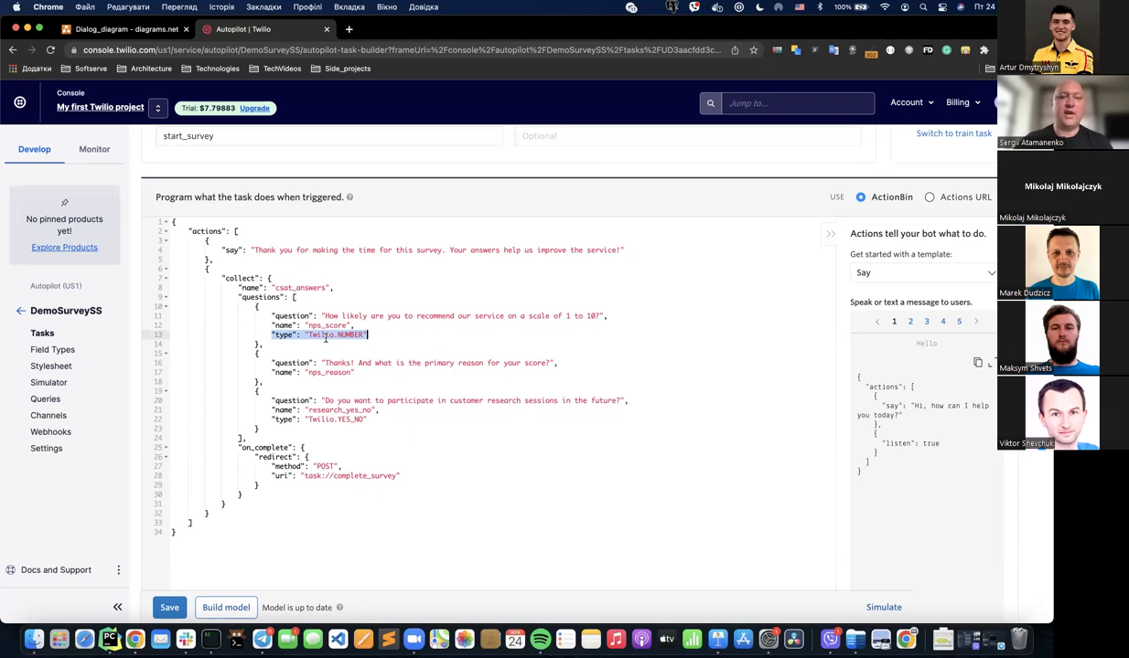
click(374, 335)
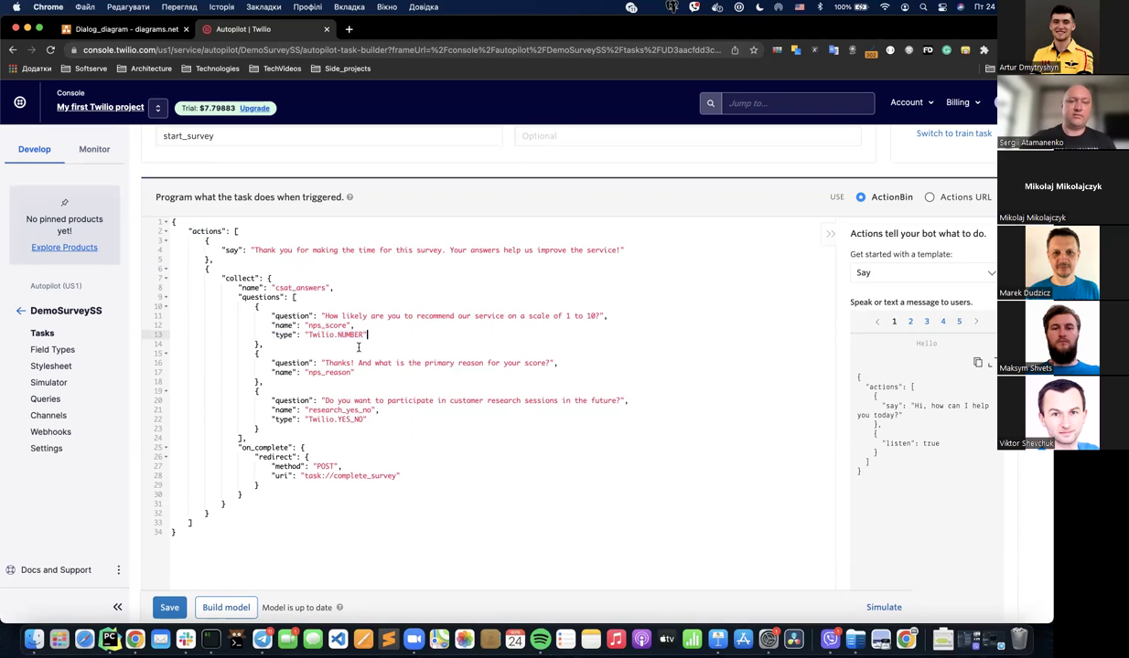
scroll(367, 392, down, 1)
drag(368, 397, 304, 398)
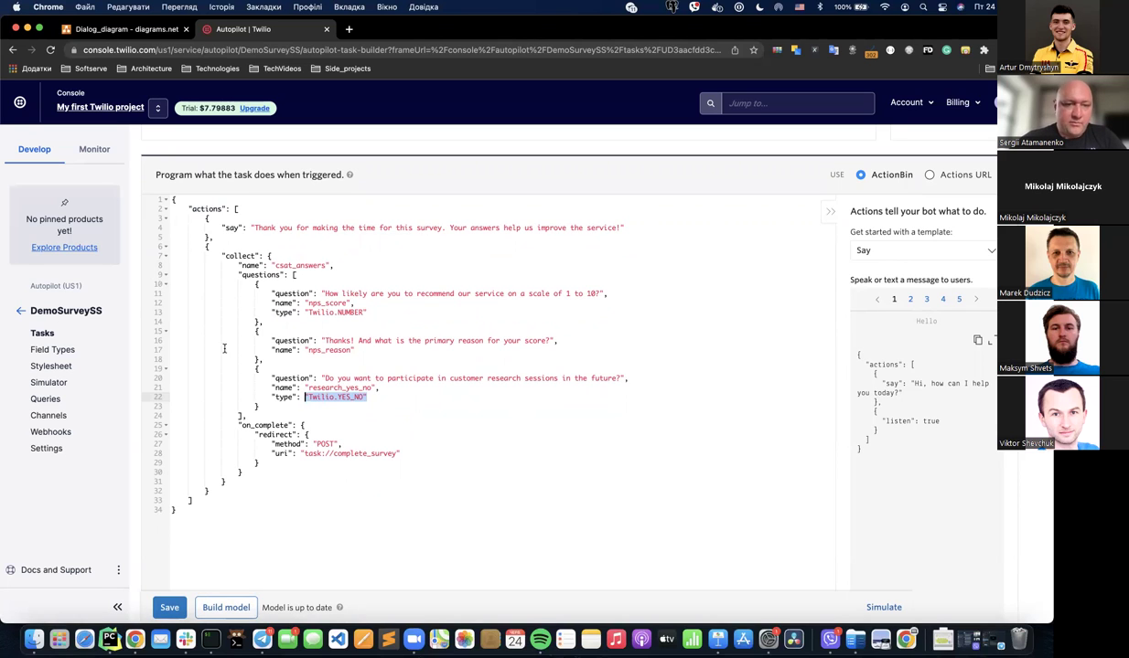
click(41, 336)
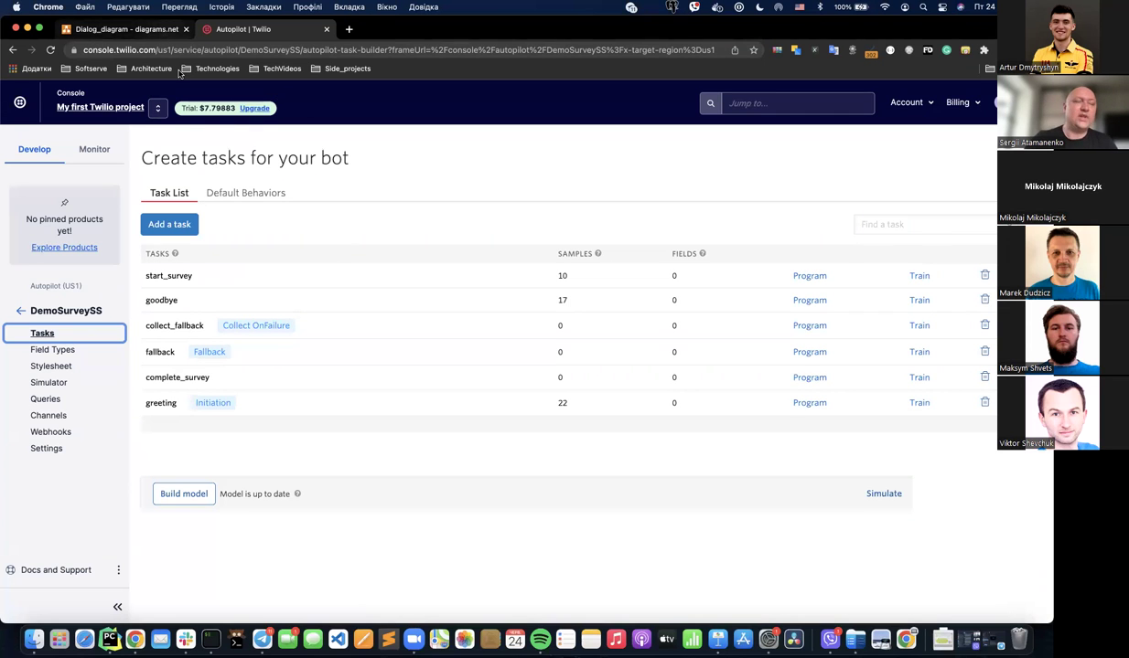
- Switch to Dialog_diagram in diagrams.net and examine the ticket bot's conversation flow, from greeting to the ticket list and purchase branches
click(144, 35)
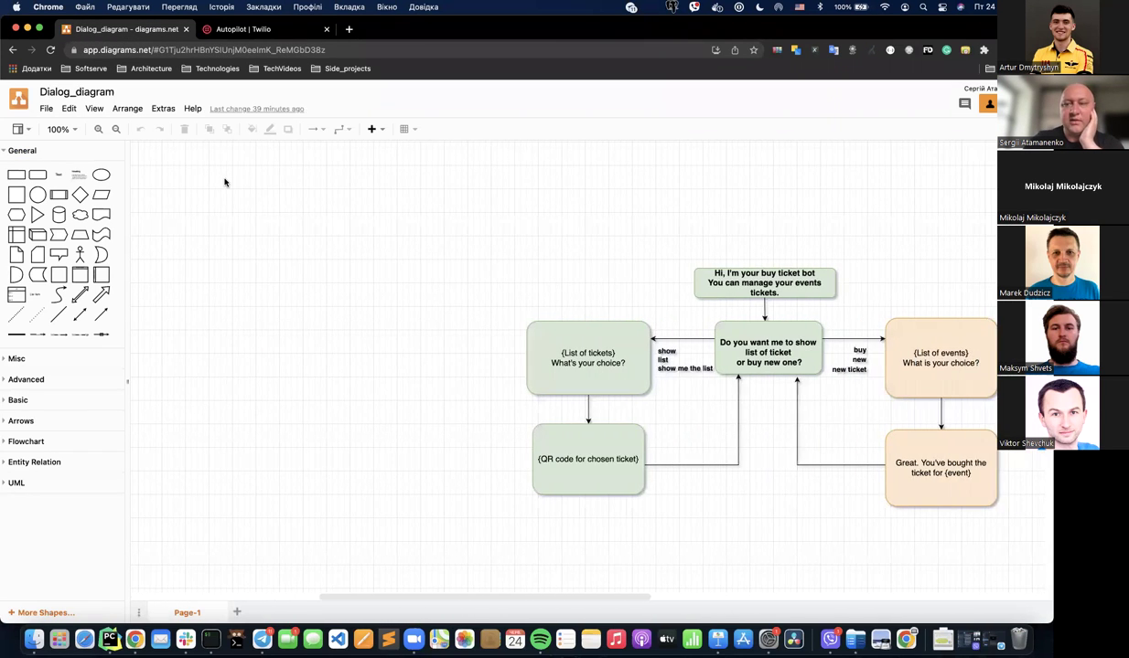
scroll(494, 235, right, 5)
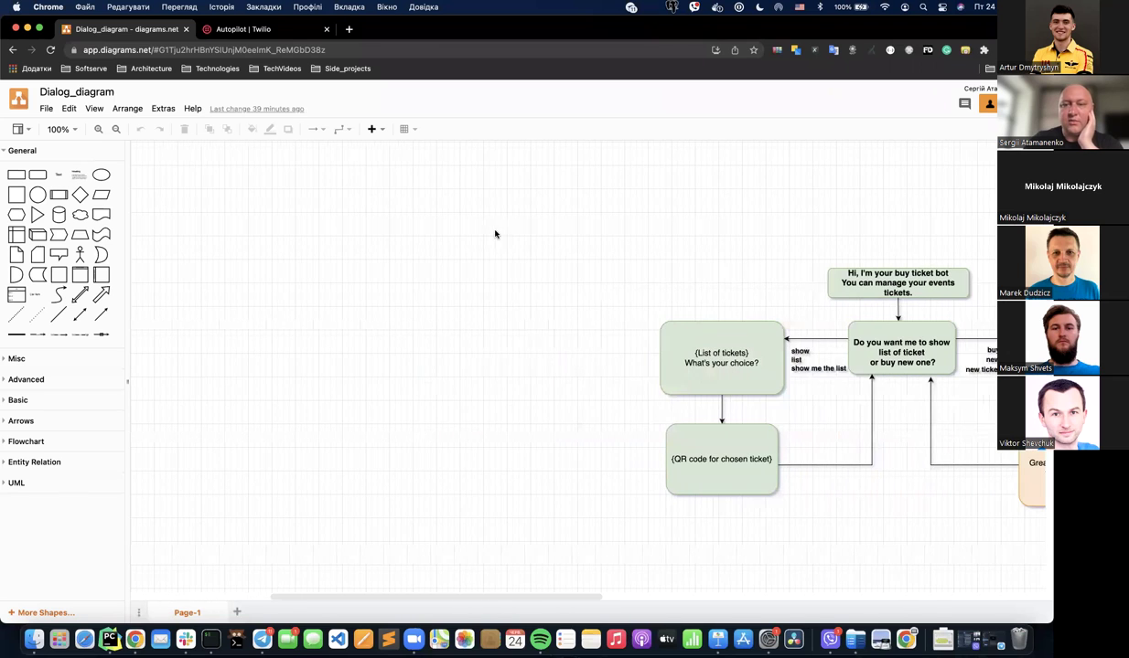
scroll(522, 254, right, 5)
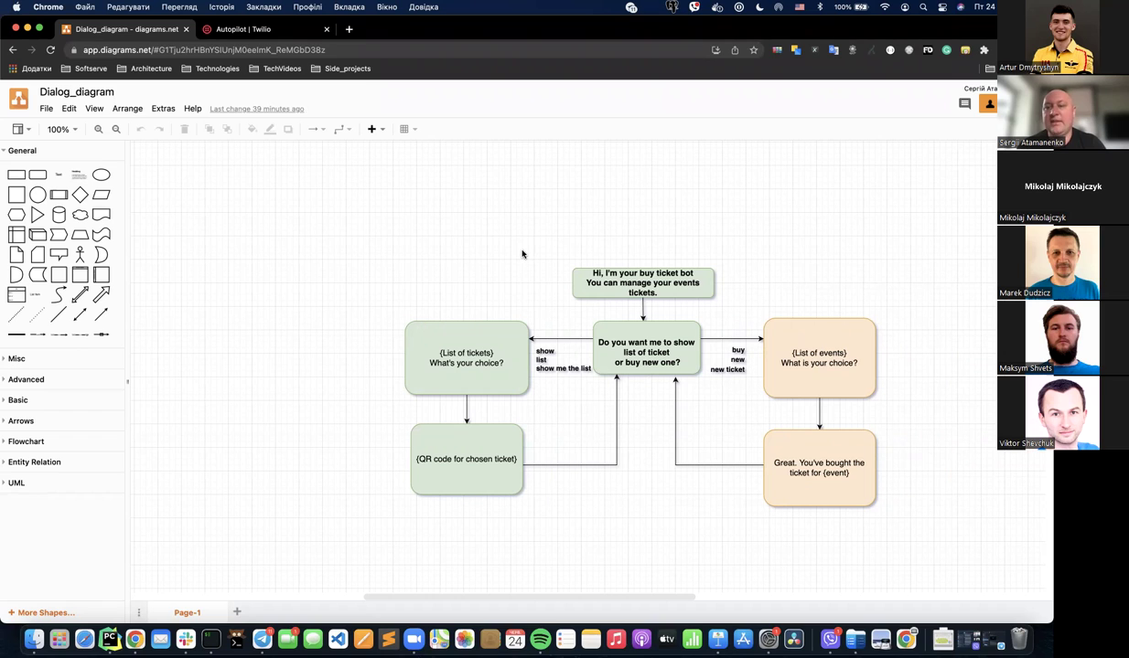
click(612, 338)
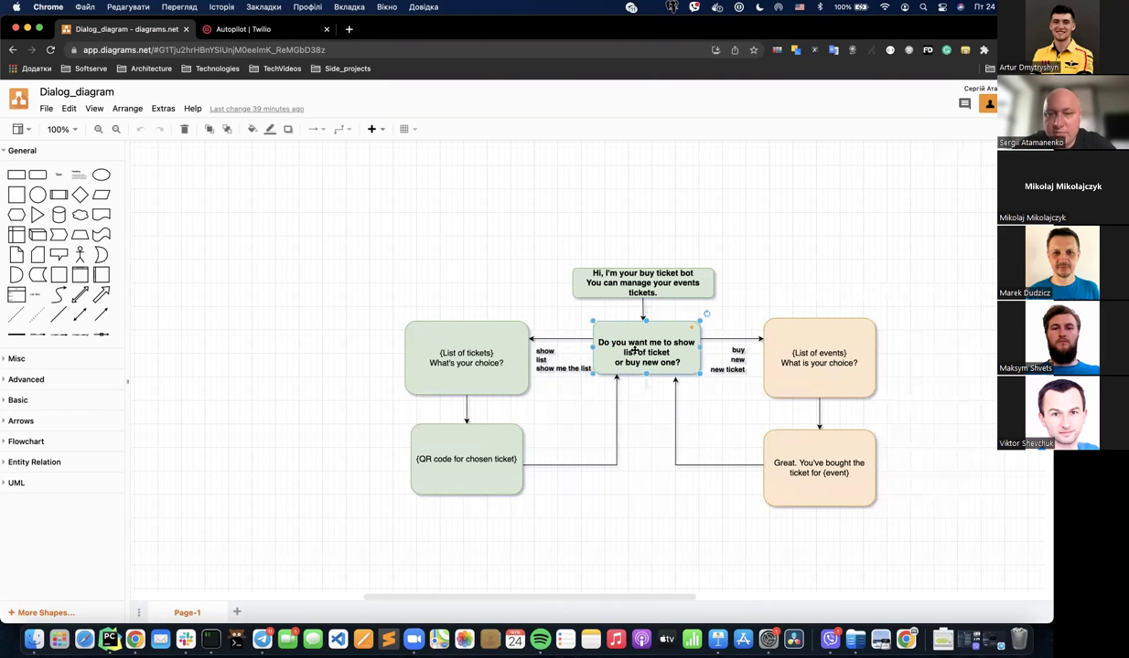
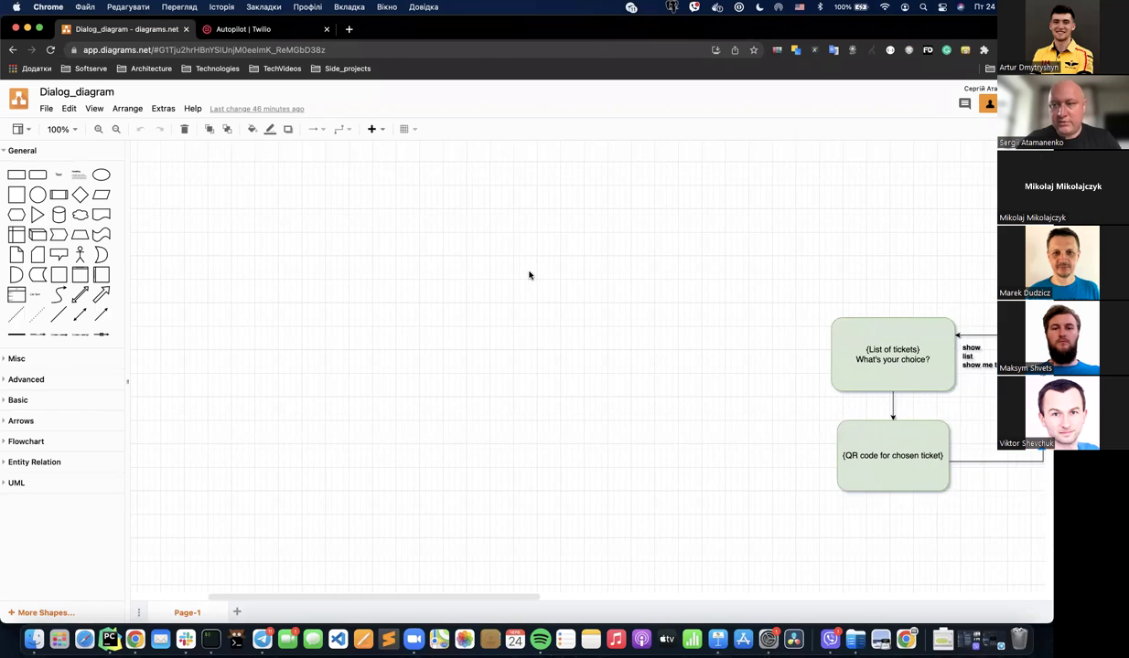
scroll(528, 275, left, 8)
scroll(529, 275, right, 8)
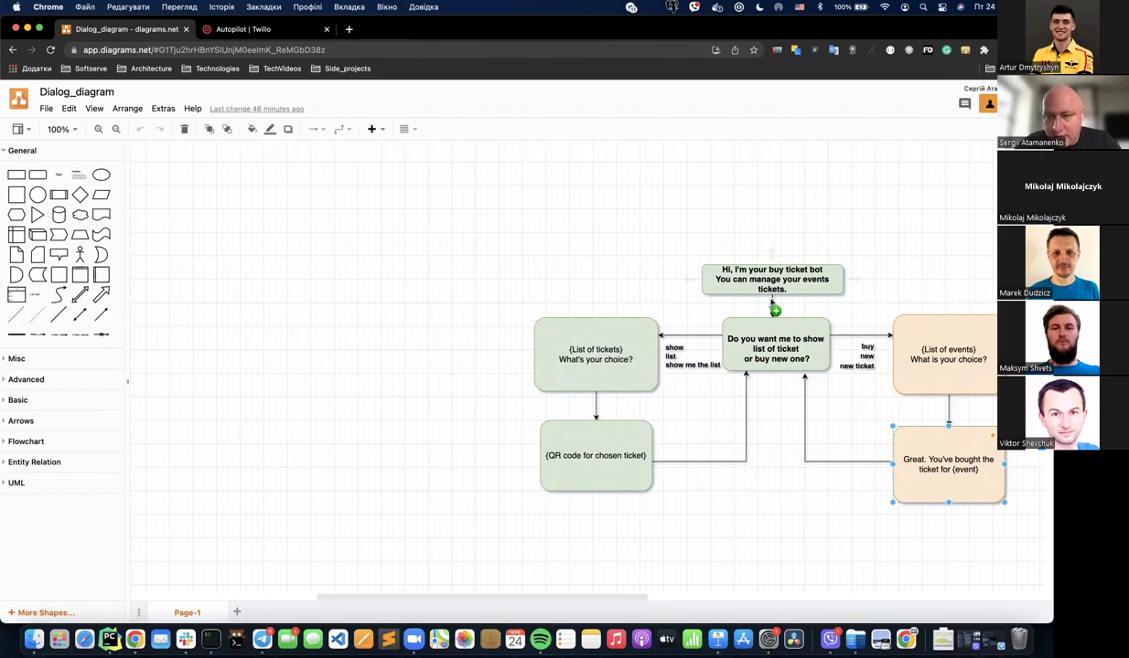
mouse_move(773, 311)
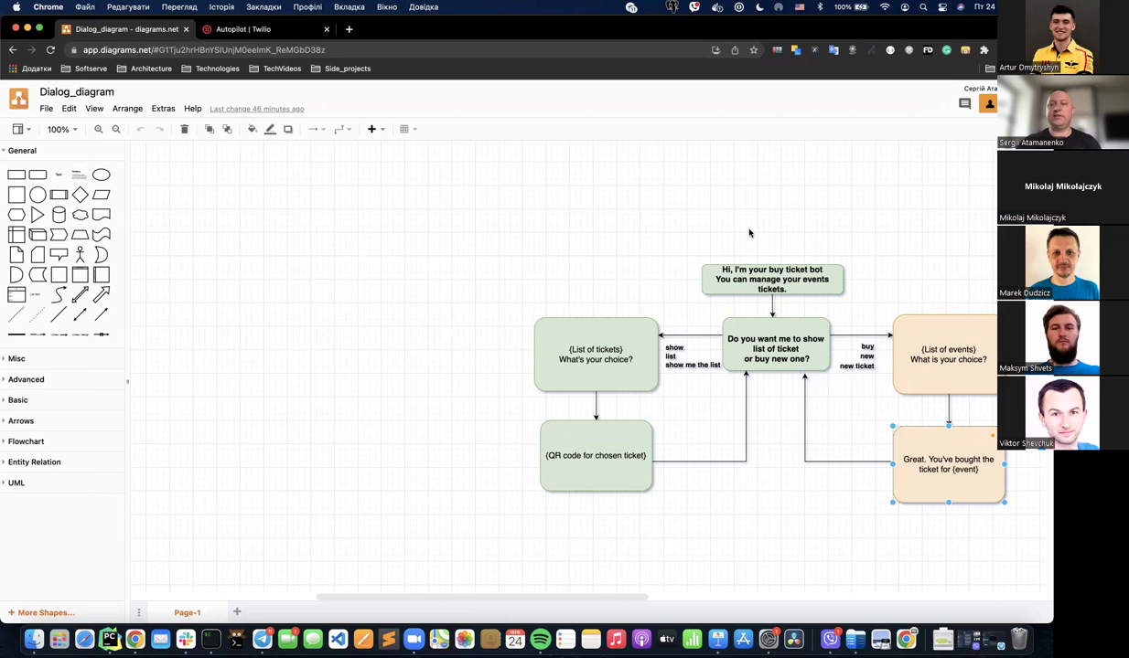
scroll(748, 234, right, 5)
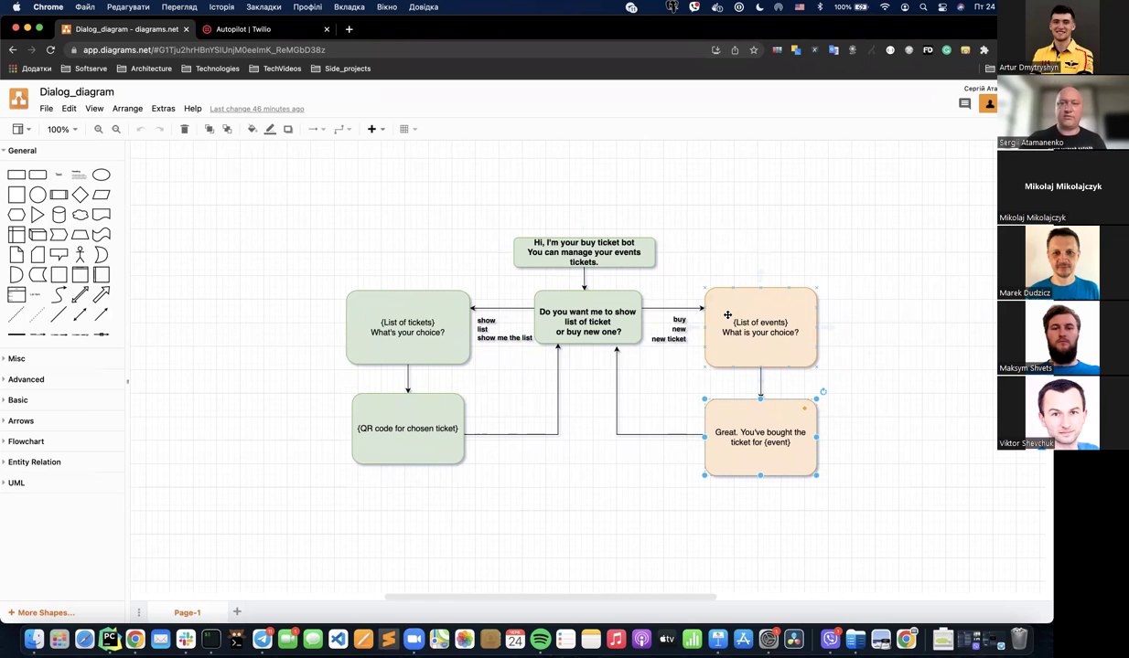
- Switch to the demo_chatbot project in PyCharm and find the MainChain class in tickets.py
click(110, 640)
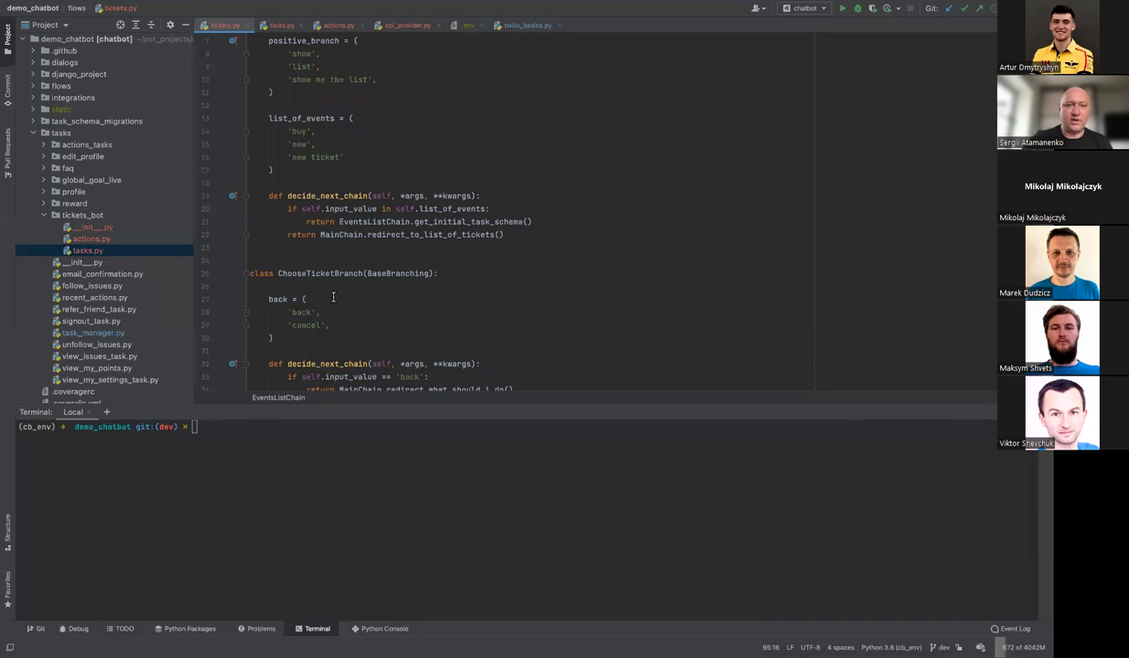
scroll(333, 297, up, 3)
scroll(333, 297, down, 15)
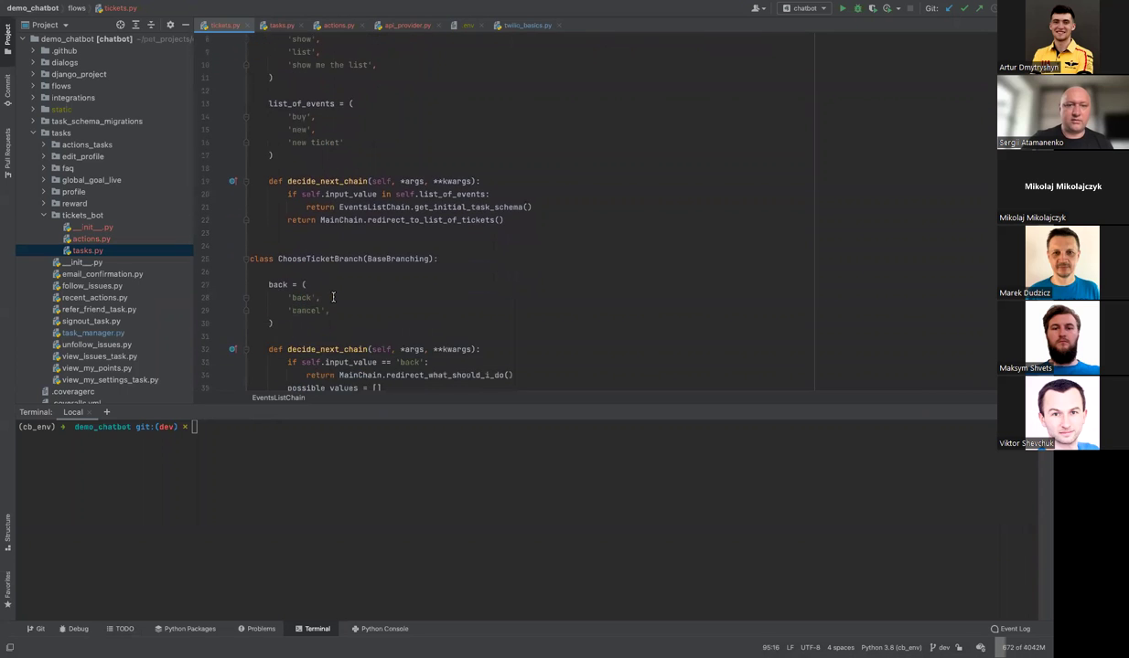
scroll(333, 297, down, 3)
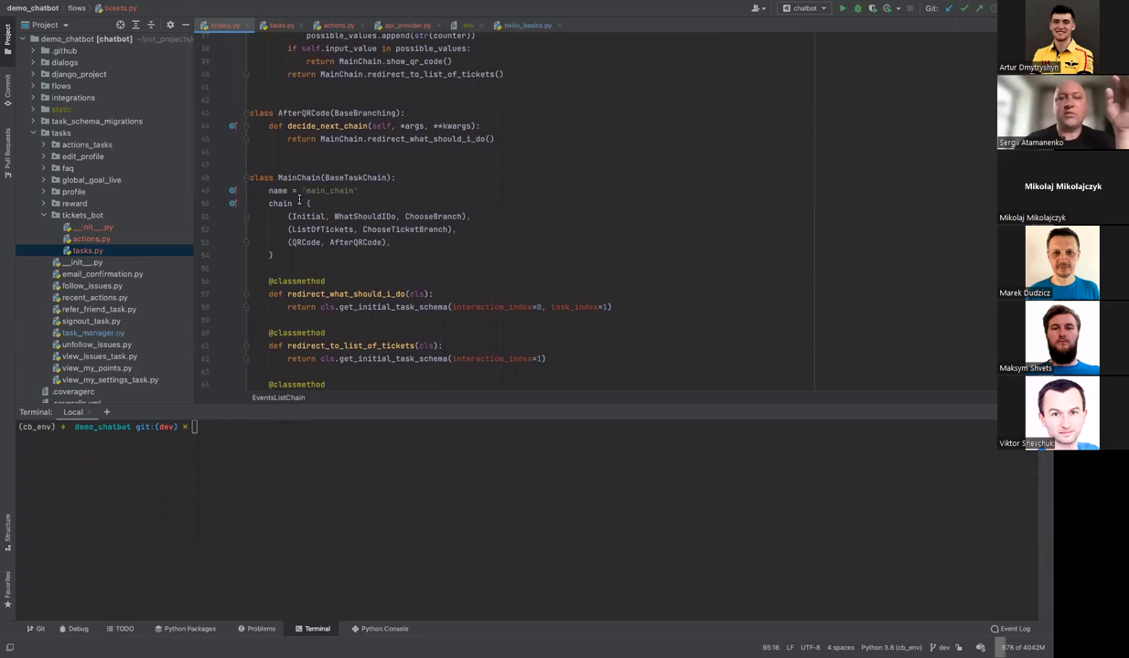
- Examine MainChain's chain definition, focusing on the Initial, WhatShouldIDo and ChooseBranch entries of its first interaction
click(297, 216)
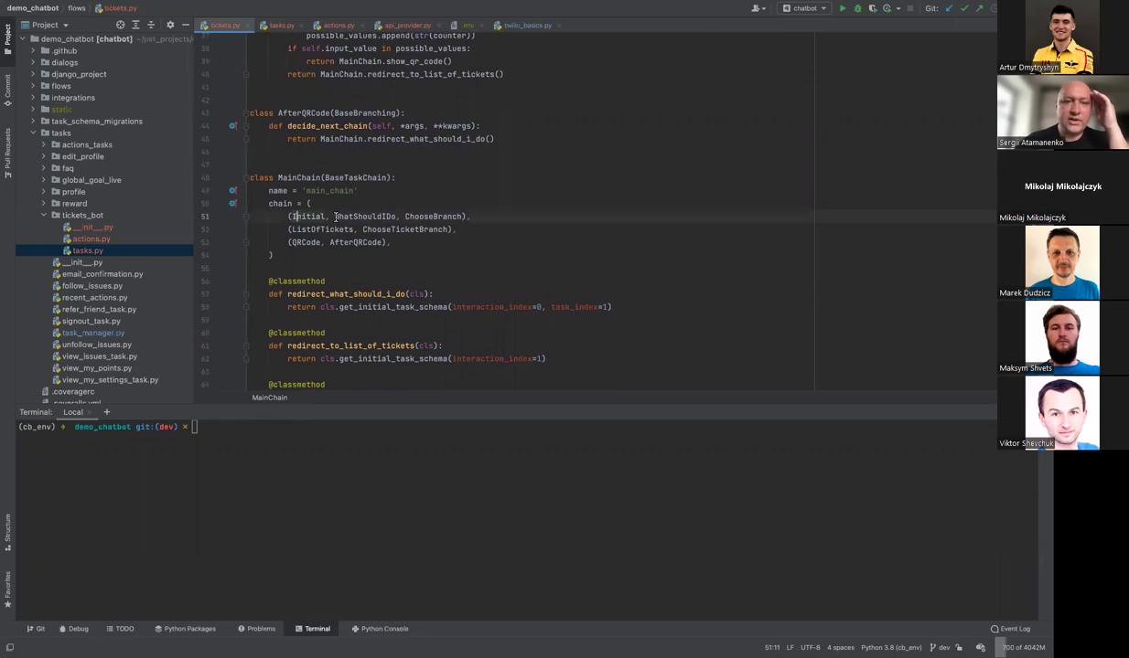
click(357, 216)
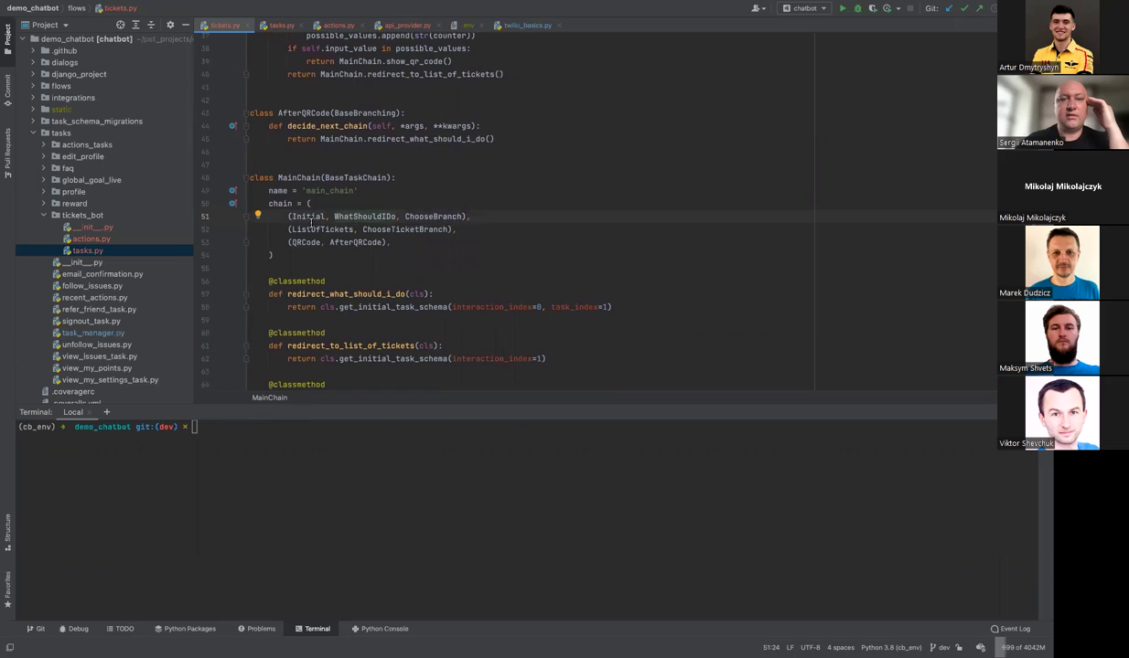
click(381, 215)
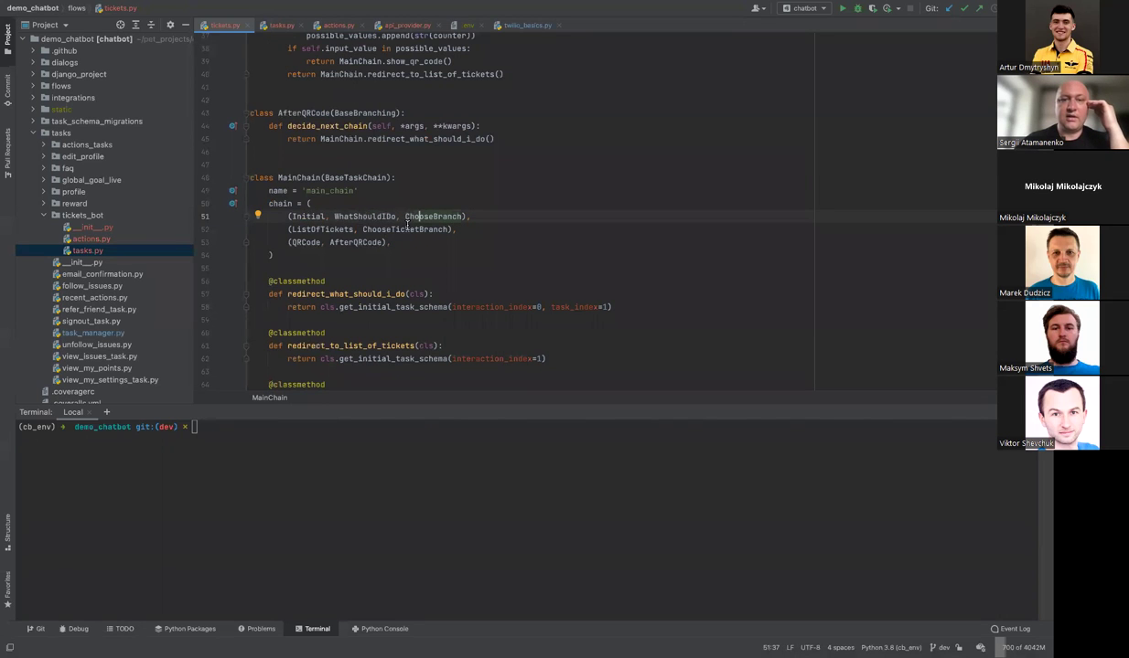
click(267, 203)
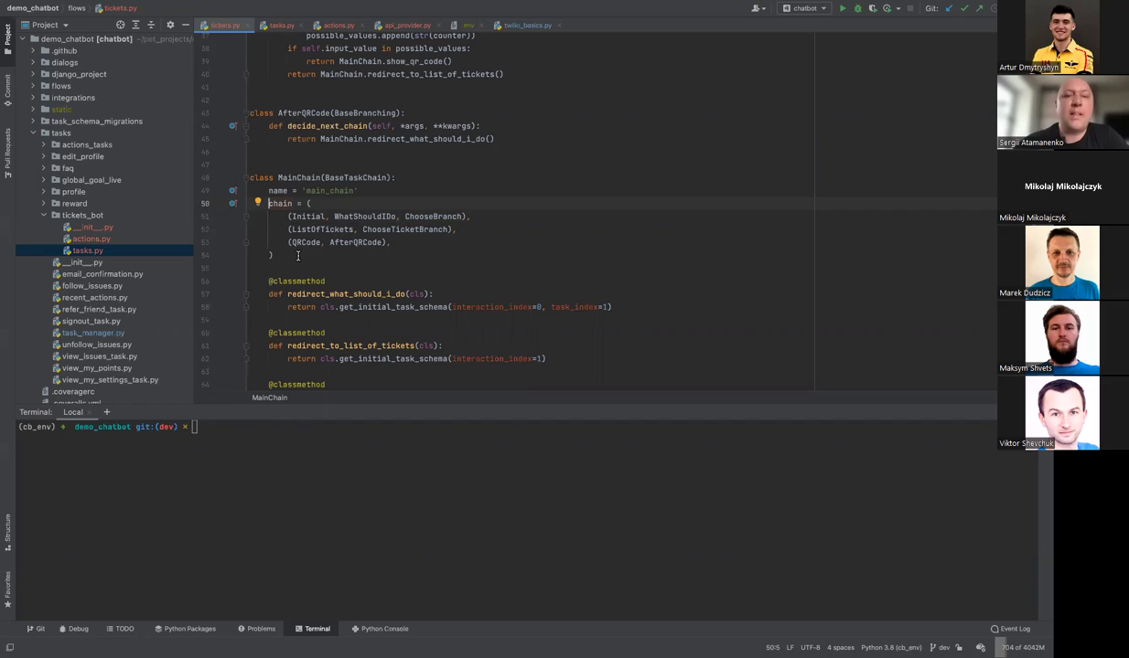
click(288, 218)
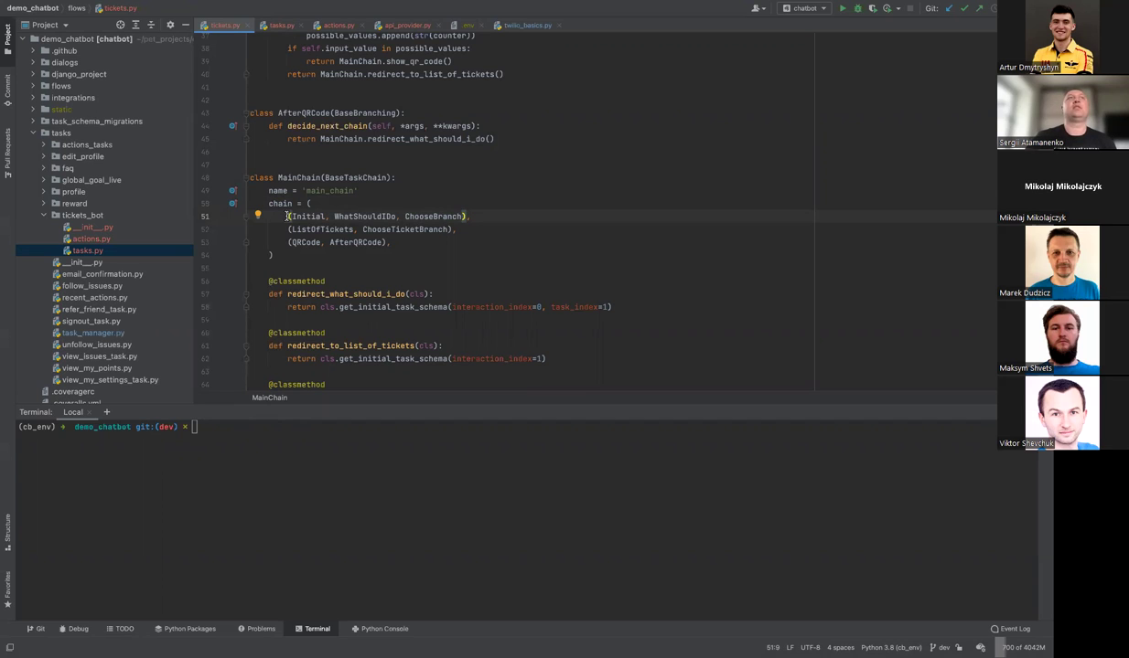
click(303, 216)
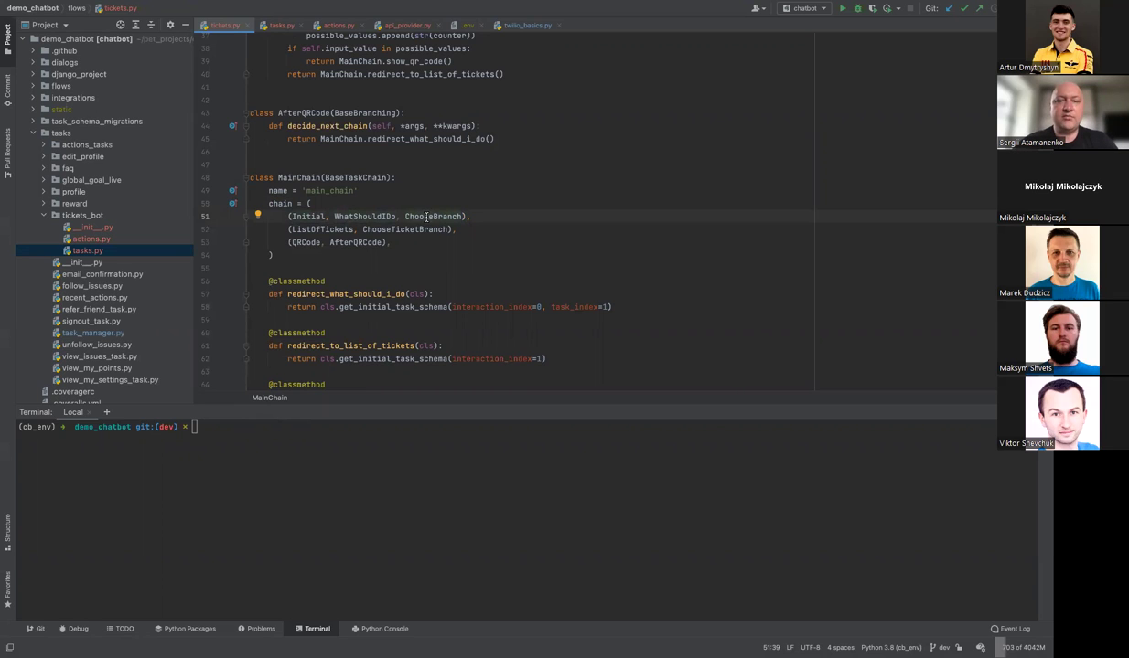
mouse_move(430, 217)
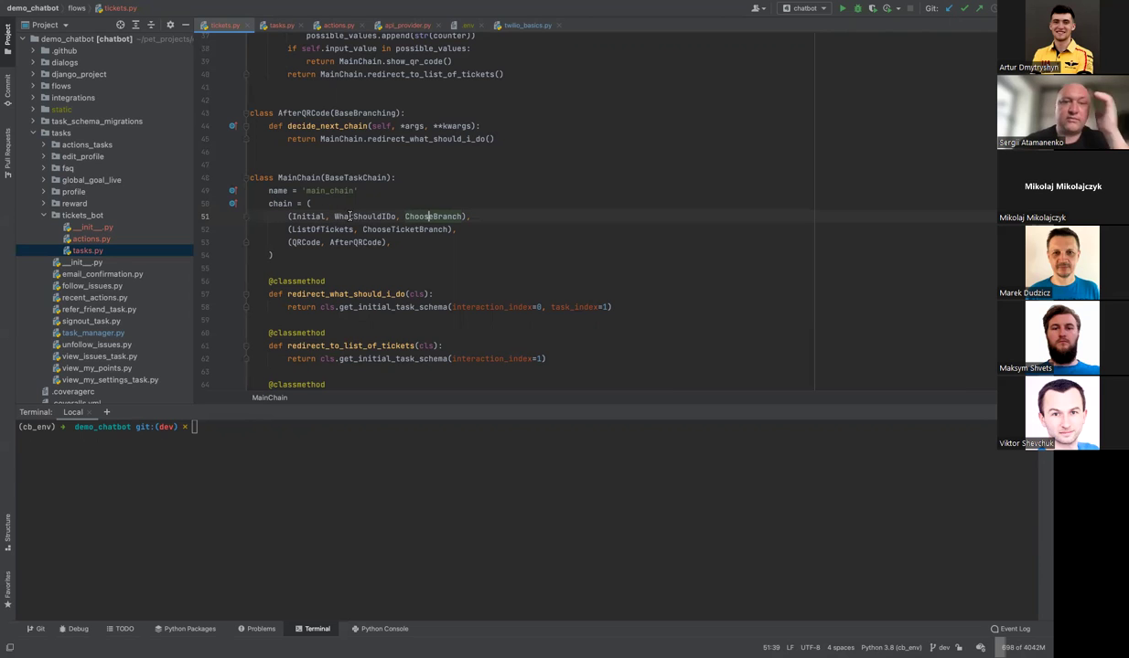
click(290, 215)
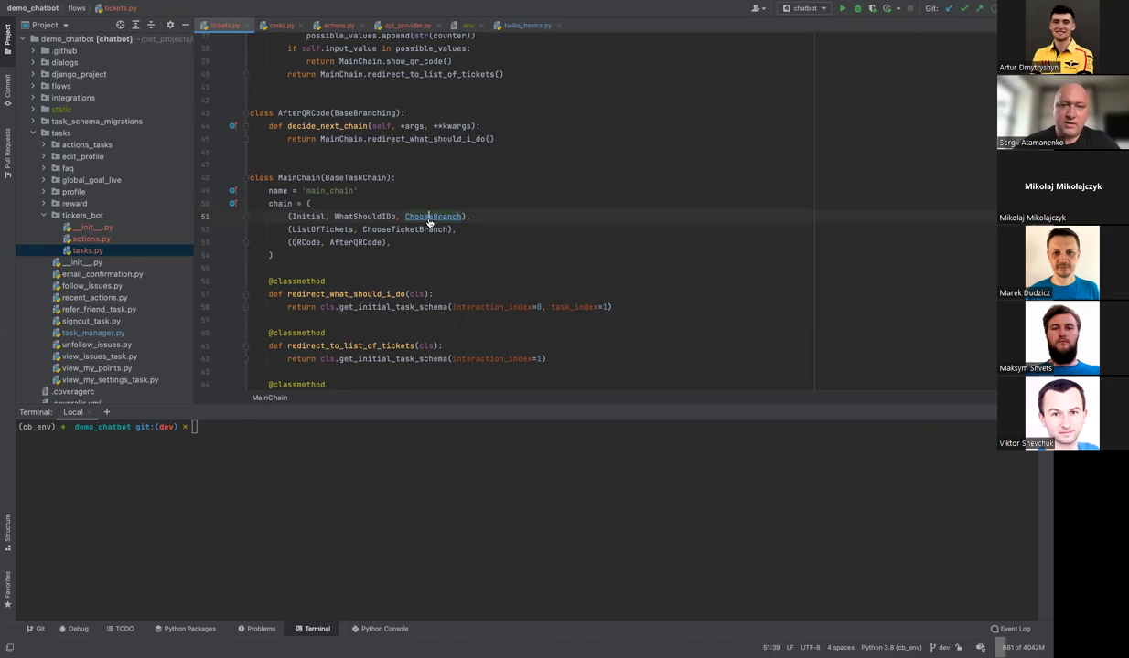
- Go to the definition of the Initial task and highlight its list of trigger phrases
super+click(304, 216)
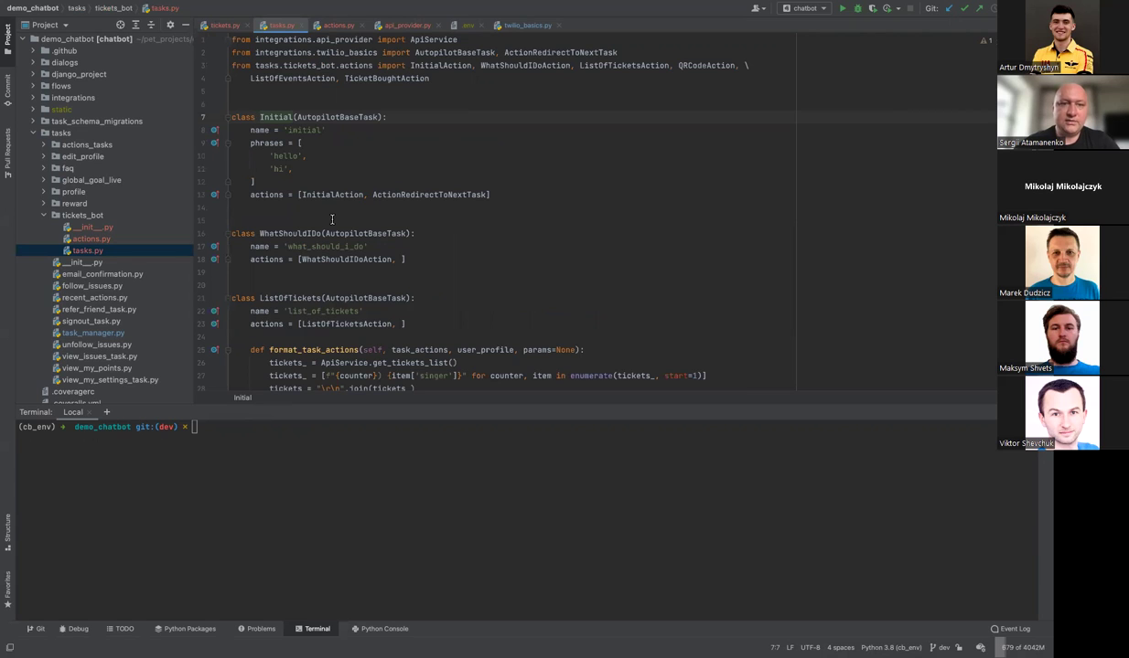
drag(249, 145, 278, 180)
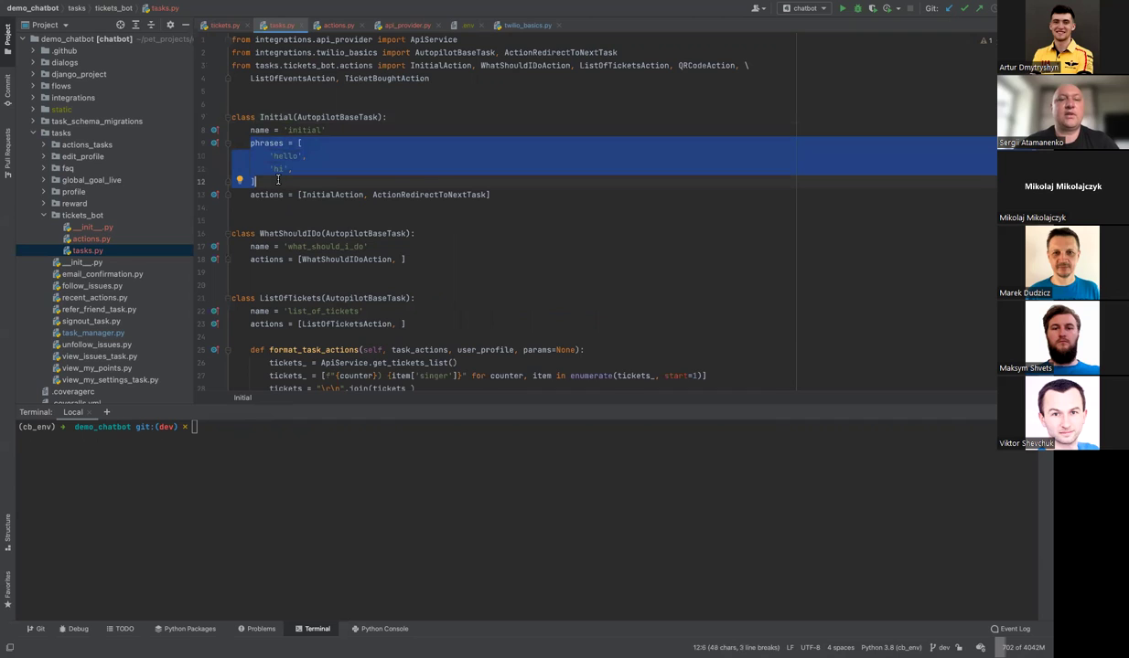
click(289, 180)
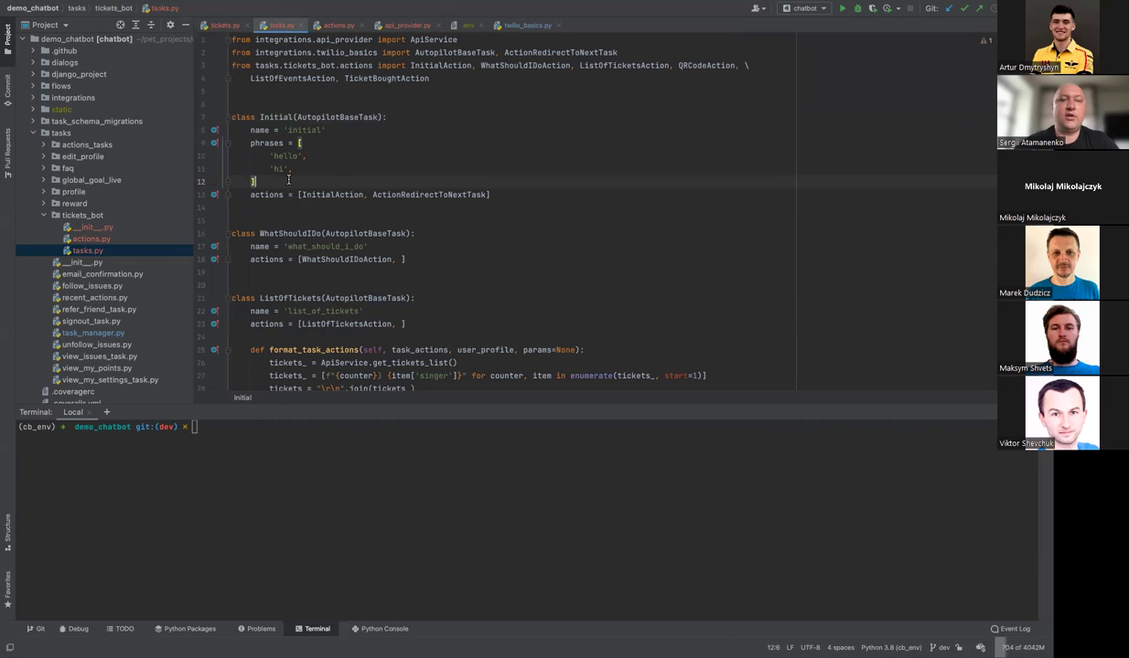
click(294, 168)
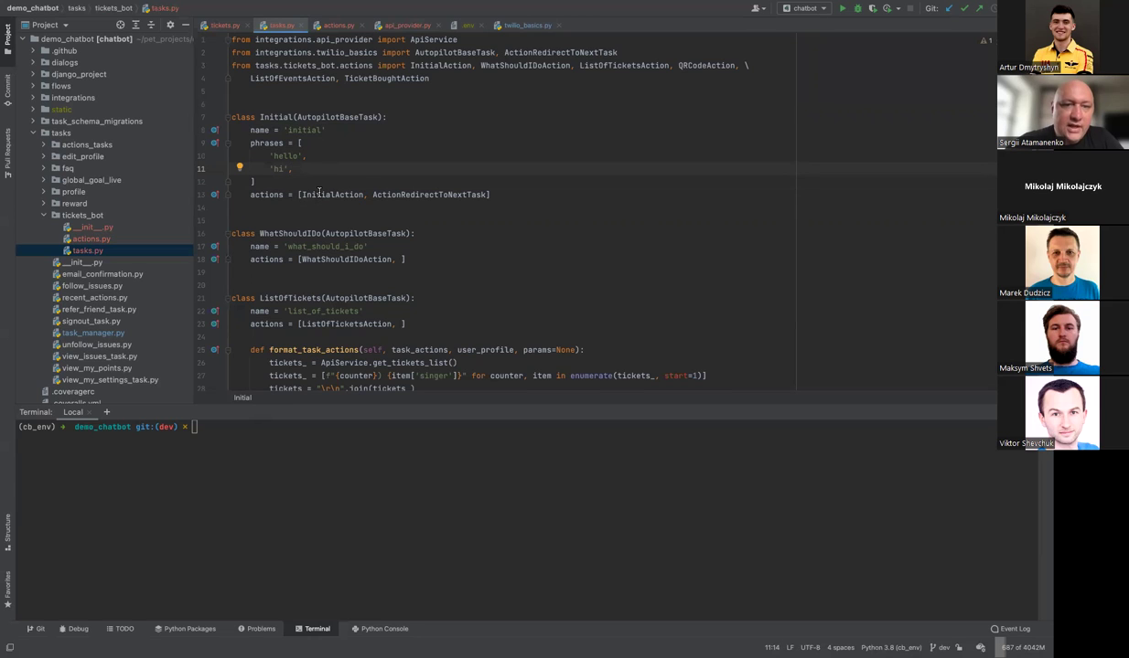
- Go to the definition of InitialAction, highlight its say message and view the action classes below it
ctrl+click(322, 195)
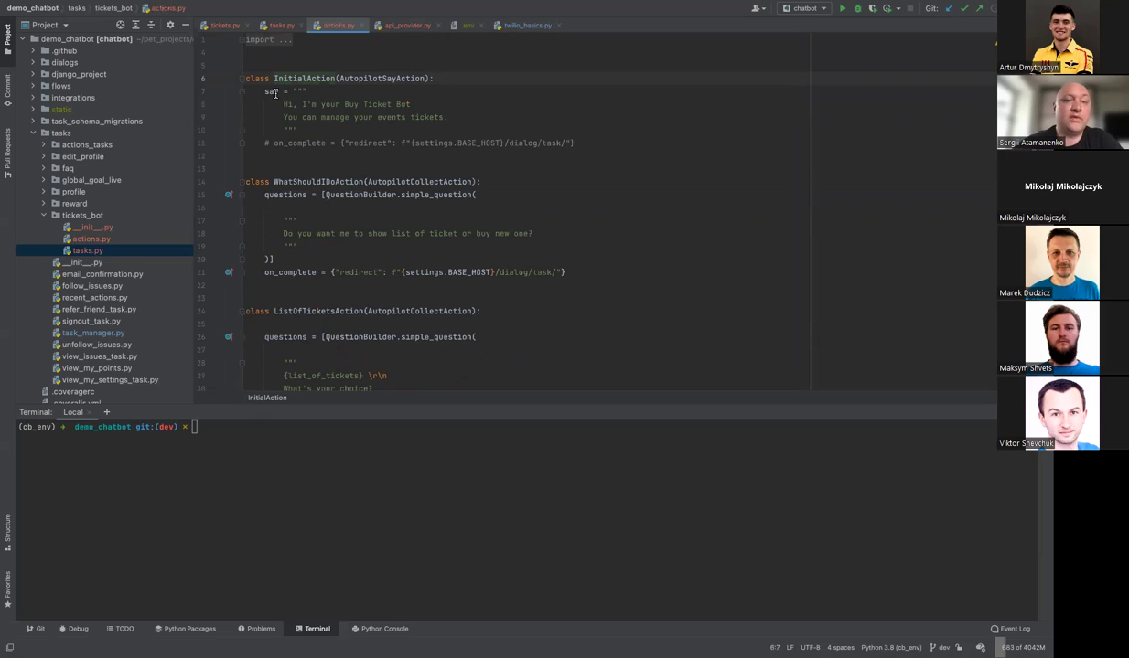
drag(263, 91, 325, 133)
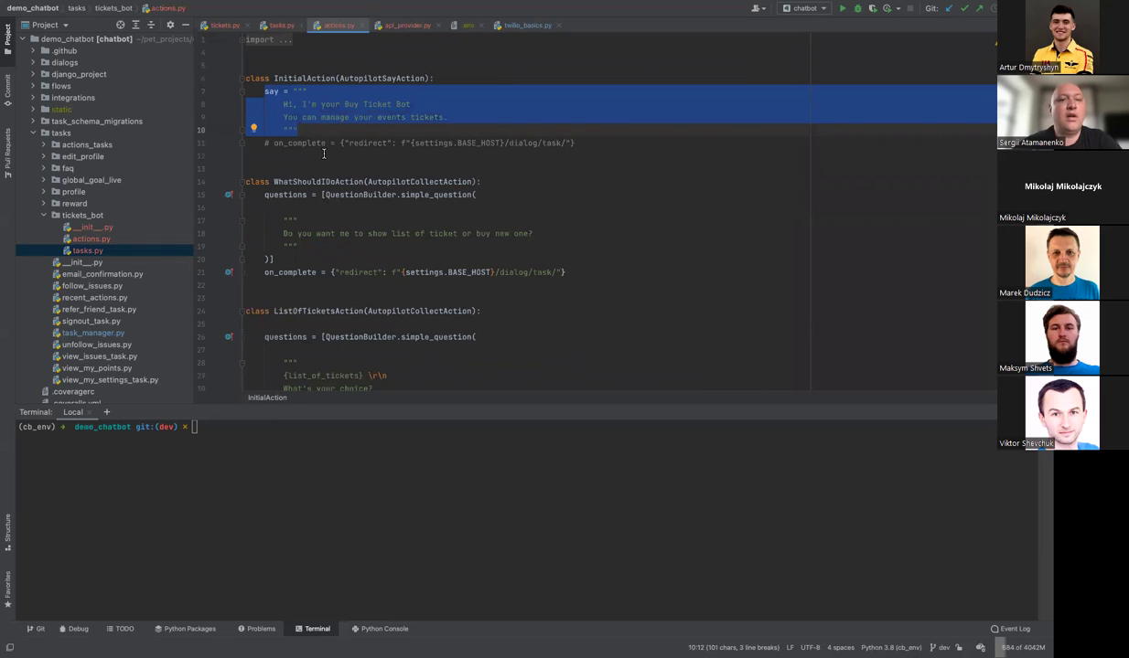
scroll(323, 154, down, 2)
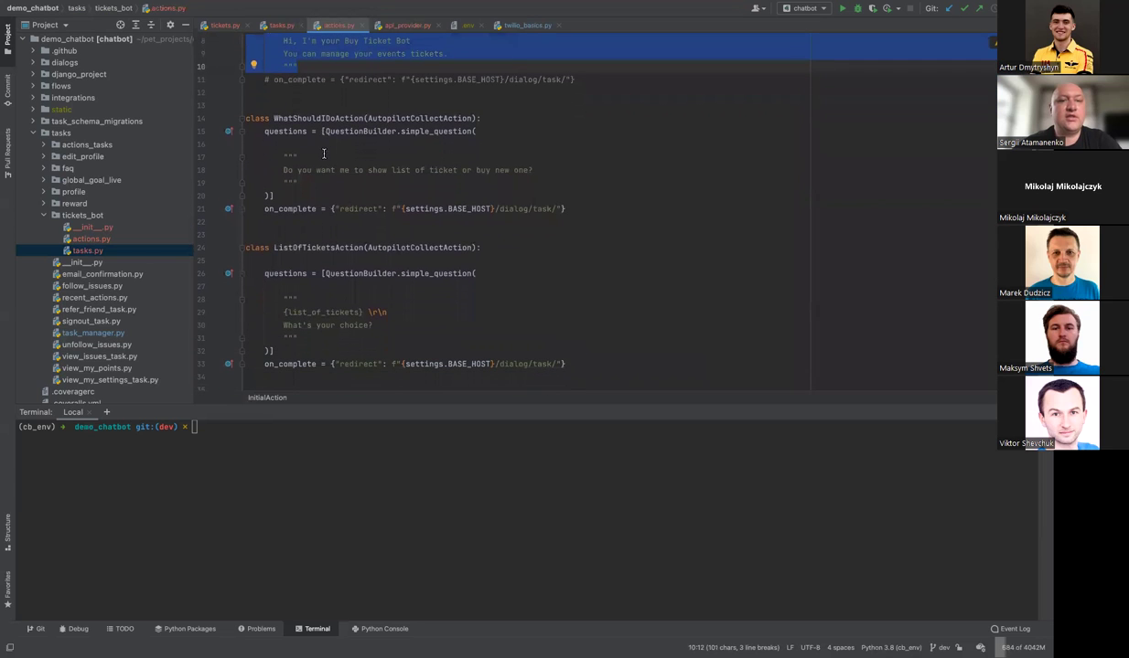
- Highlight WhatShouldIDoAction's question and redirect code in actions.py, and view the neighbouring ListOfTicketsAction and InitialAction classes
drag(262, 131, 316, 223)
click(316, 222)
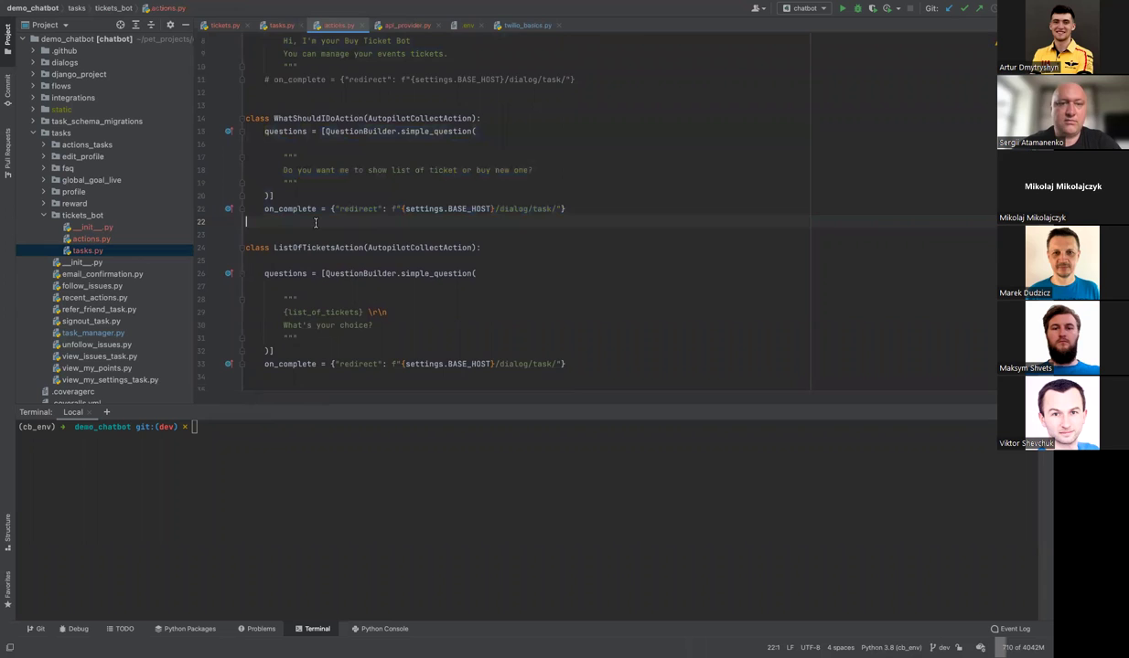
scroll(316, 222, down, 2)
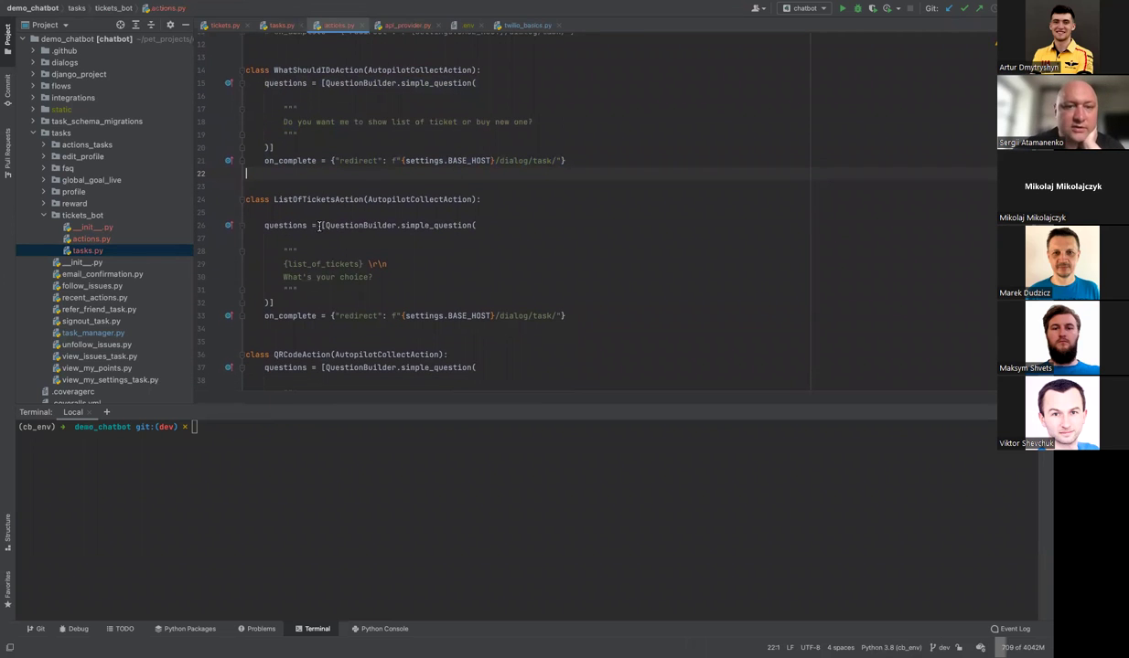
scroll(322, 226, up, 4)
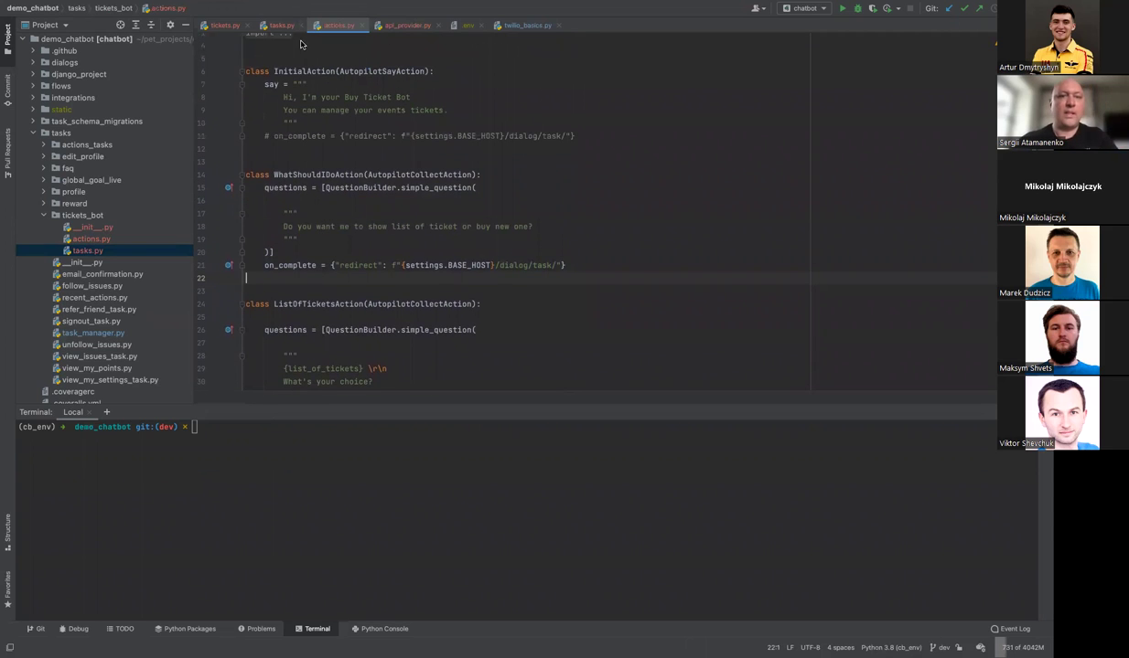
- Return to MainChain in tickets.py and inspect the ChooseBranch and Initial entries of its first interaction
click(224, 25)
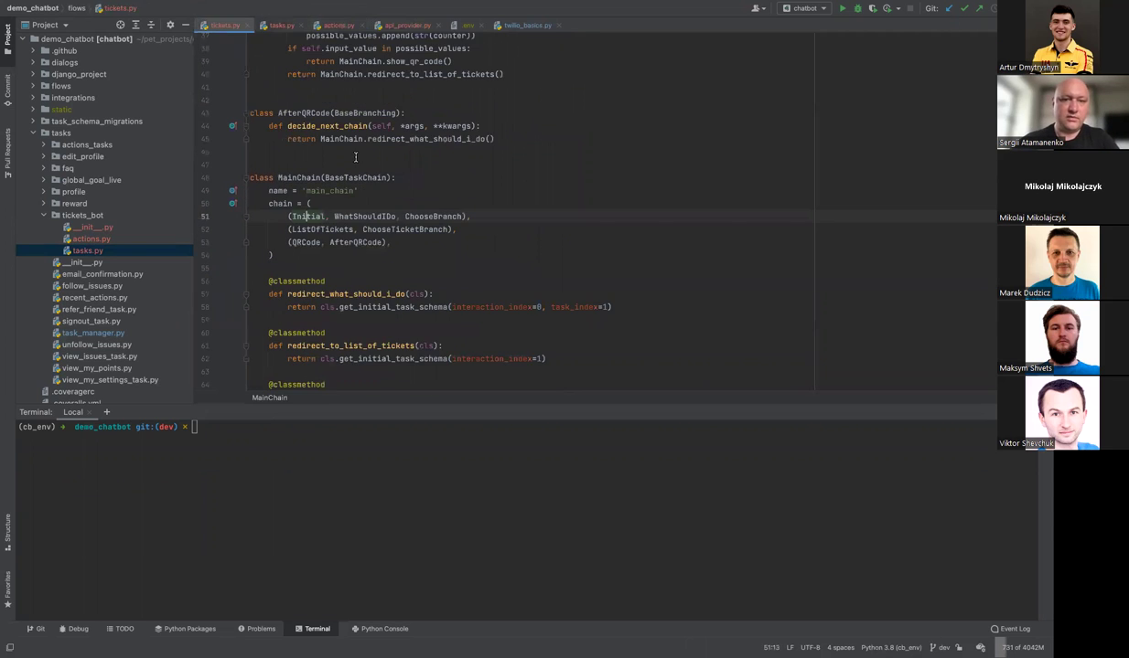
click(429, 217)
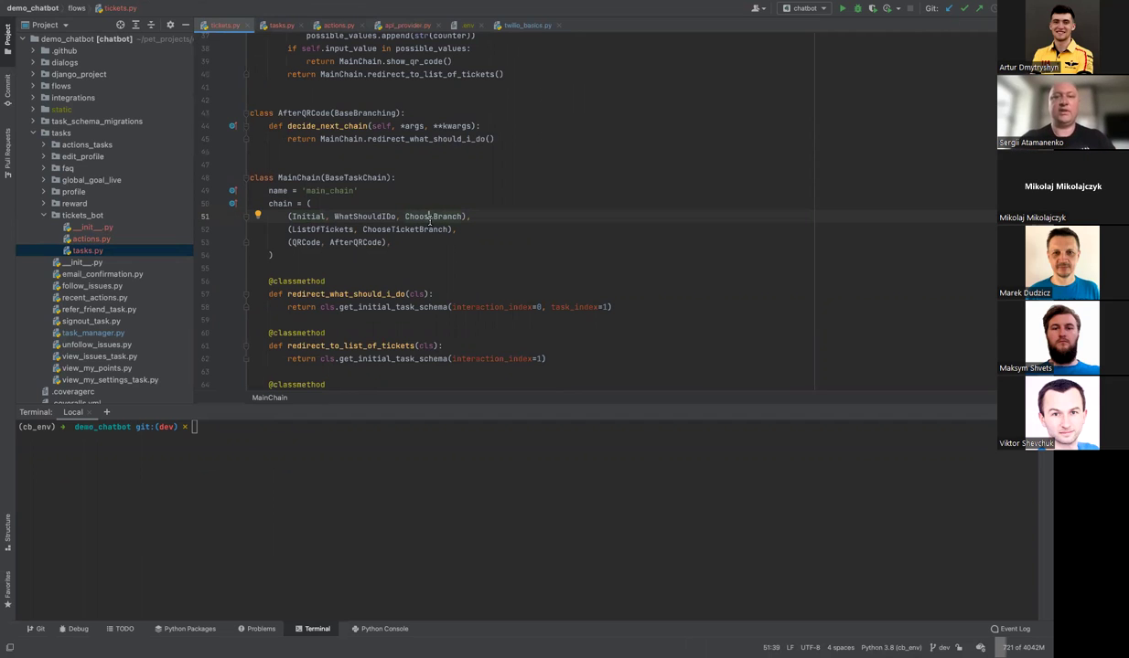
click(311, 219)
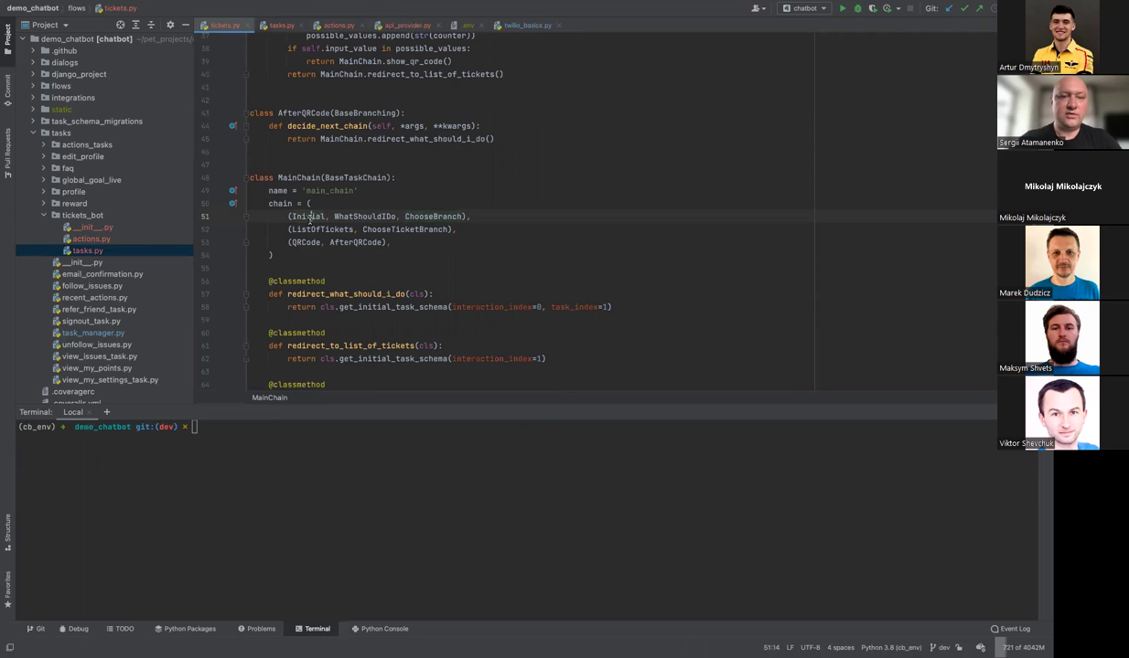
mouse_move(312, 216)
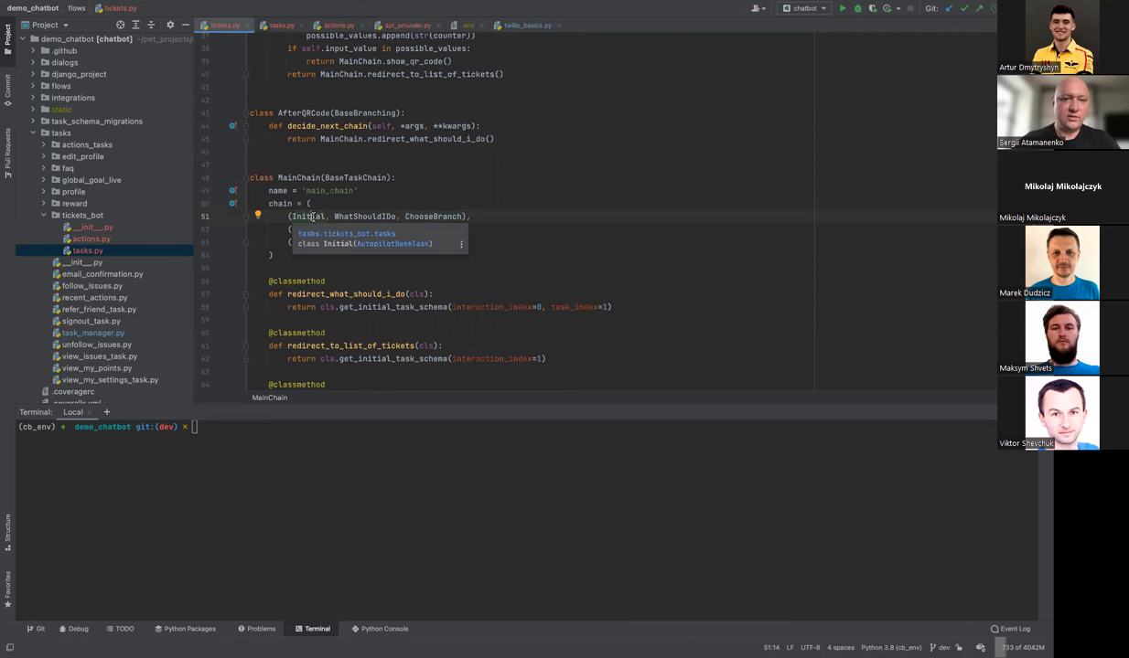
- Switch to the Dialog_diagram in Chrome and examine the greeting block that corresponds to the Initial task
key(ctrl+Left)
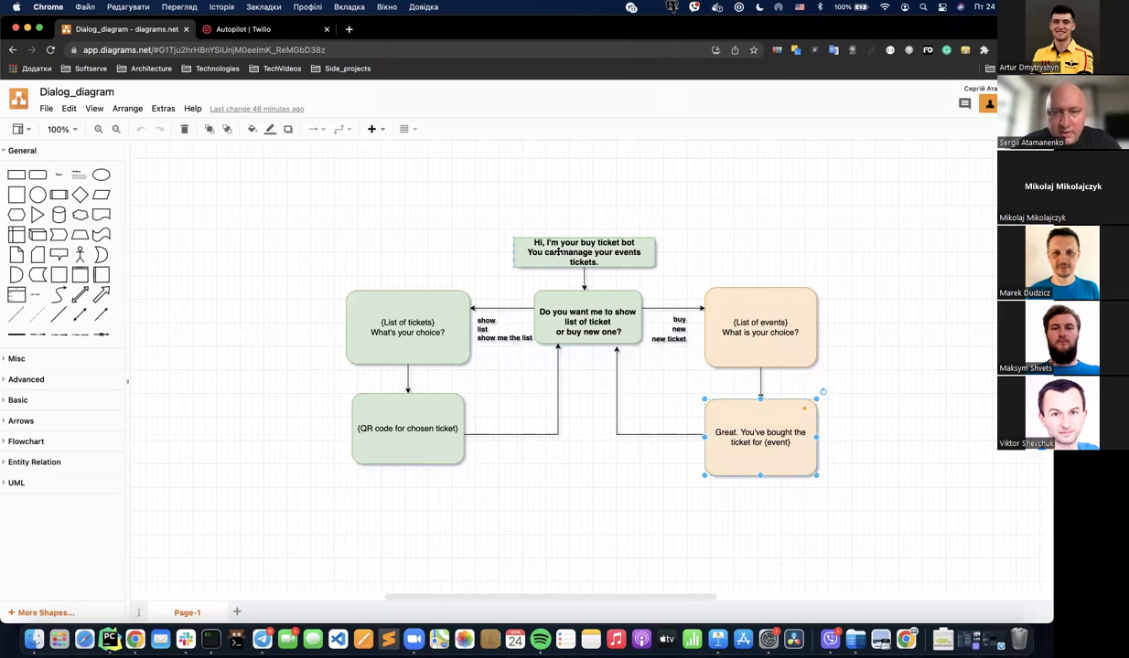
scroll(574, 256, left, 5)
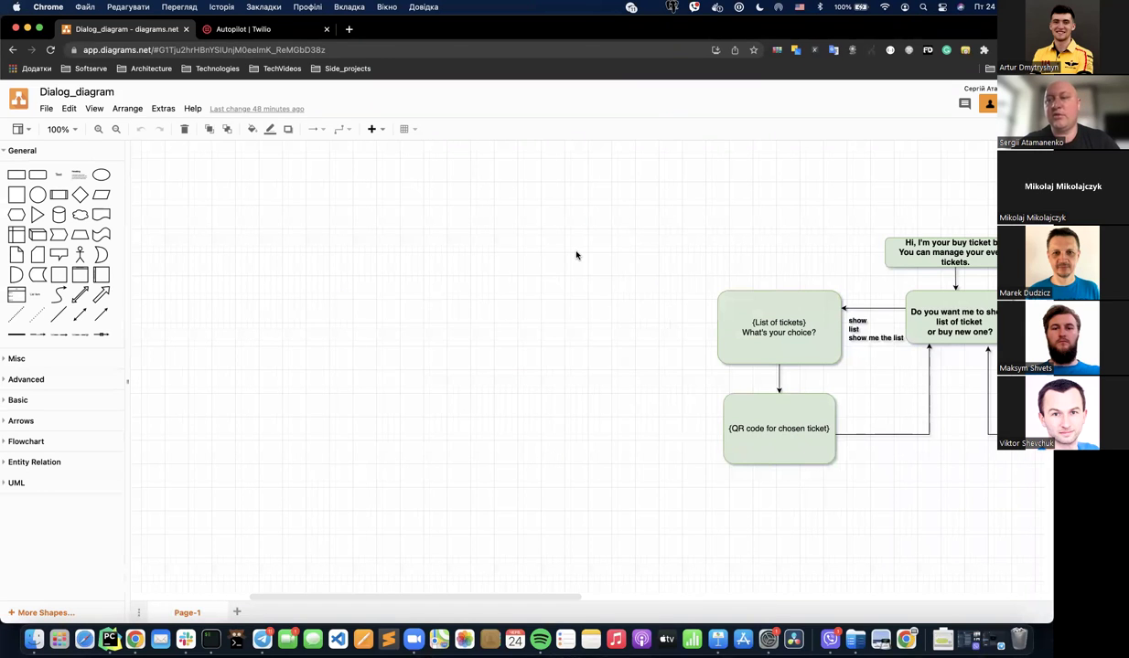
scroll(576, 256, left, 5)
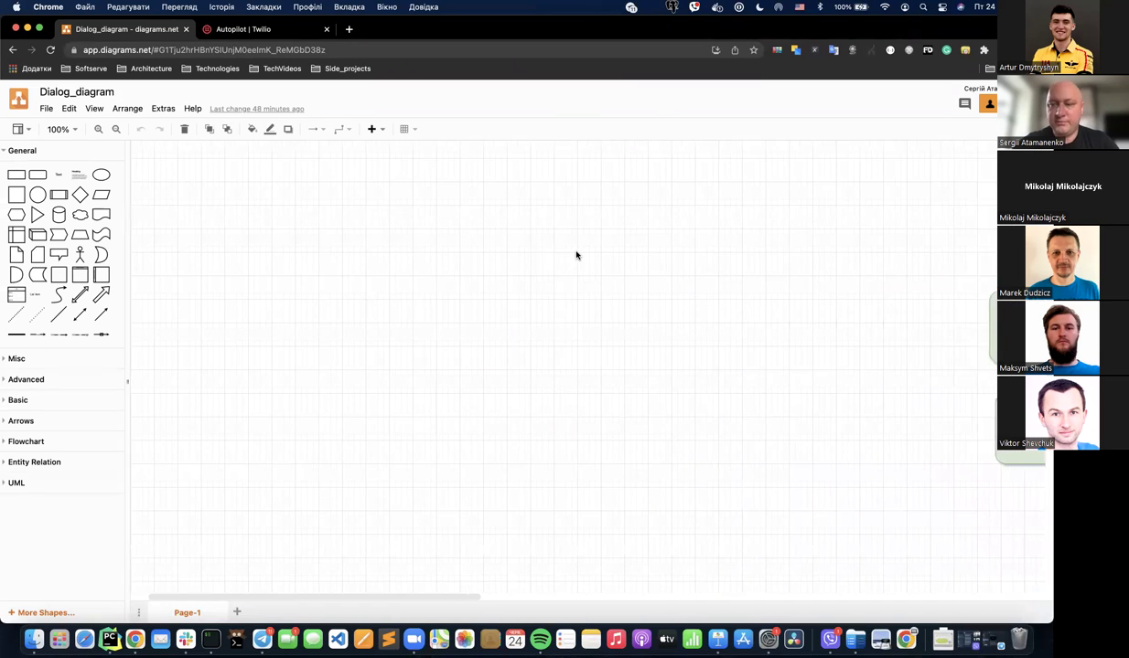
scroll(576, 255, right, 10)
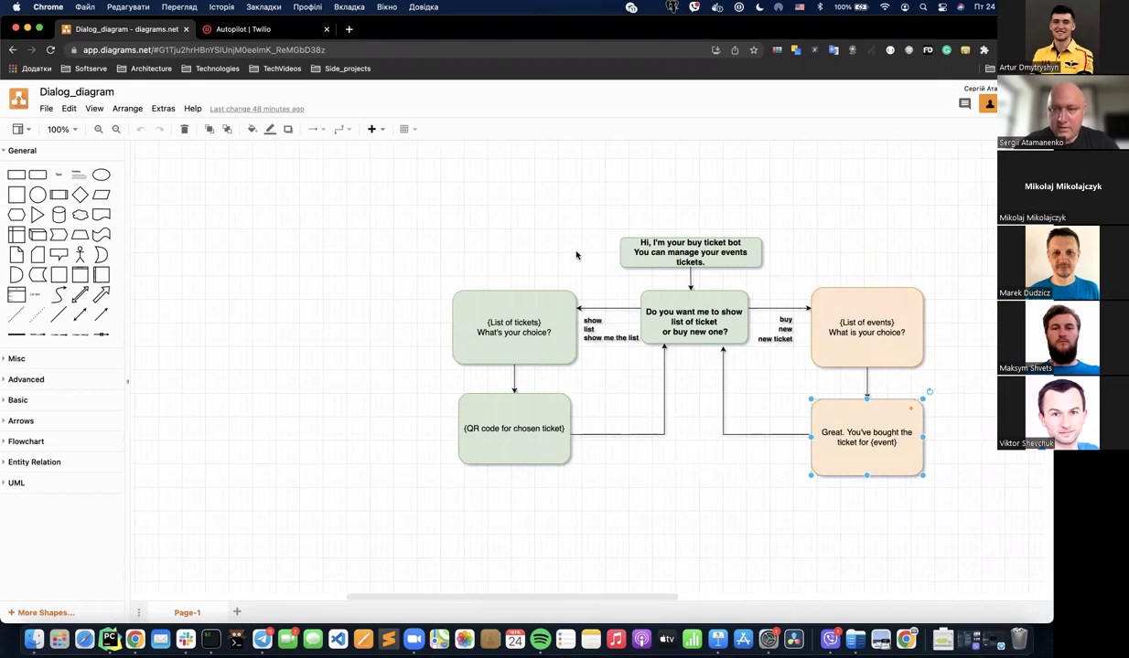
- Point out WhatShouldIDo in MainChain in PyCharm, and match it to the show-or-buy question block in the Chrome diagram
key(ctrl+Right)
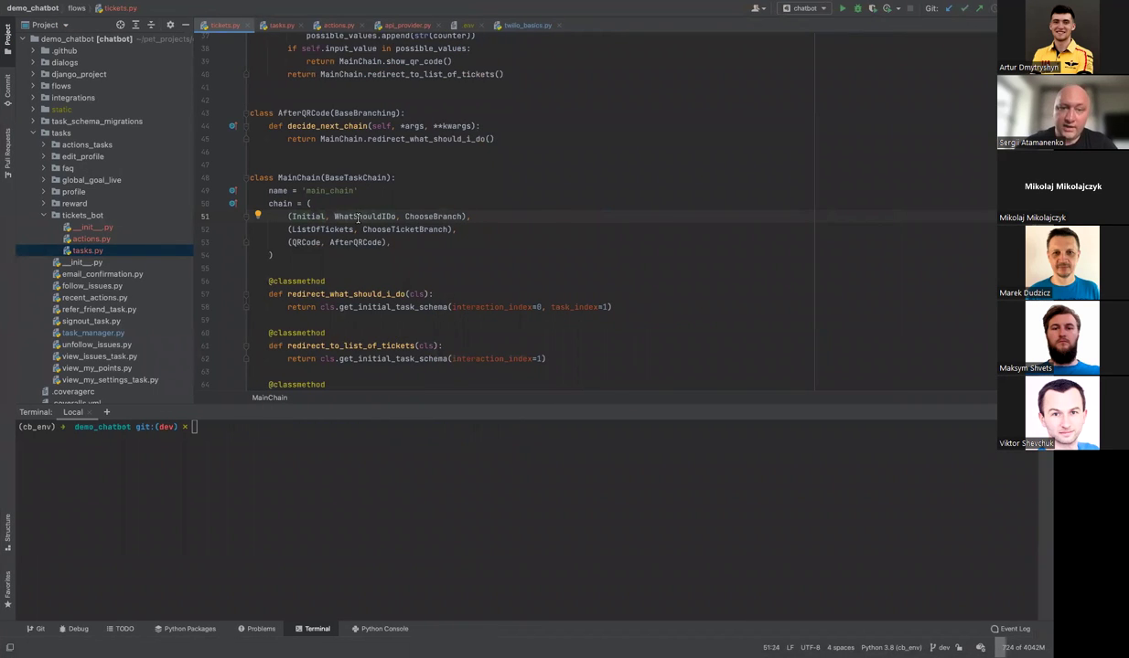
key(ctrl+Left)
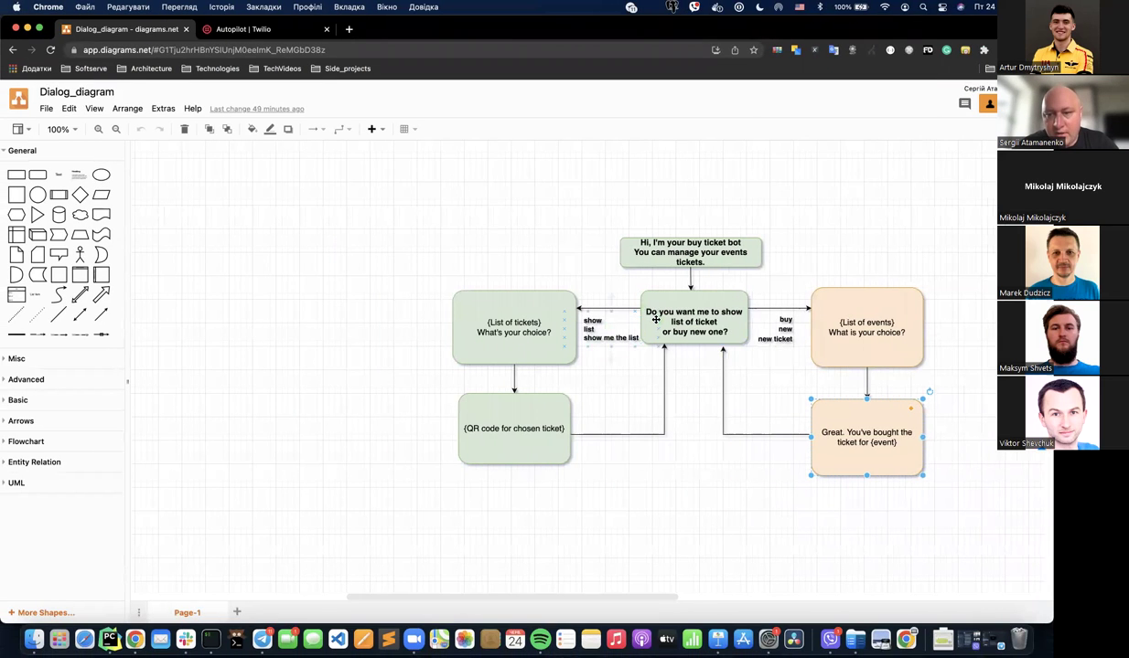
scroll(709, 329, left, 5)
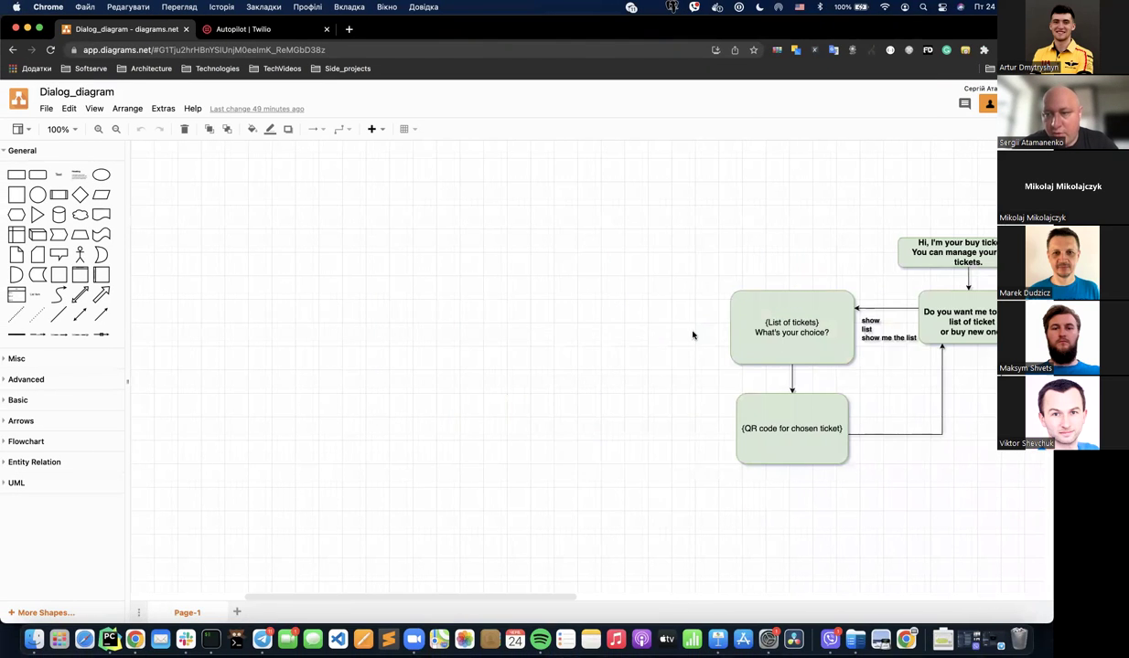
scroll(692, 333, right, 10)
scroll(692, 335, left, 10)
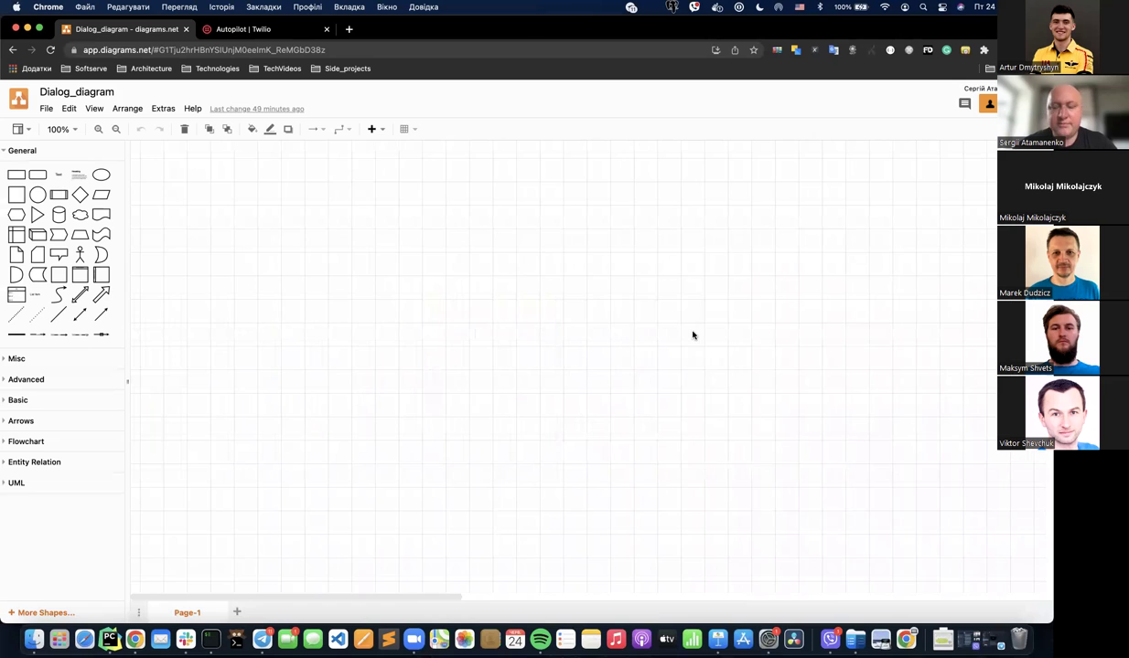
scroll(693, 335, right, 10)
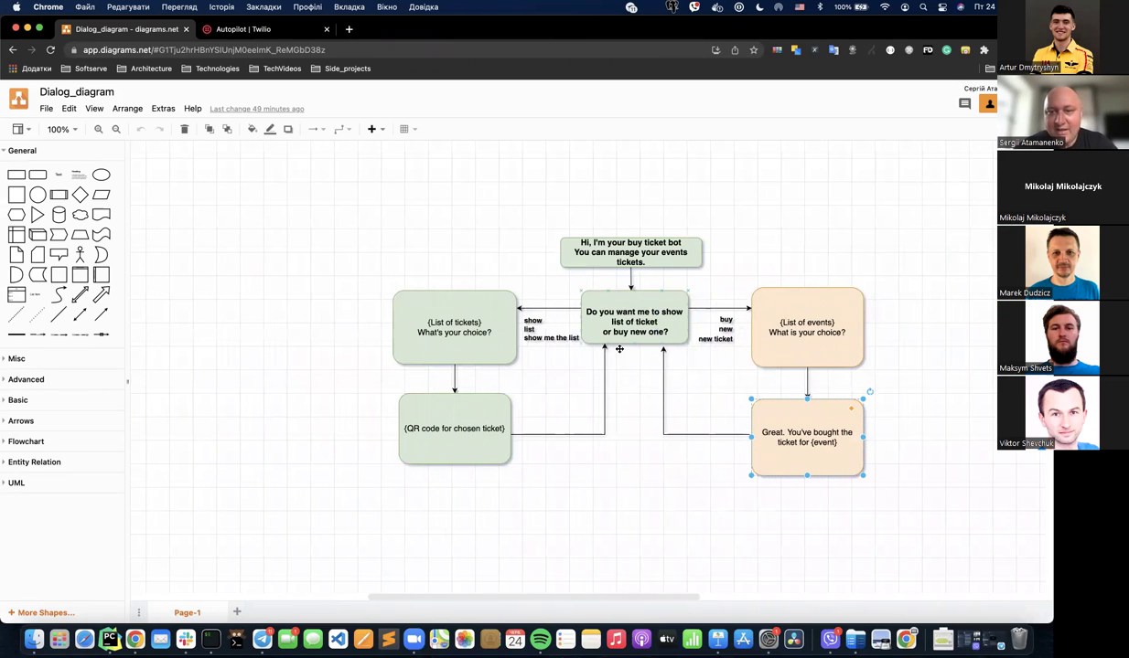
- Switch back to PyCharm, go to the definition of ChooseBranch and highlight its decide_next_chain method
key(ctrl+Right)
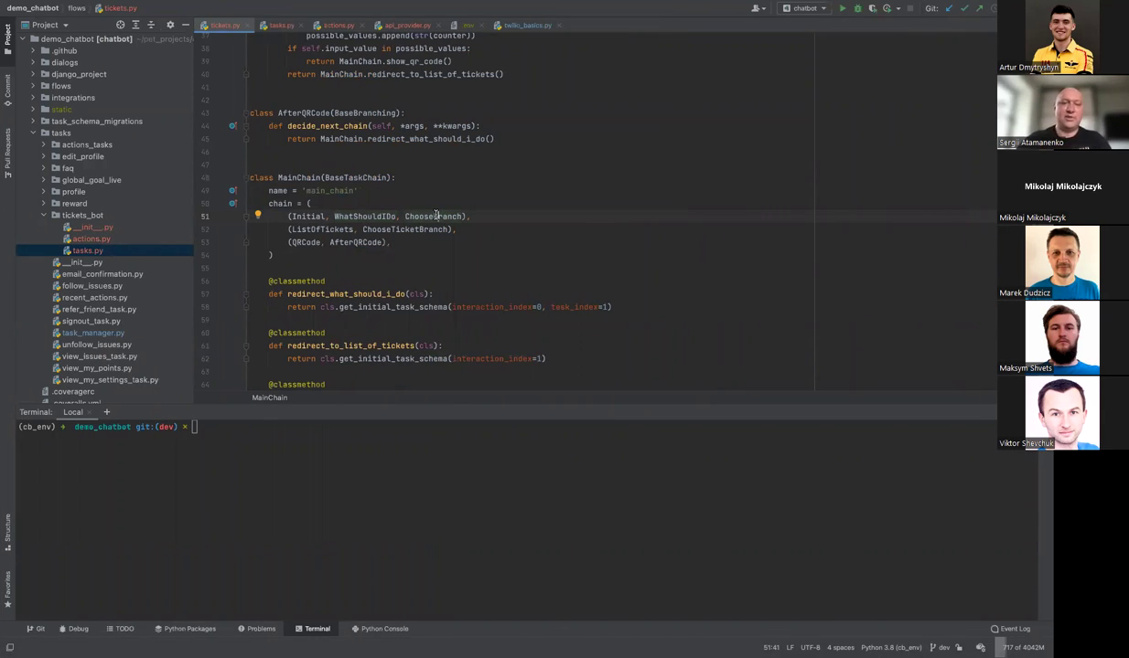
ctrl+click(436, 217)
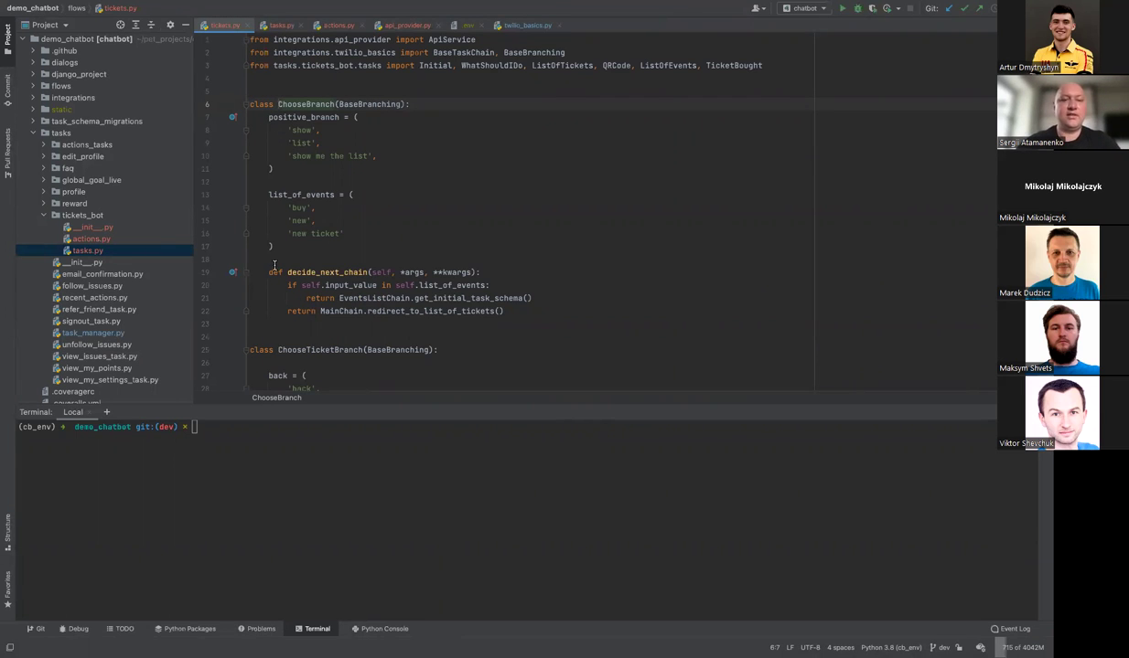
drag(267, 272, 456, 322)
click(501, 318)
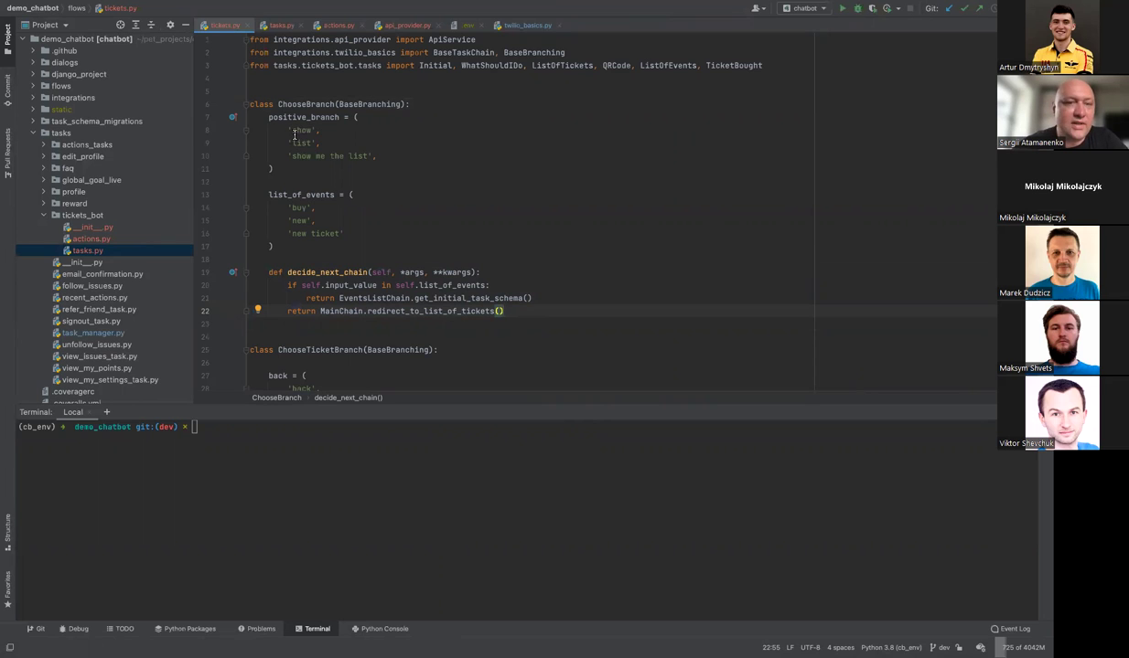
- Highlight ChooseBranch's positive_branch tuple and its 'show' phrase, plus the 'buy' and 'new' phrases in list_of_events
drag(271, 117, 275, 168)
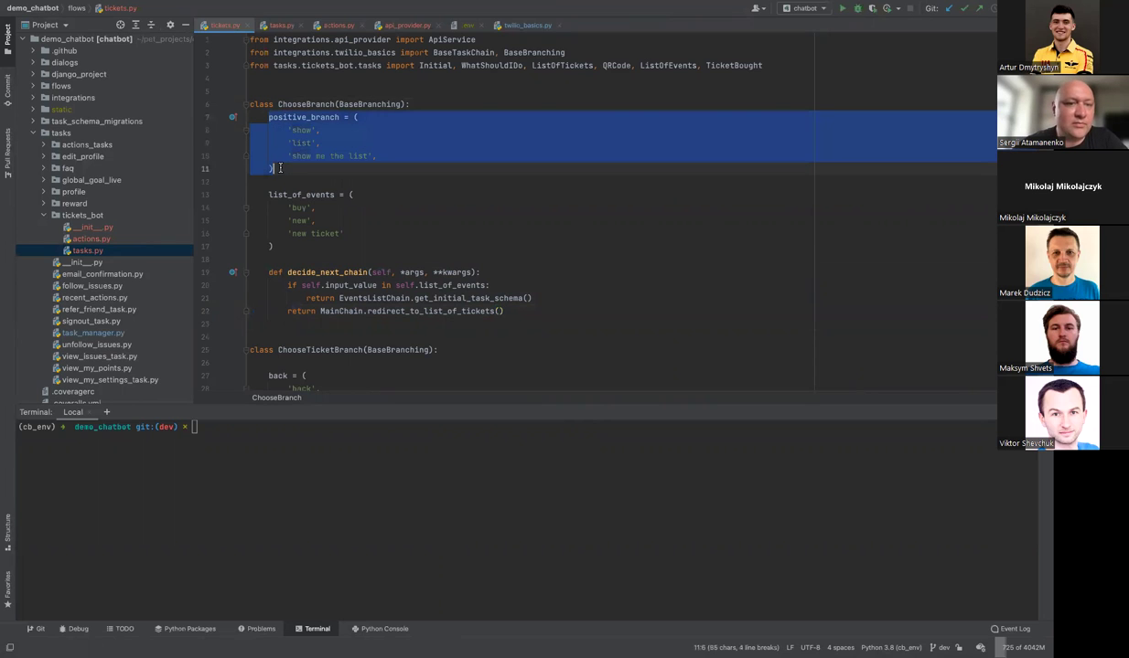
click(275, 169)
click(297, 131)
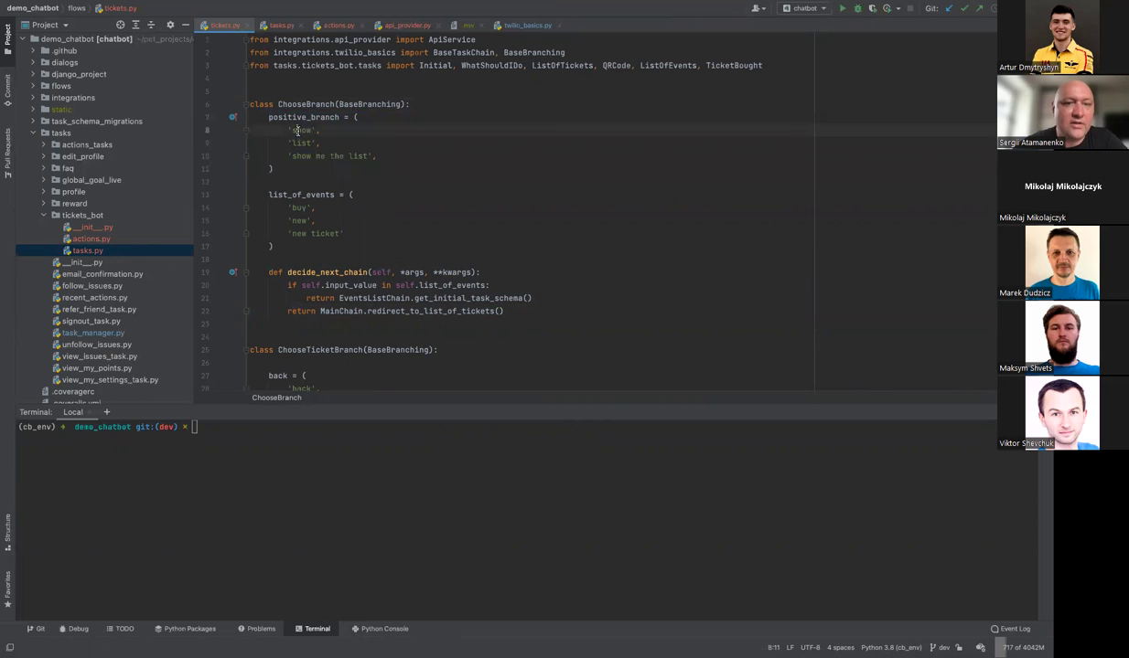
drag(293, 130, 308, 131)
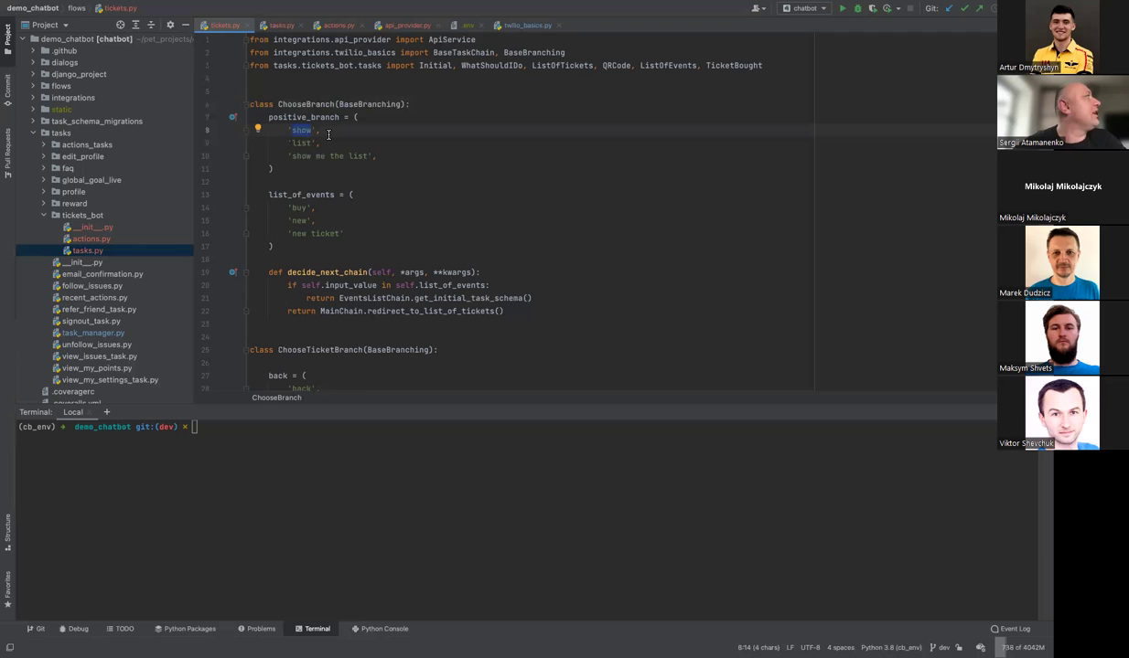
click(340, 137)
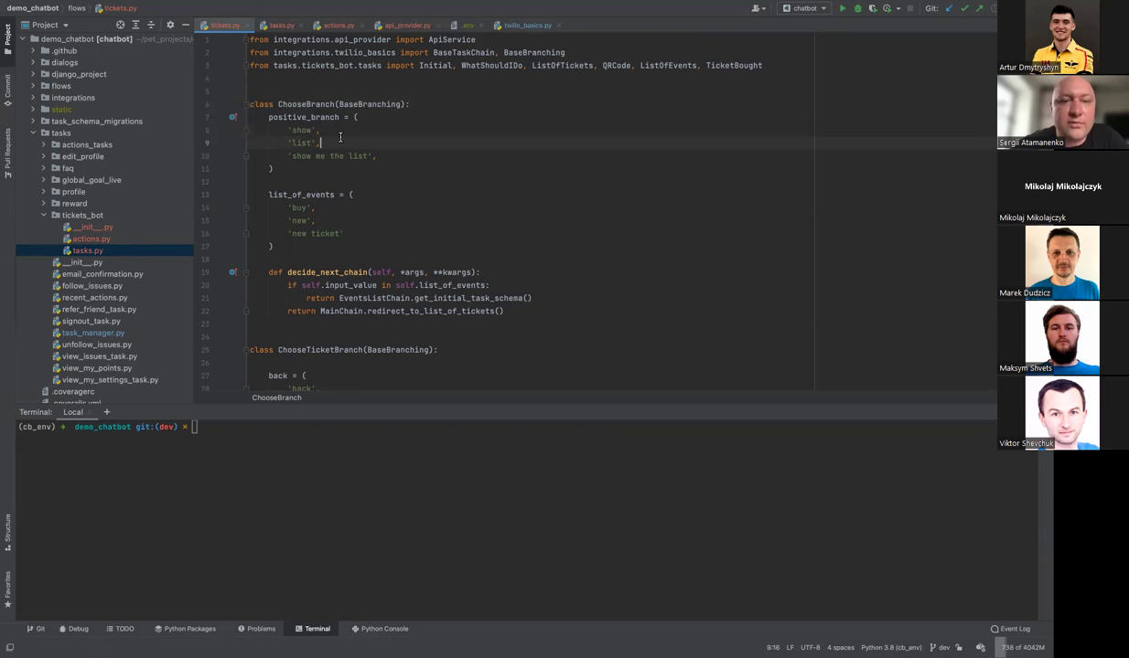
double_click(302, 130)
click(302, 144)
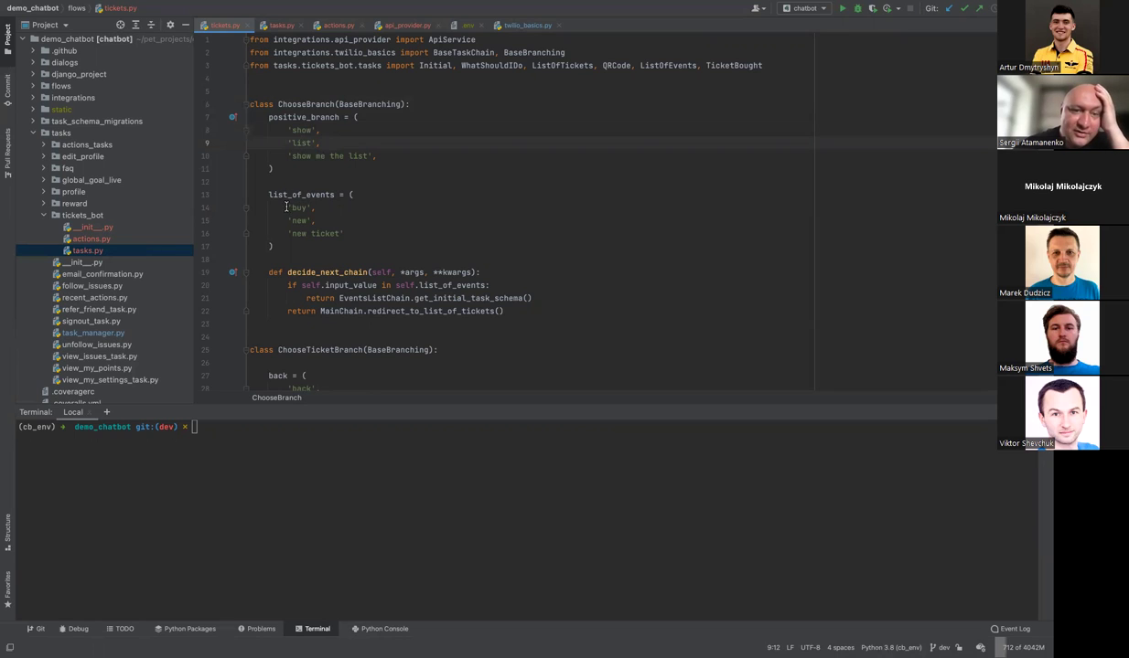
drag(292, 210, 303, 209)
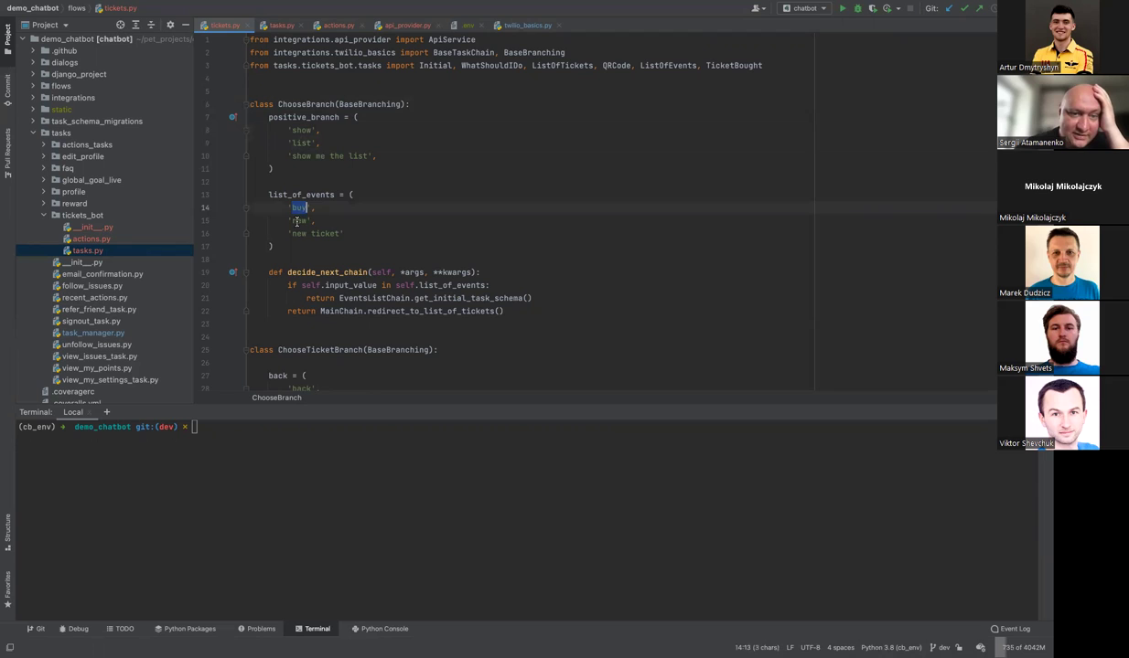
double_click(295, 221)
- Examine the list_of_events condition in ChooseBranch's decide_next_chain, highlight the returned EventsListChain and go to its definition
scroll(302, 243, down, 3)
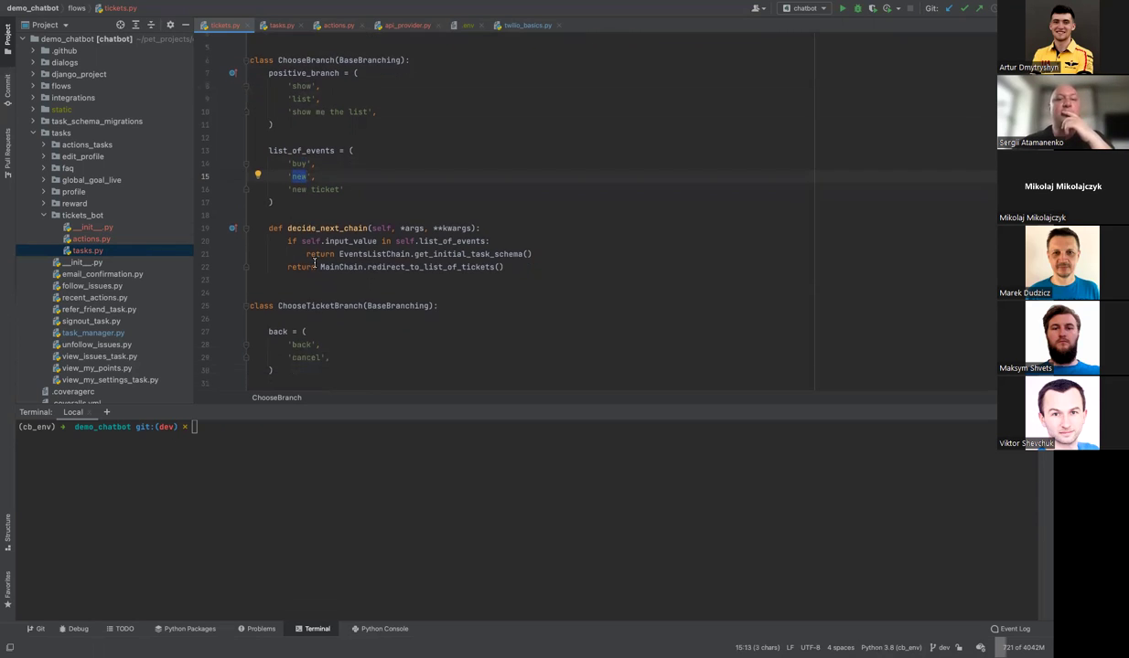
scroll(315, 262, down, 1)
mouse_move(314, 246)
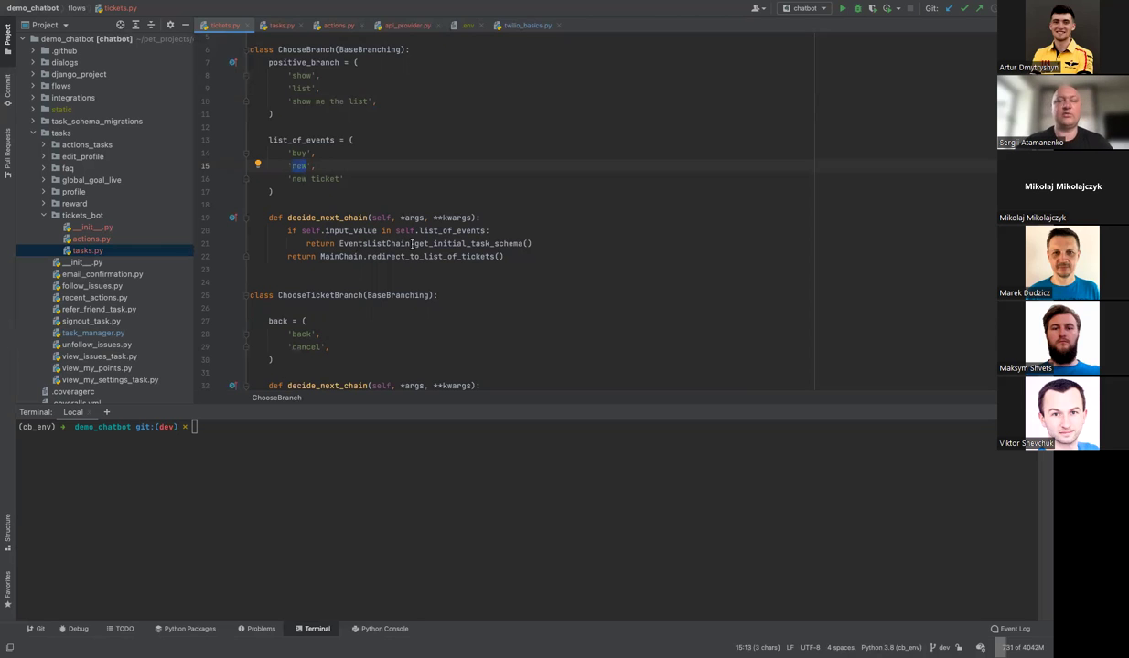
mouse_move(413, 244)
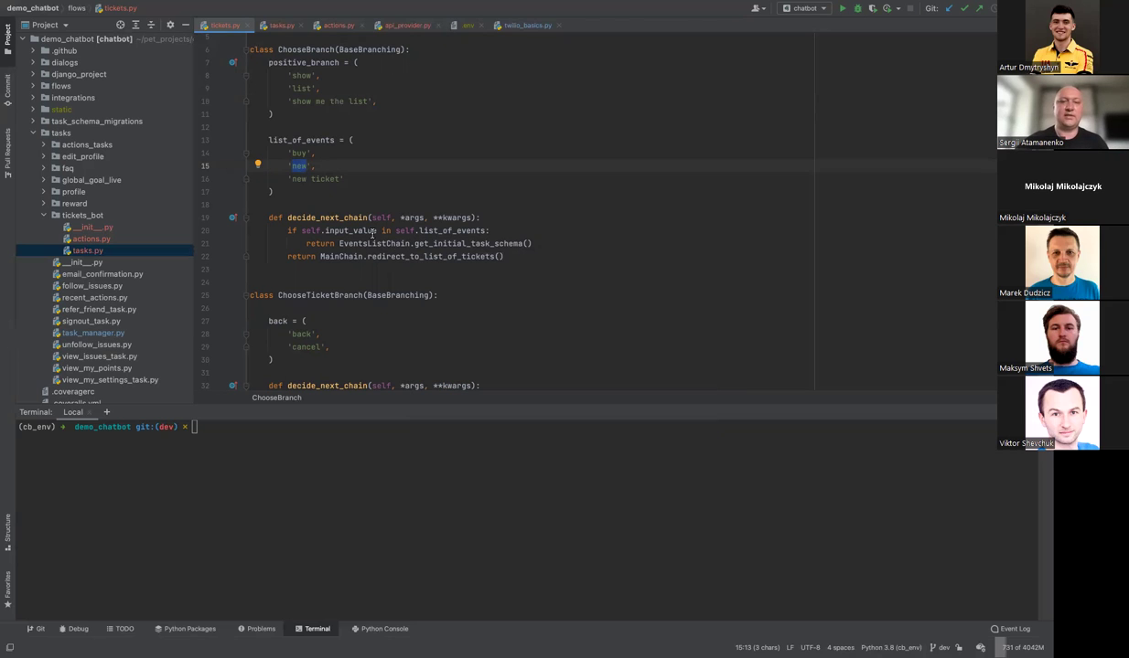
mouse_move(348, 245)
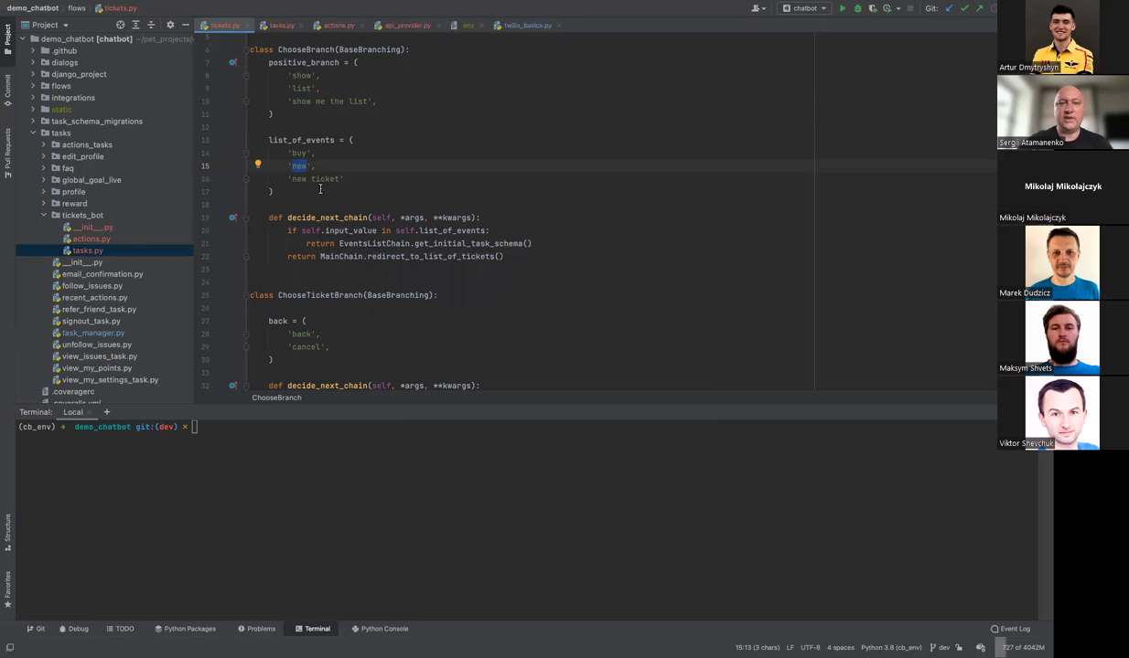
click(434, 231)
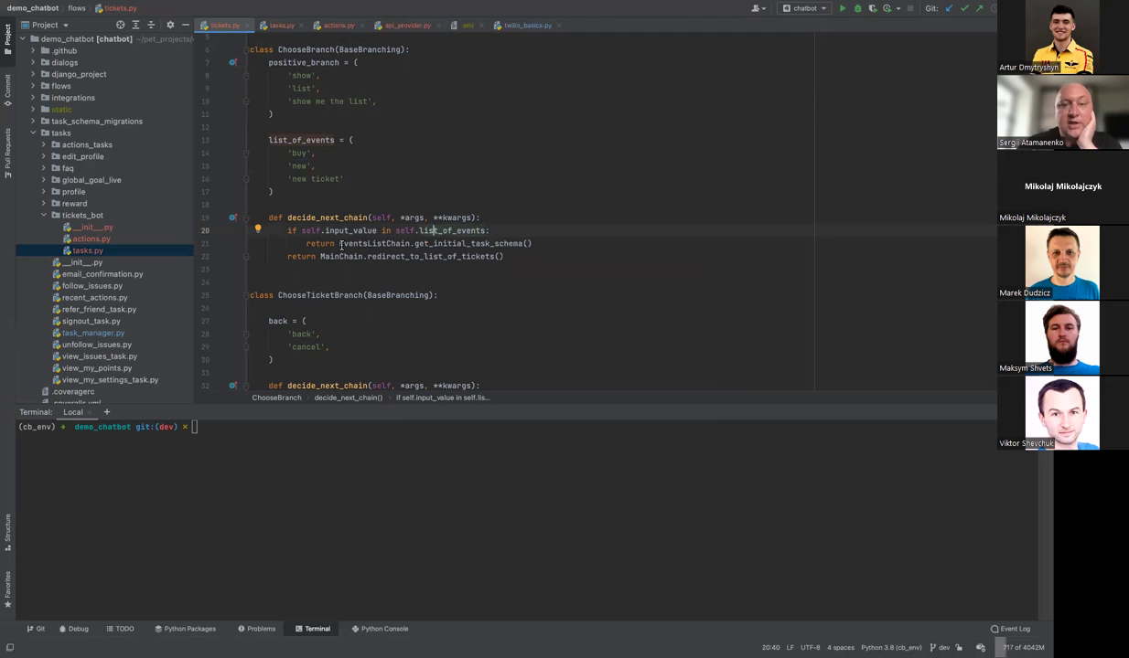
drag(340, 243, 407, 243)
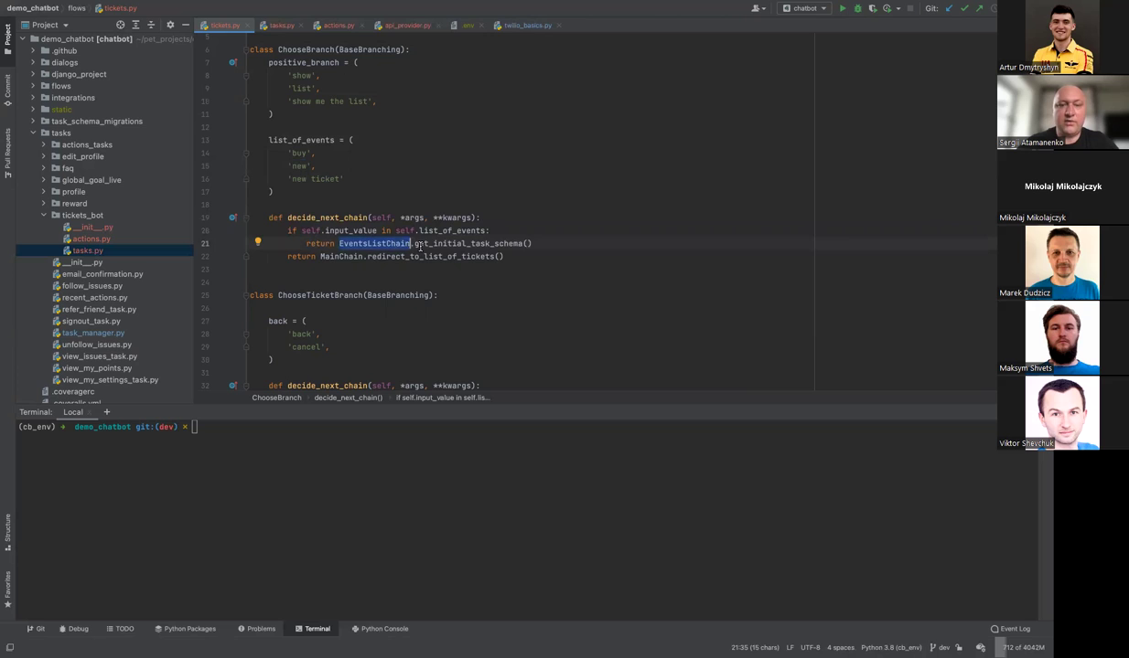
super+click(381, 244)
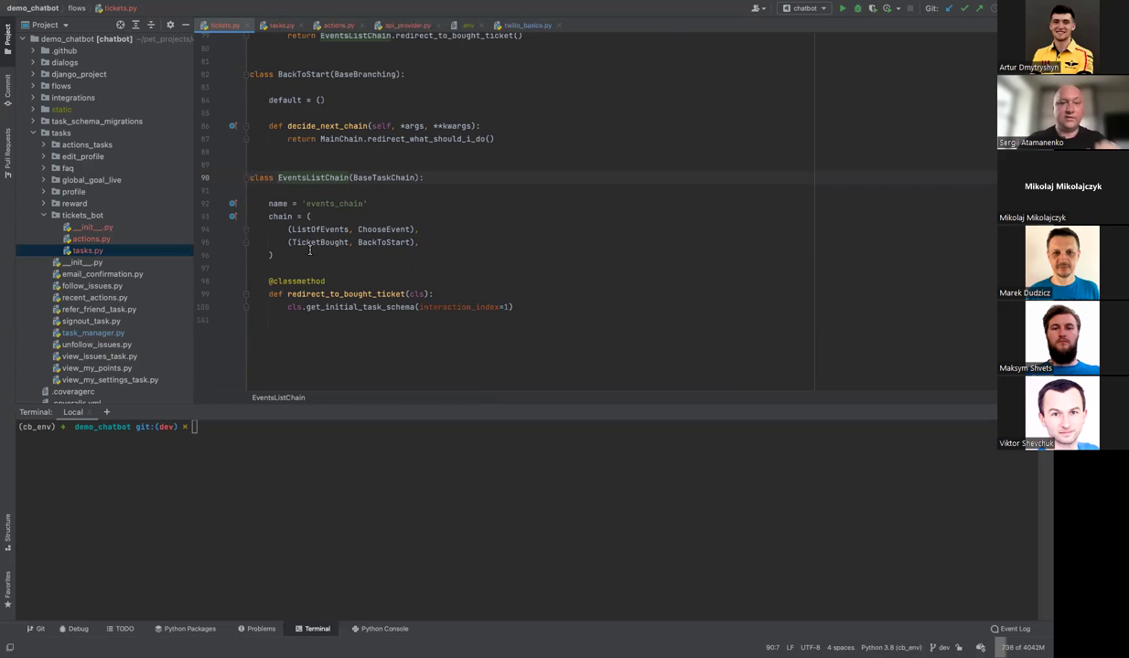
- Switch to the Dialog_diagram in Chrome and examine the list-of-events and ticket-bought blocks that EventsListChain implements
key(ctrl+Left)
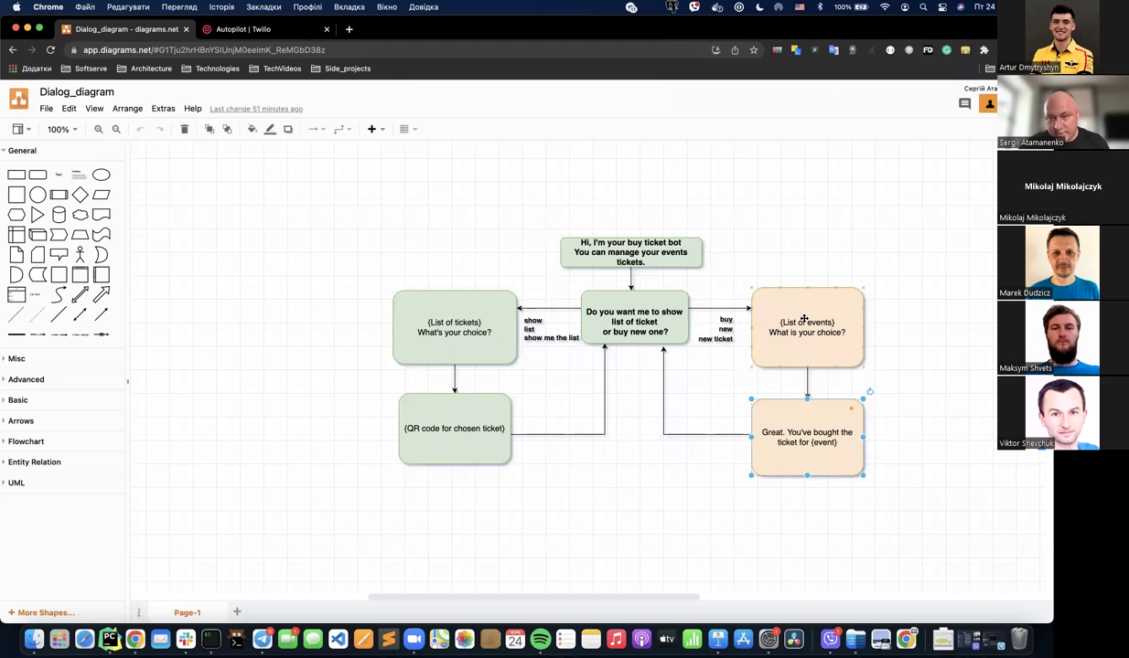
scroll(799, 461, left, 10)
scroll(799, 462, right, 5)
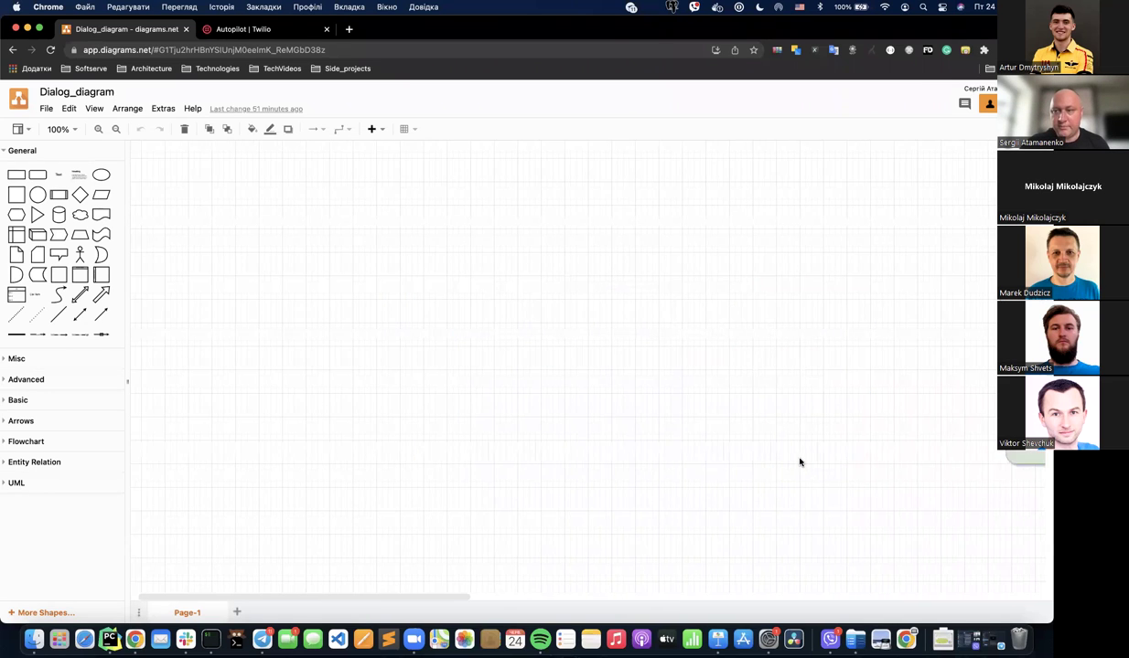
scroll(799, 462, left, 5)
scroll(799, 462, right, 3)
scroll(800, 462, right, 5)
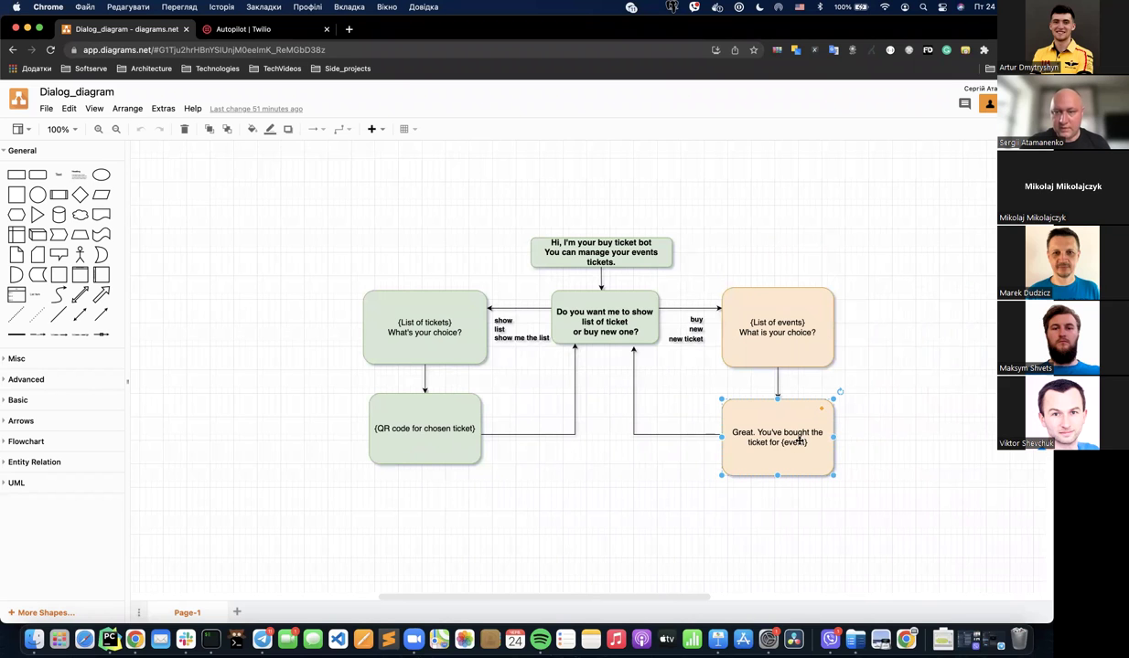
- Switch back to PyCharm and examine EventsListChain's pairs of ListOfEvents with ChooseEvent and TicketBought with BackToStart
key(ctrl+Right)
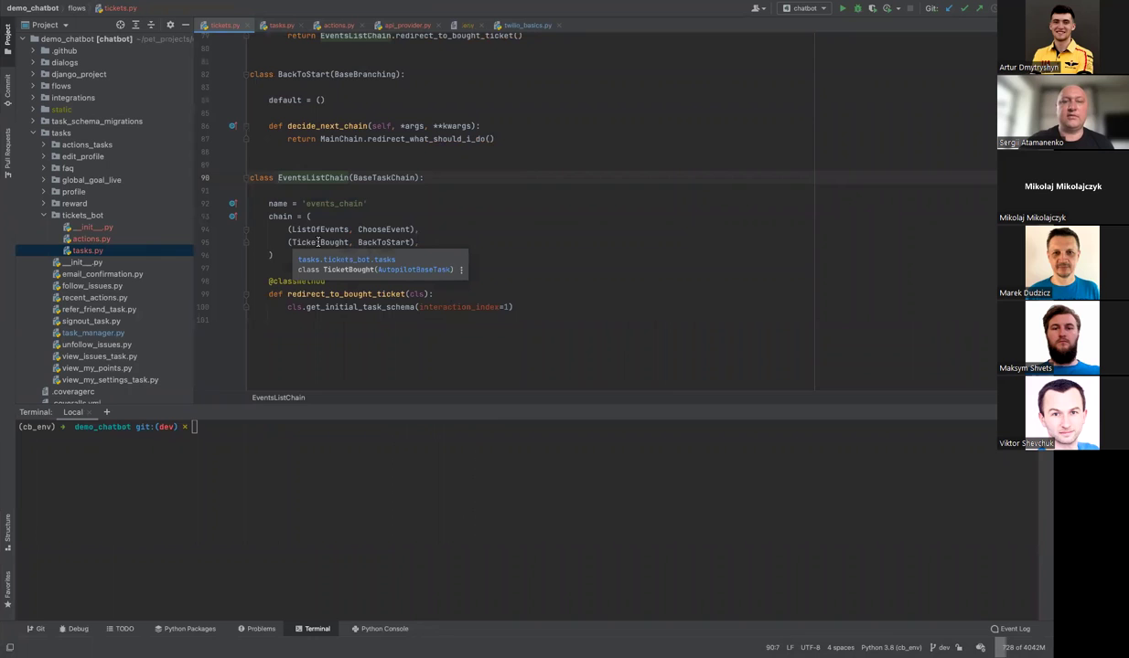
click(314, 230)
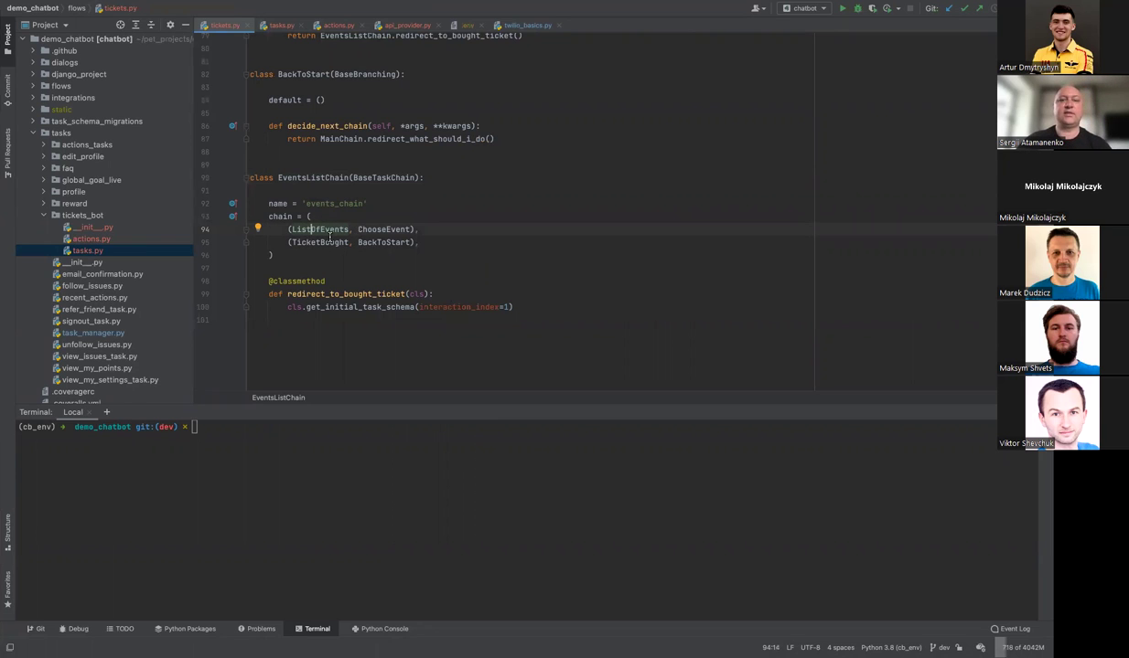
click(364, 230)
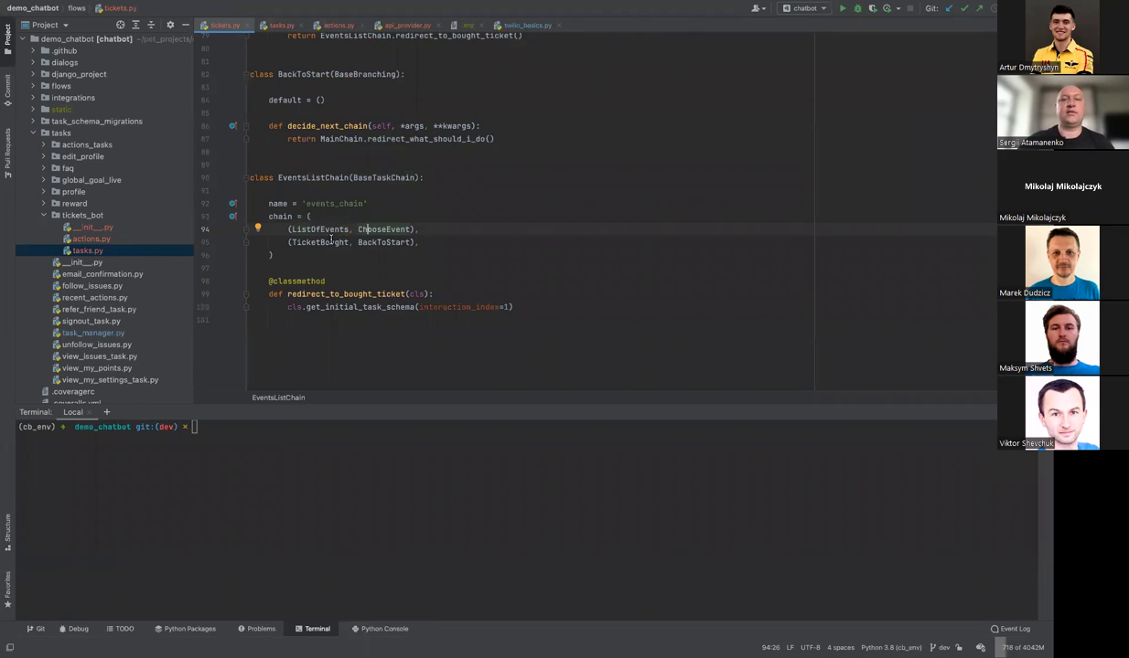
mouse_move(338, 241)
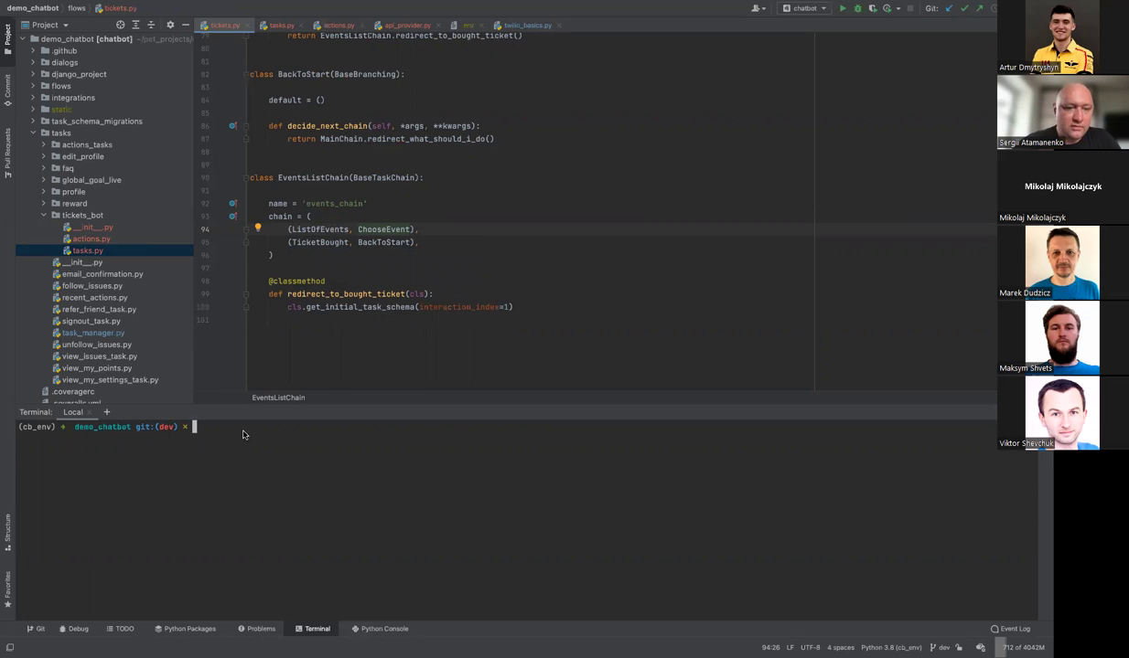
- Switch to the Twilio Autopilot page in Chrome, look at the pre-trained templates and return to the bot list
key(ctrl+Left)
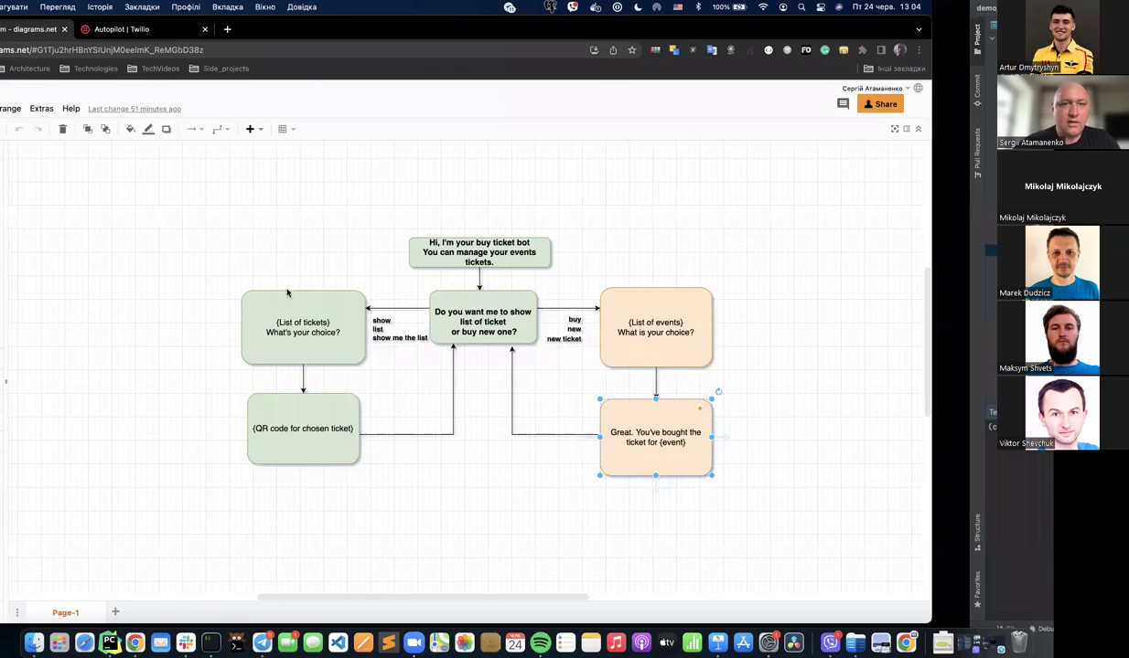
click(273, 33)
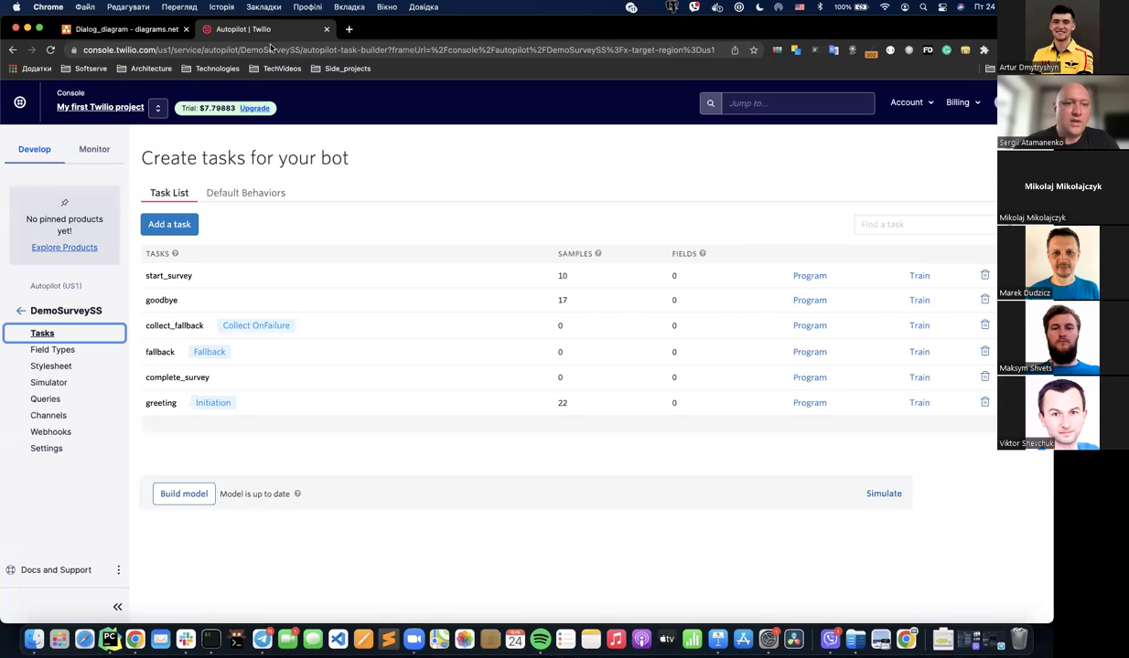
click(20, 311)
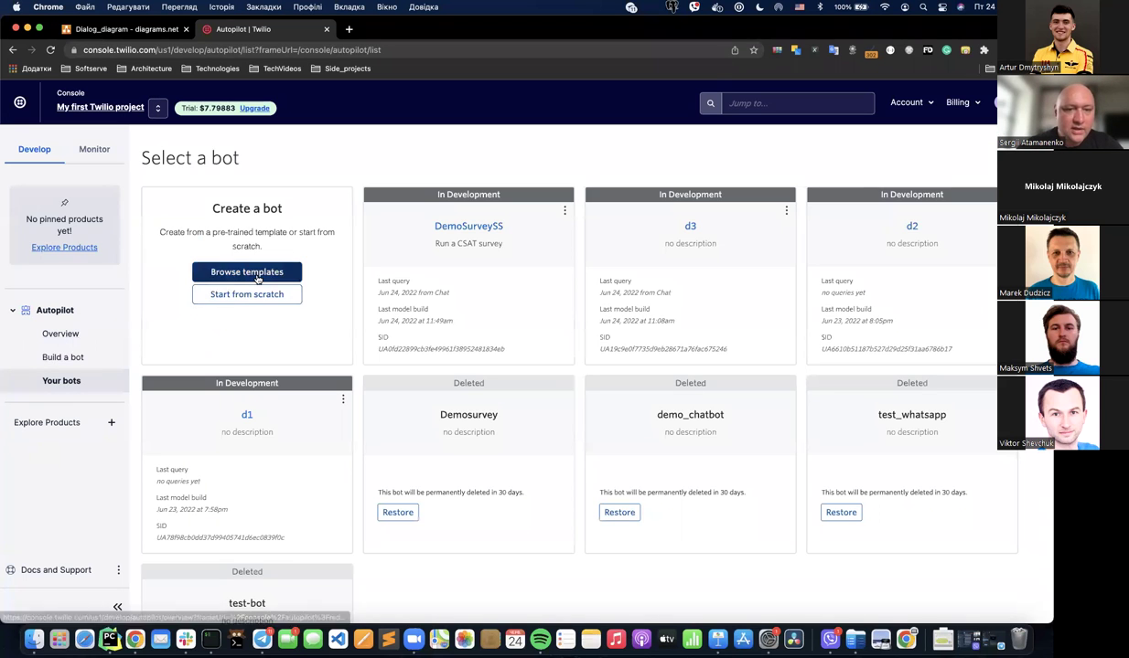
click(63, 358)
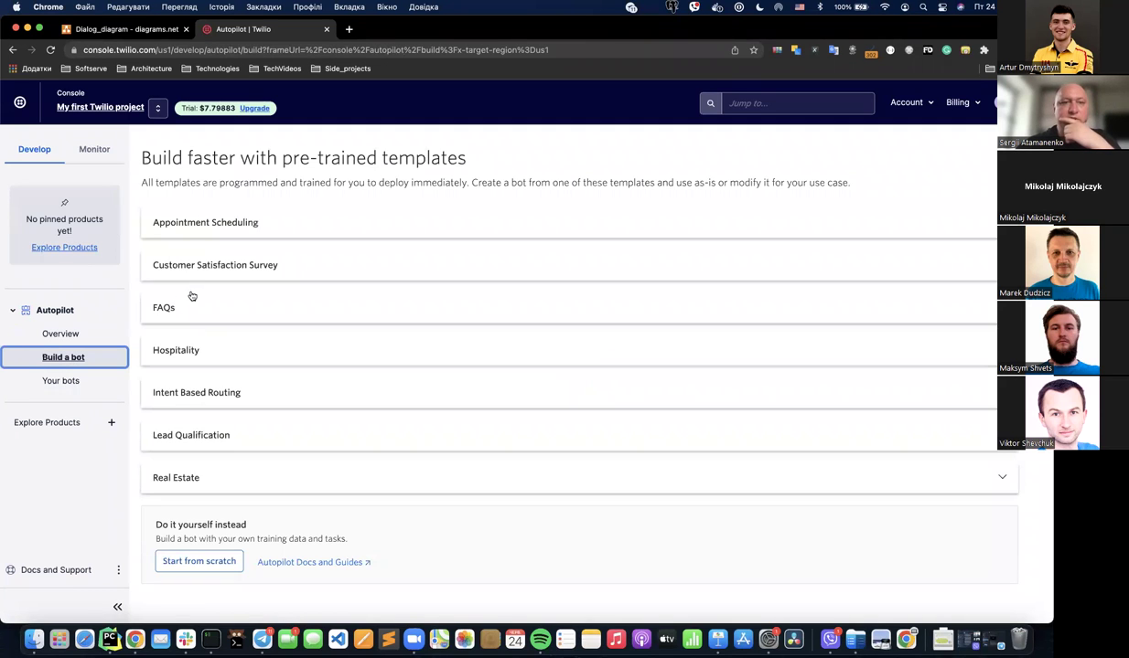
click(58, 381)
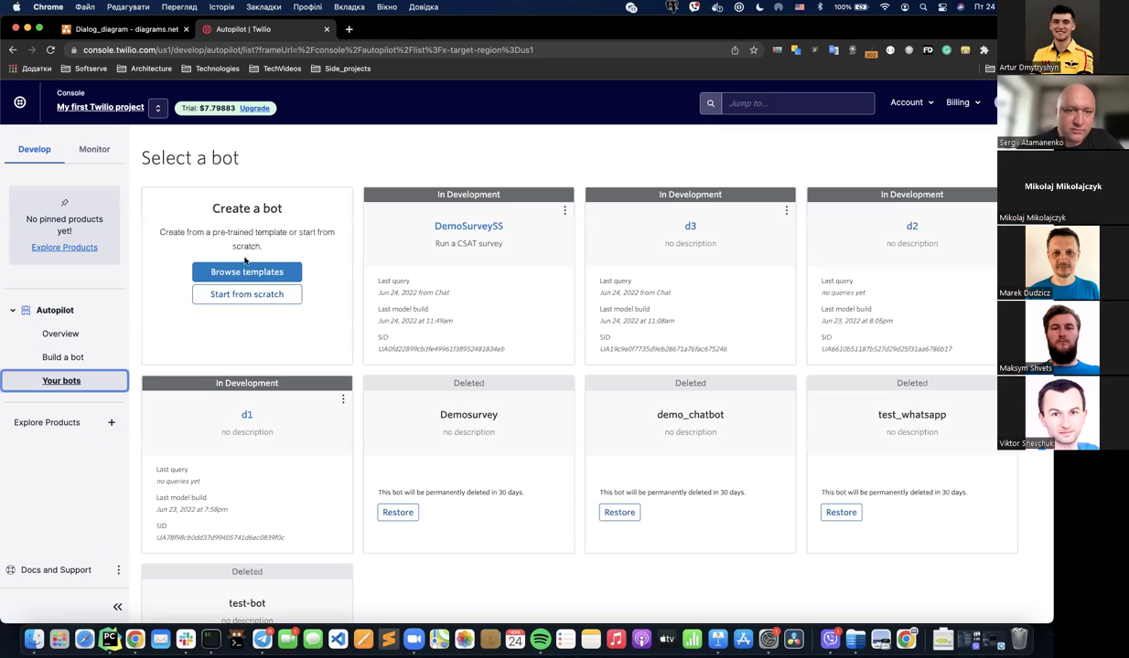
- Create a new Autopilot bot from scratch with the unique name demo_bot2
click(244, 295)
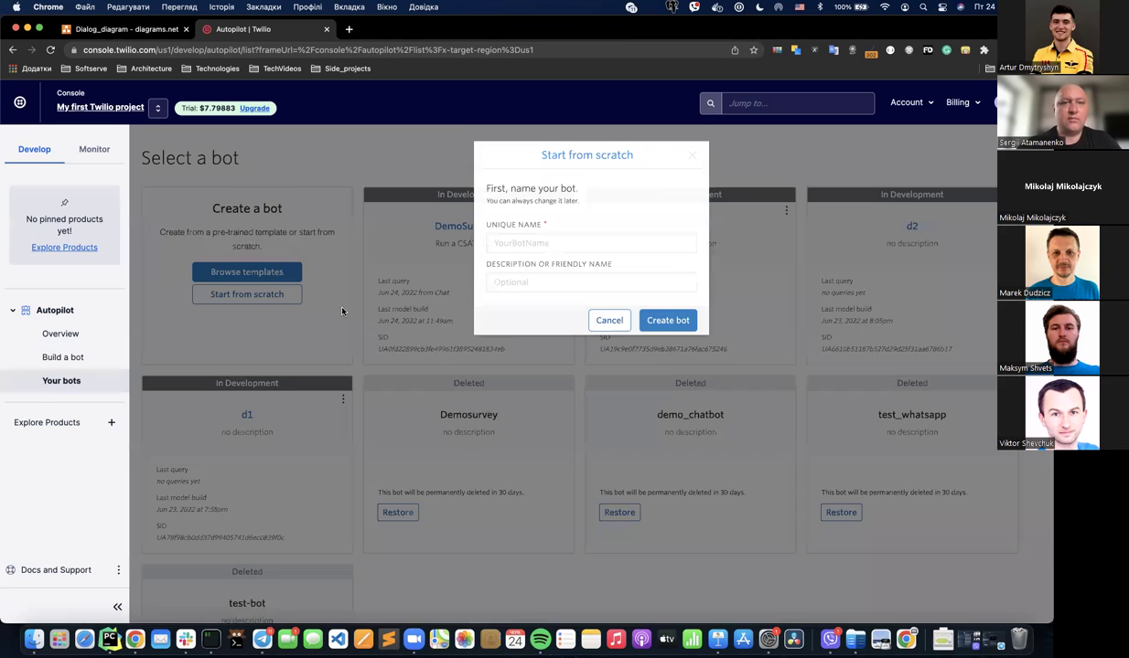
click(585, 249)
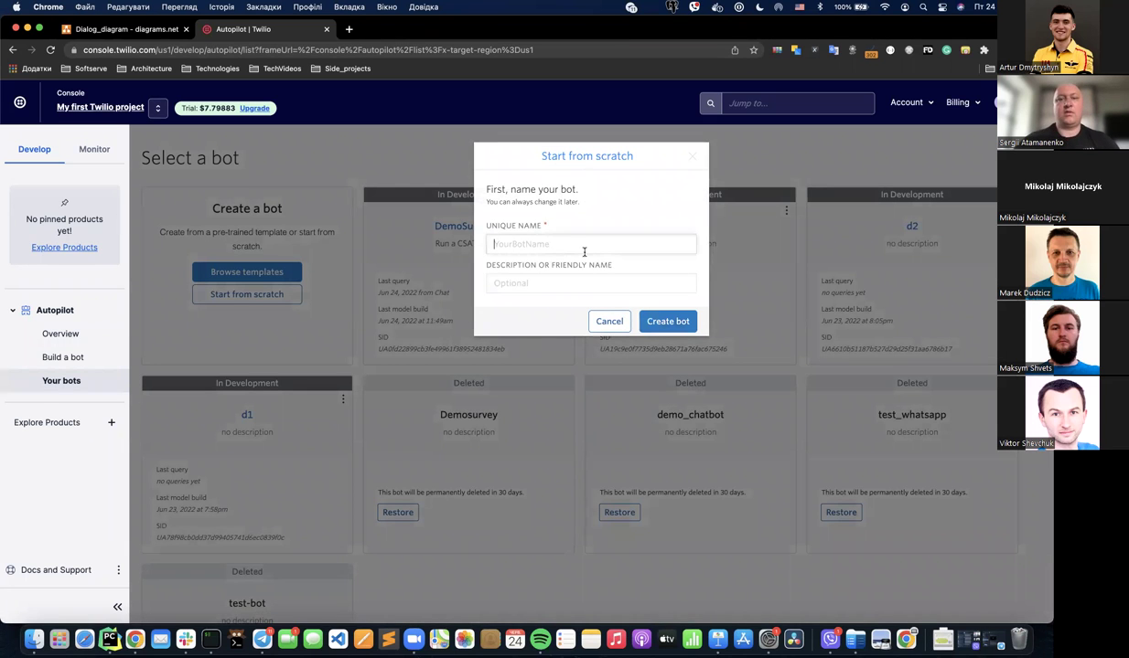
text(demo_bot2)
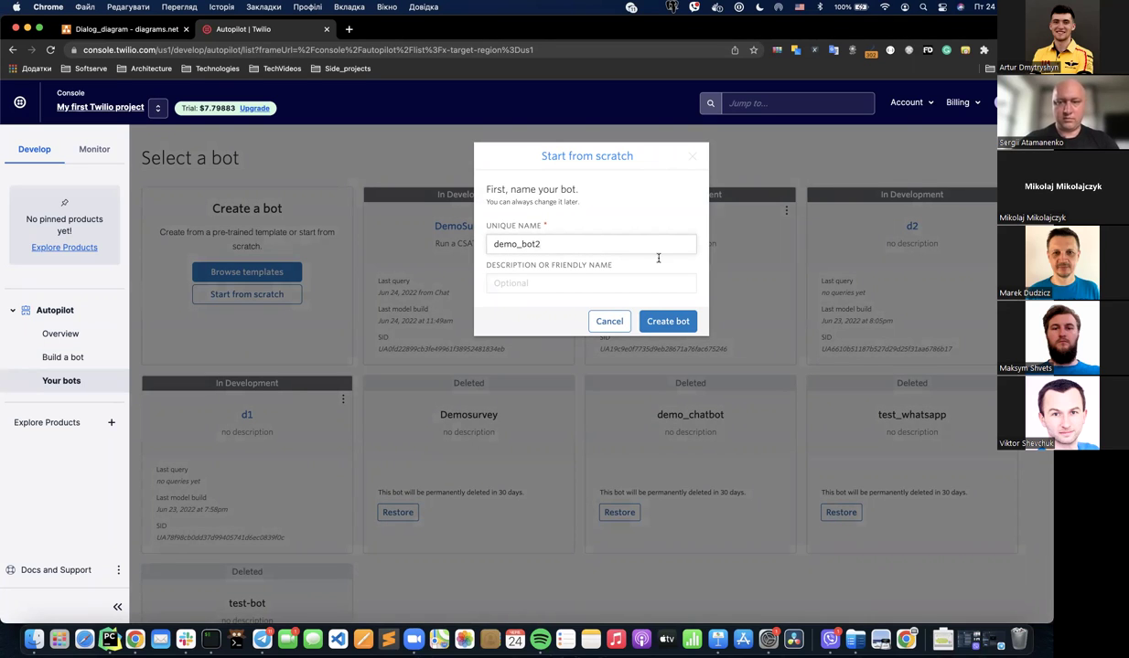
click(668, 319)
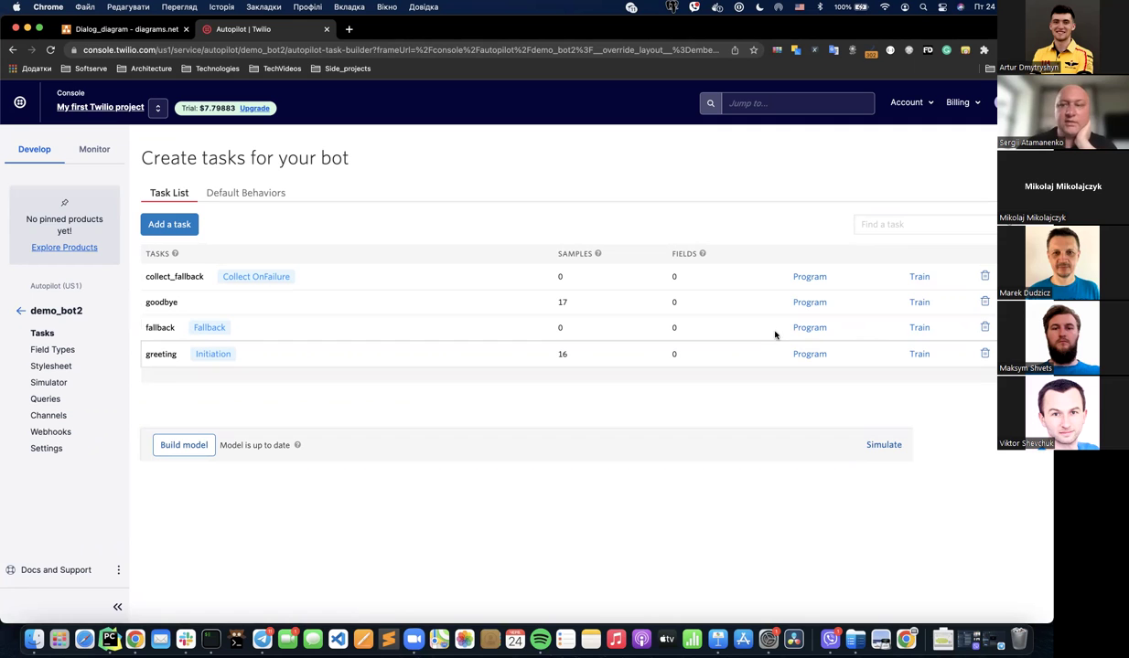
- Copy the Assistant SID from the settings of demo_bot2
key(ctrl+Right)
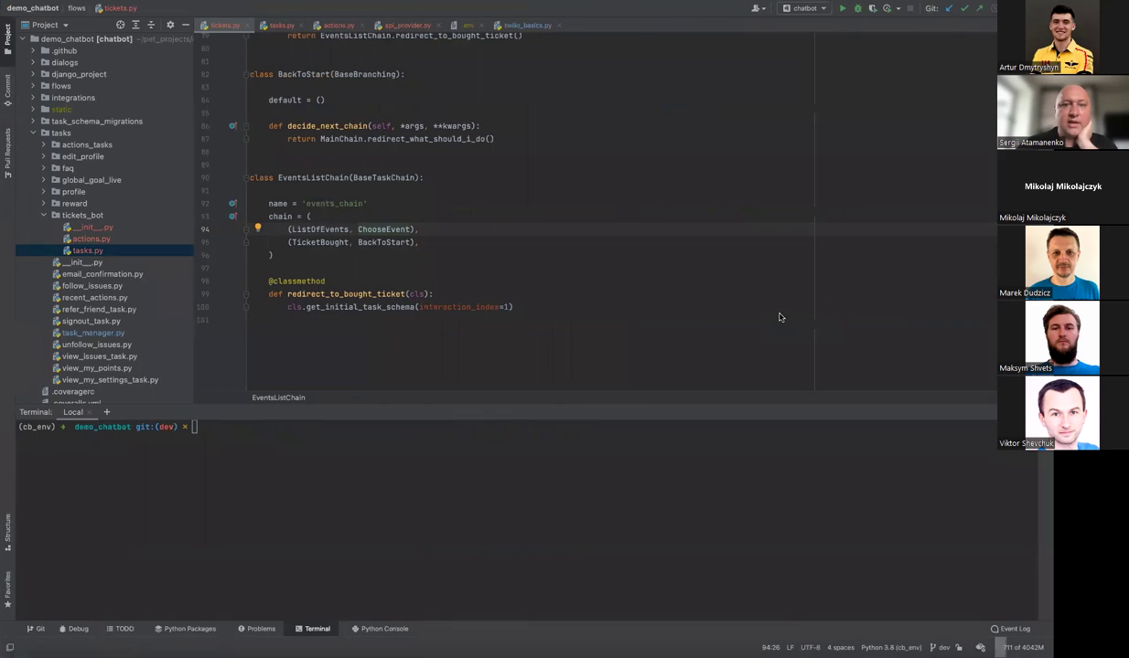
key(ctrl+Left)
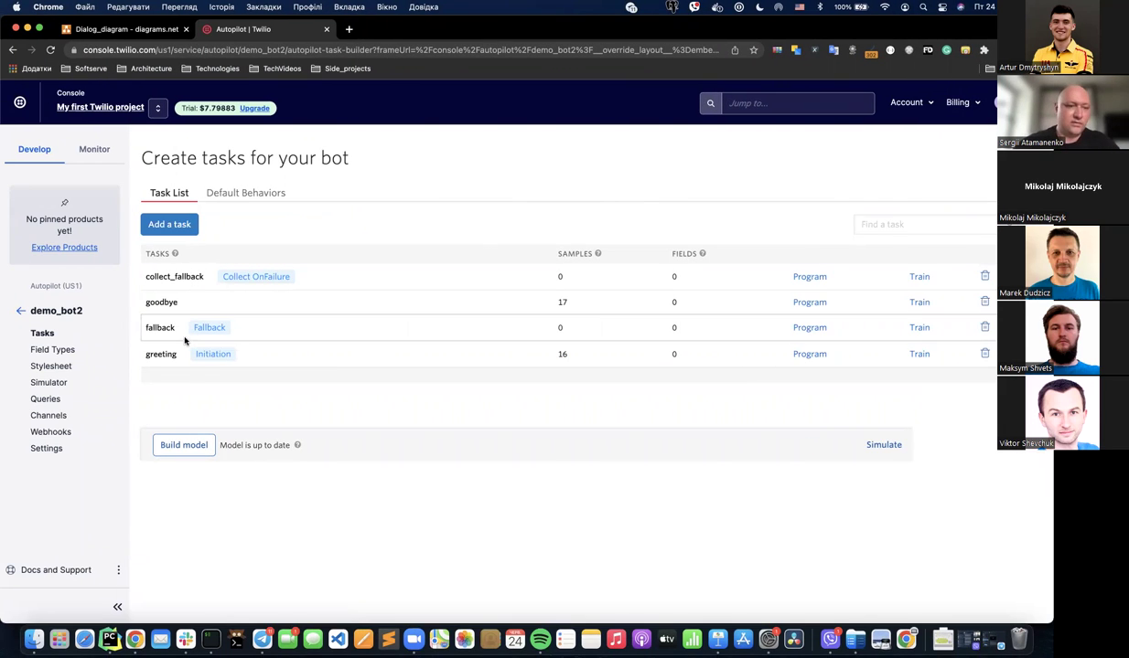
click(46, 449)
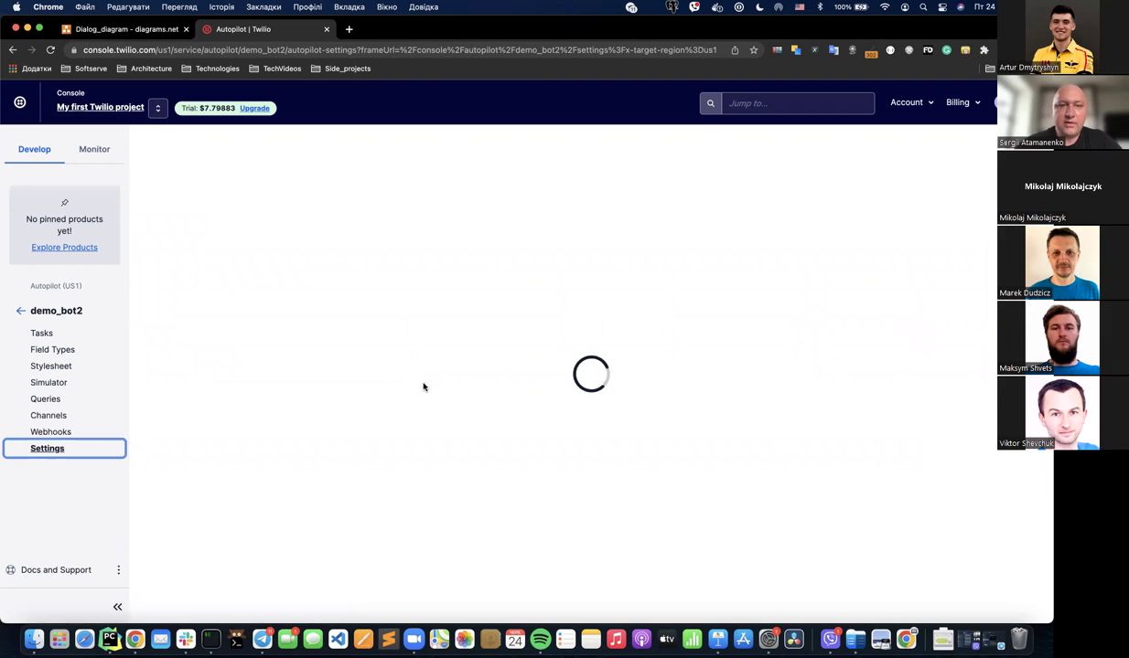
scroll(413, 280, down, 1)
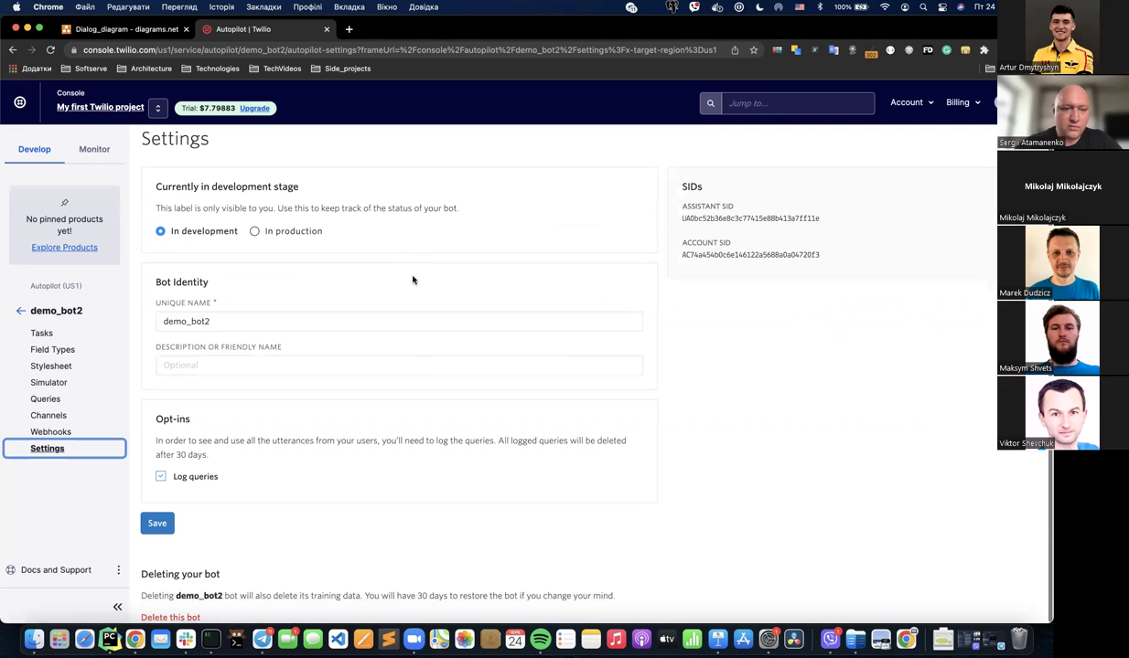
double_click(725, 218)
key(ctrl+c)
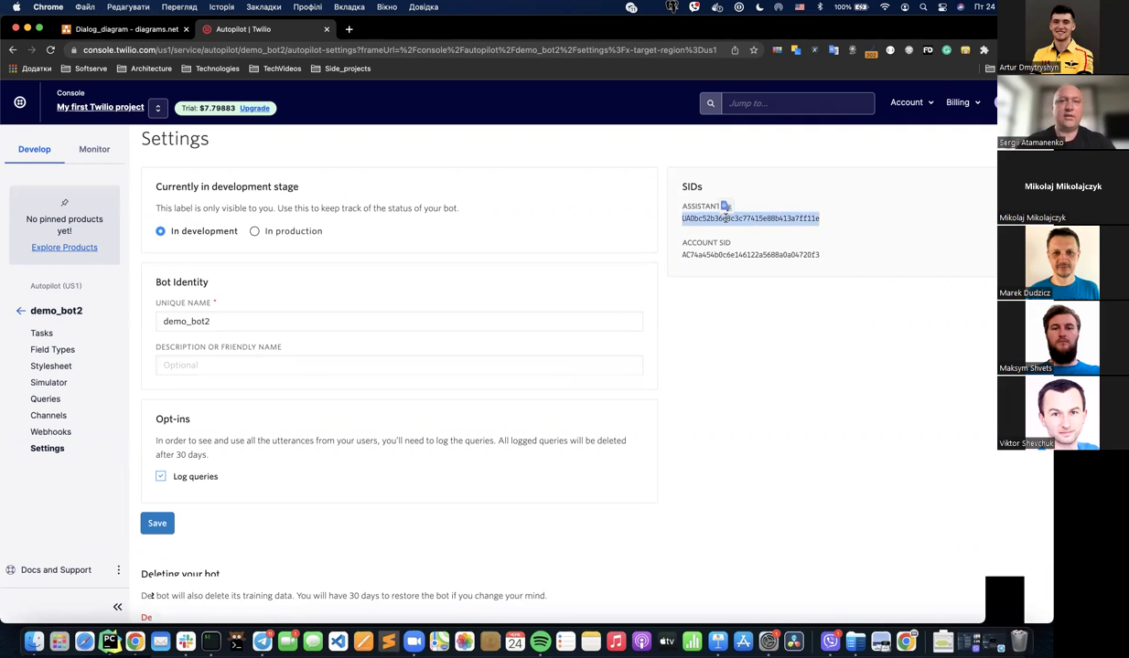
- Switch to PyCharm, open the .env file and replace the TWILIO_ASSISTANT_ID value with the copied Assistant SID
key(super+Tab)
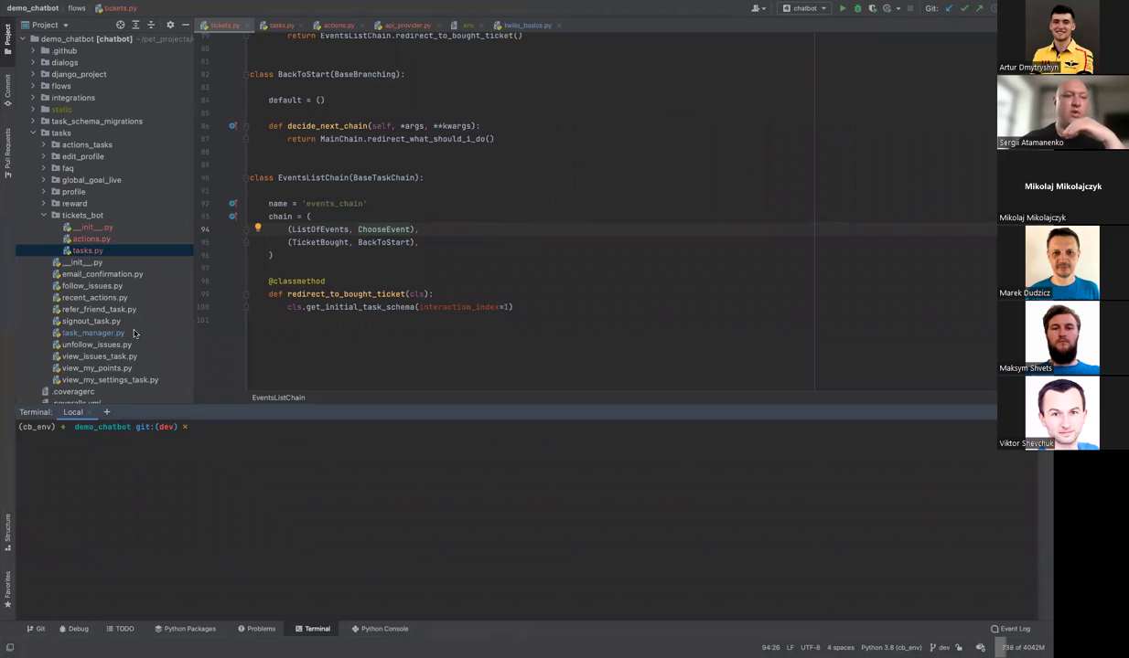
scroll(73, 268, down, 5)
double_click(62, 221)
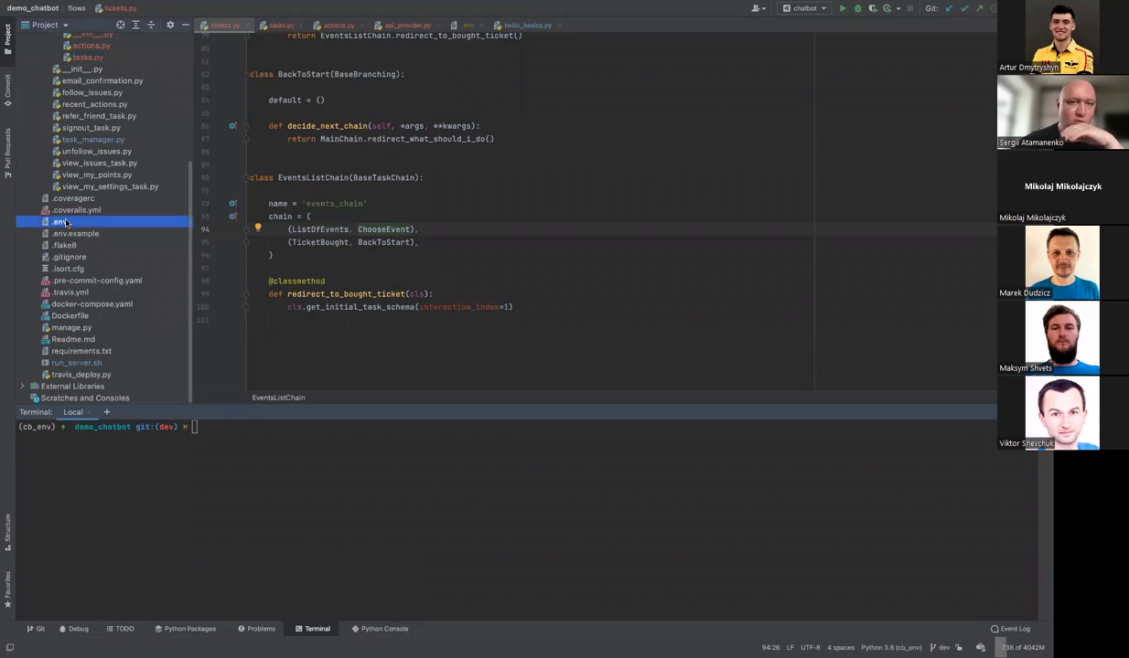
drag(343, 157, 506, 156)
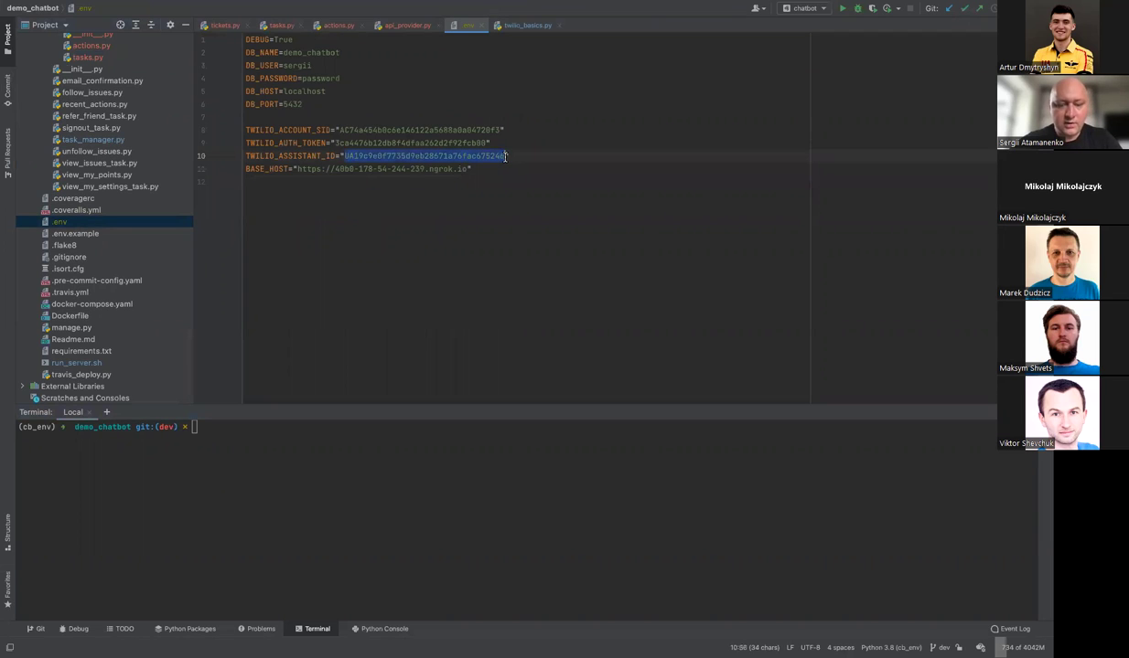
key(ctrl+v)
click(481, 197)
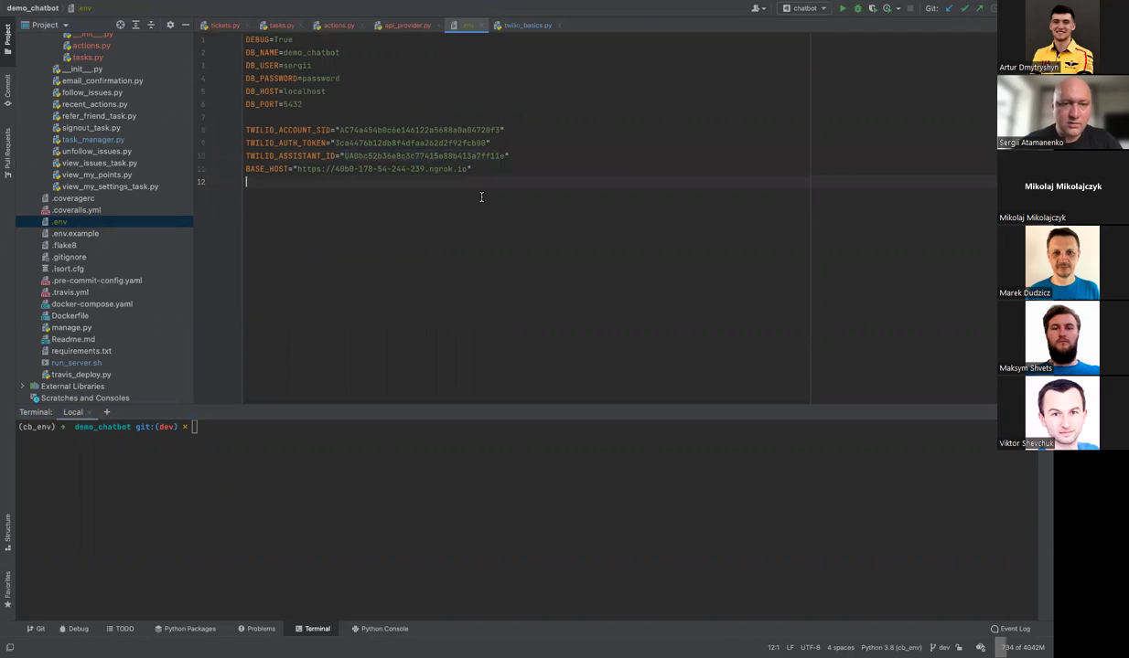
- Start the development server from the terminal with ./run_server.sh
key(alt+F12)
text(./run_server.sh)
key(Return)
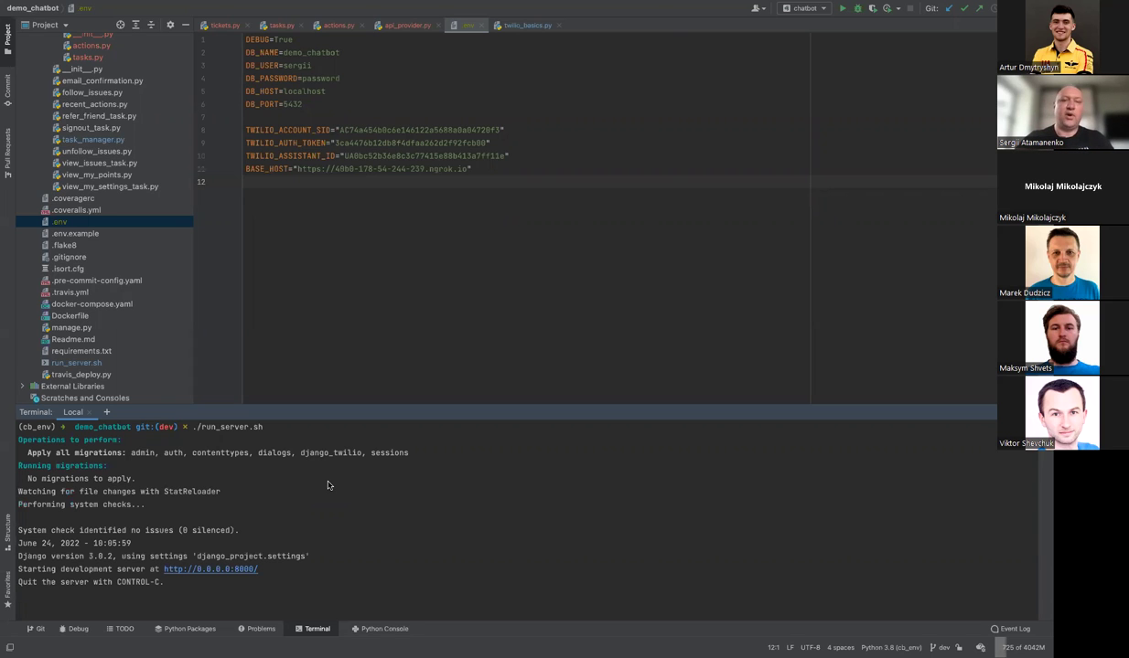
- Switch to the Twilio console in Chrome and look over demo_bot2's task list, its entry among the bots and its Simulator
key(ctrl+Left)
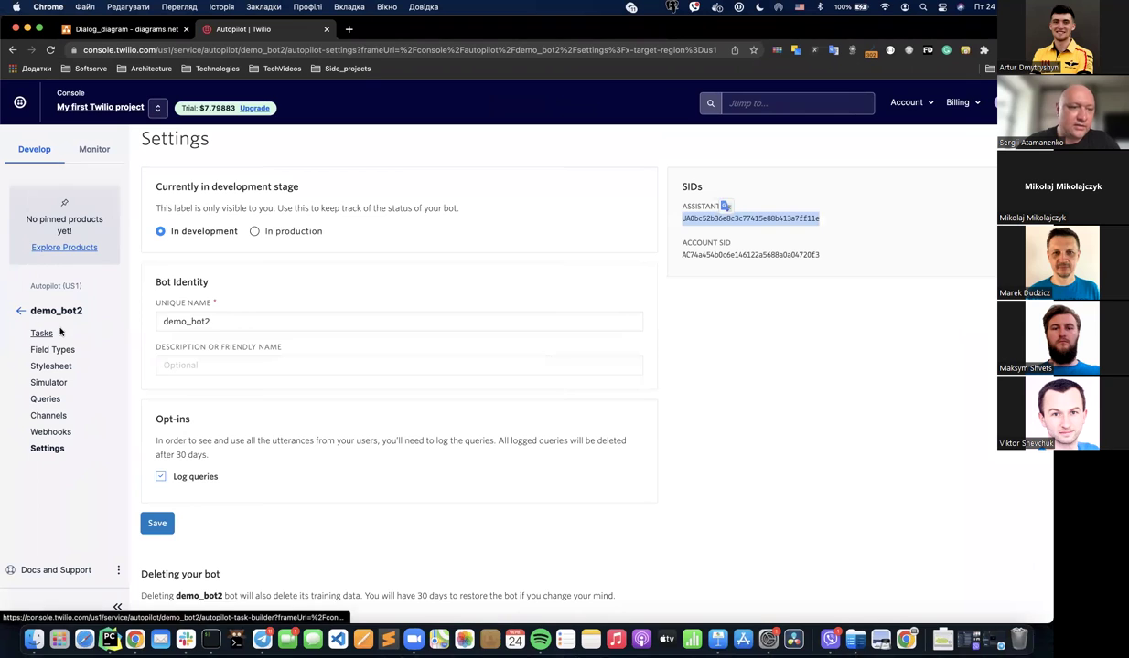
click(39, 334)
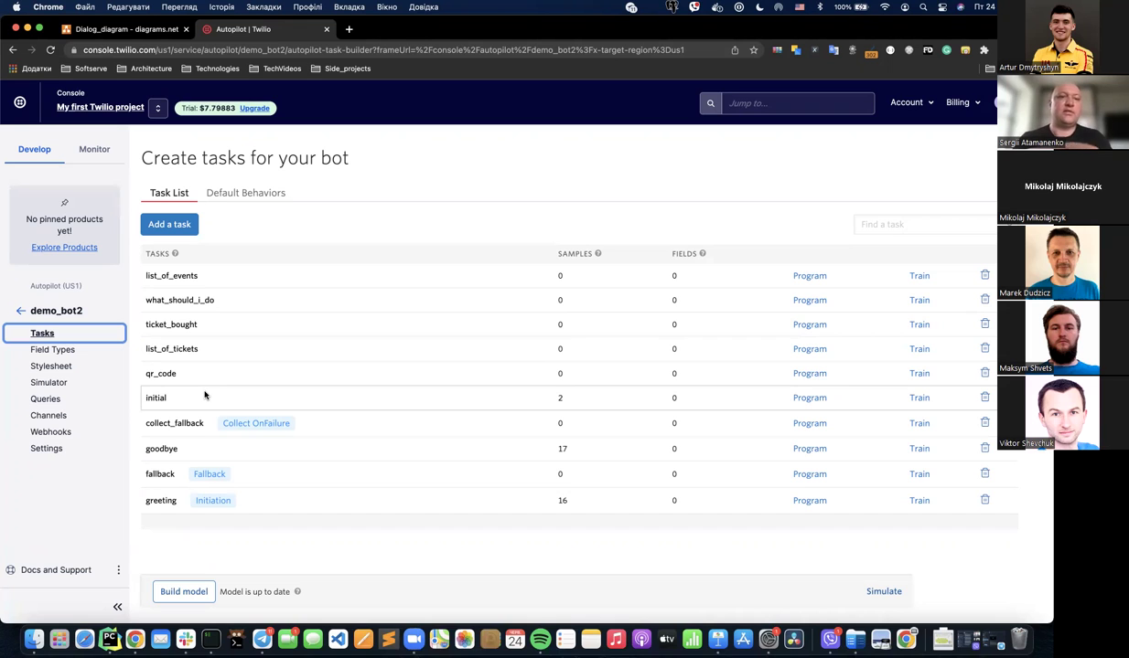
click(19, 310)
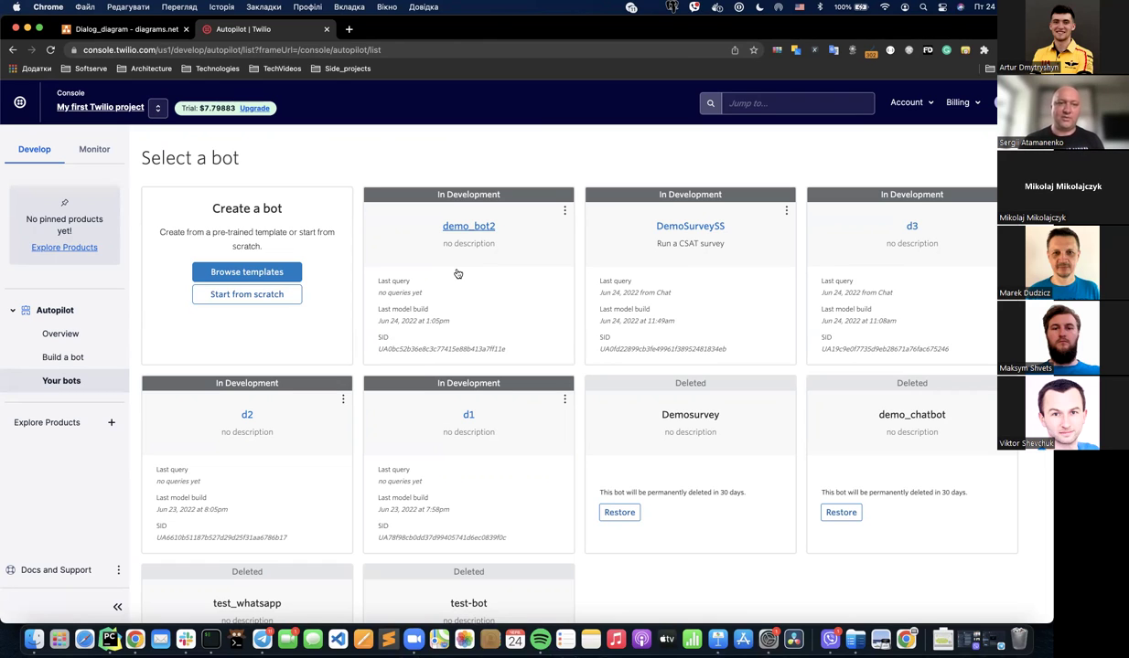
click(62, 335)
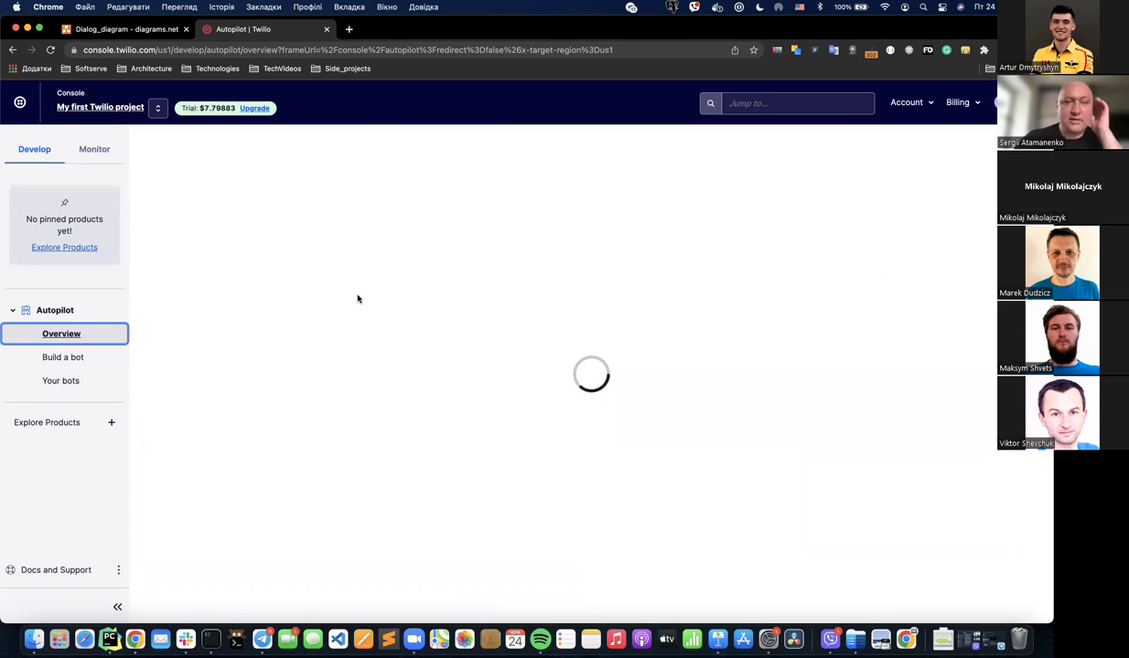
click(62, 380)
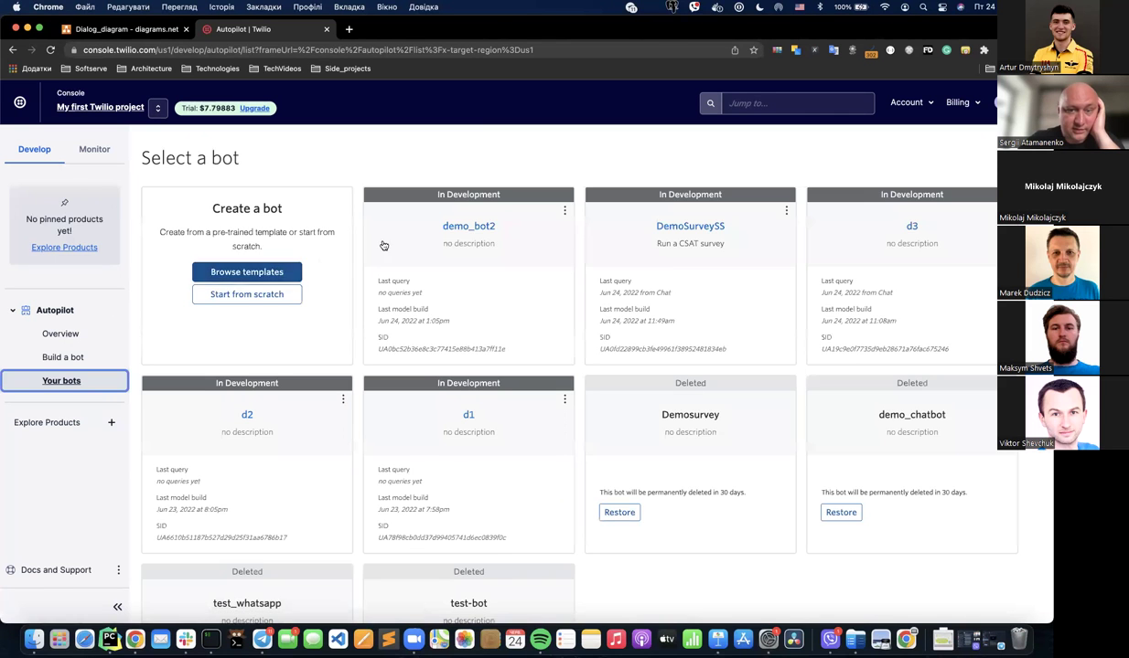
click(487, 226)
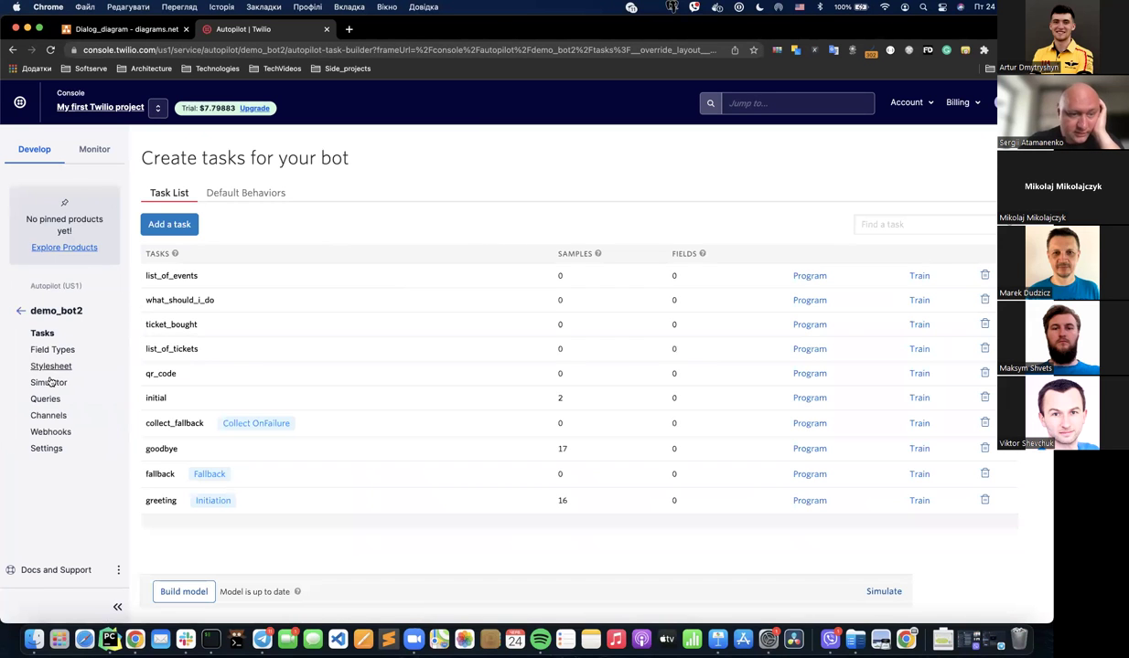
click(51, 382)
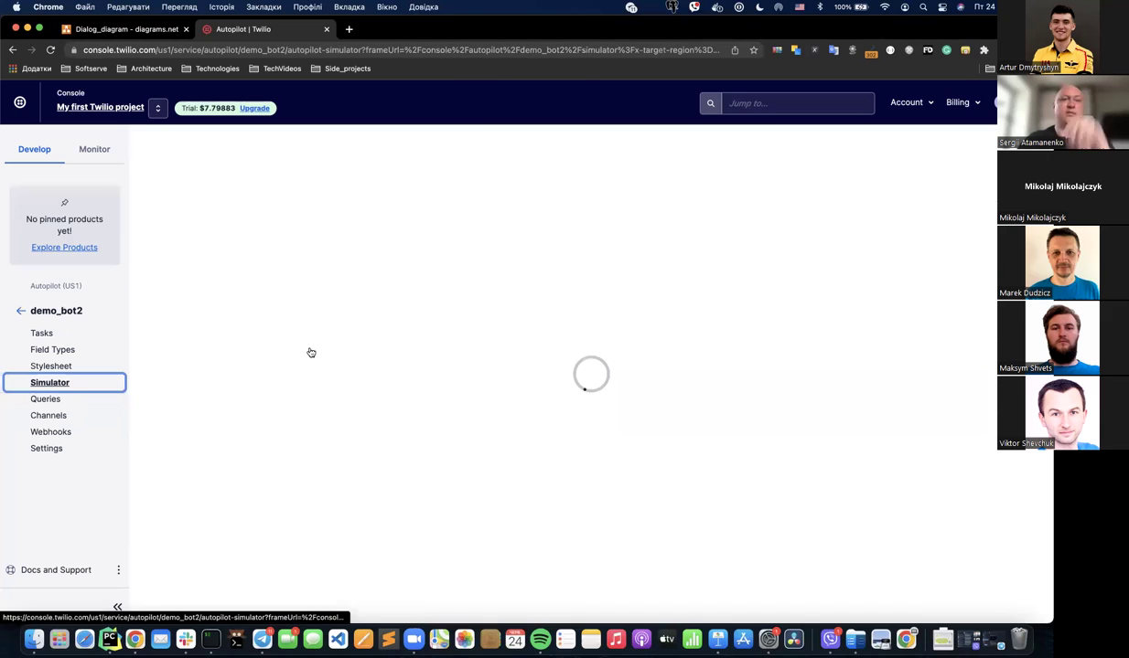
- Open the training samples of demo_bot2's greeting task and delete all of them, from "whatsup" through "good morning"
click(42, 335)
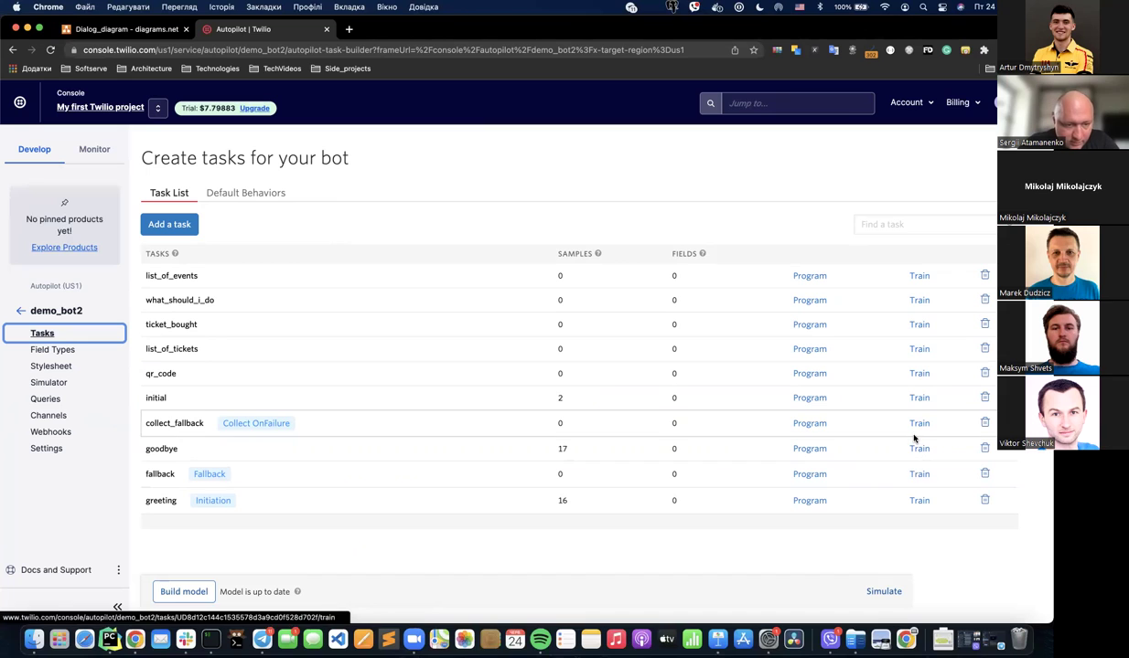
click(912, 500)
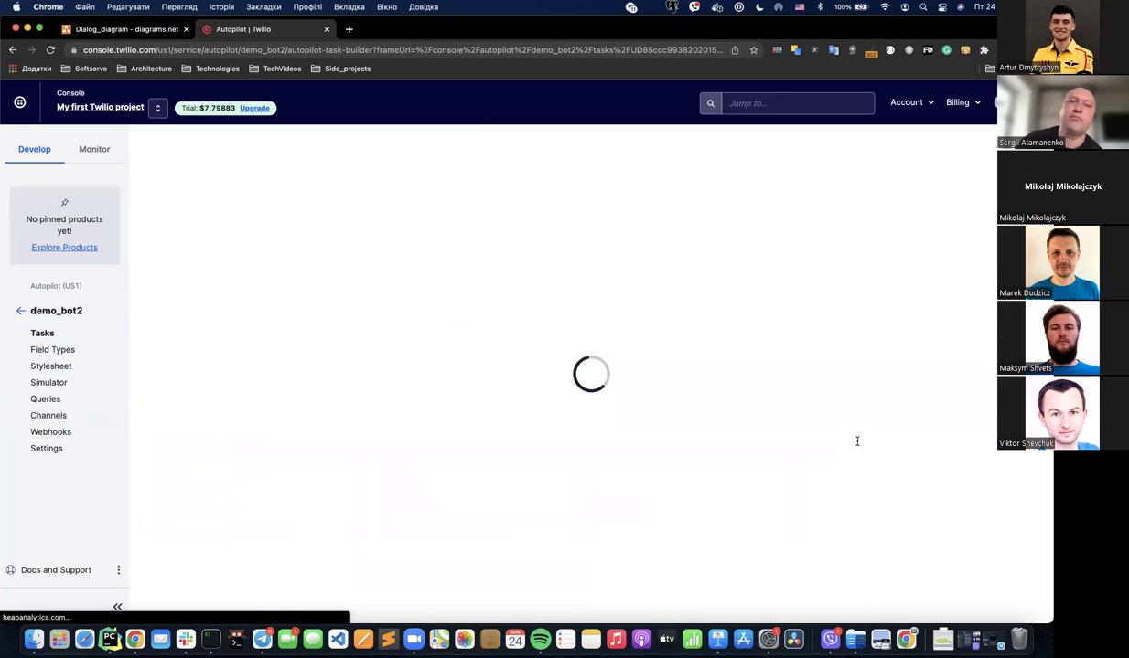
scroll(857, 442, down, 4)
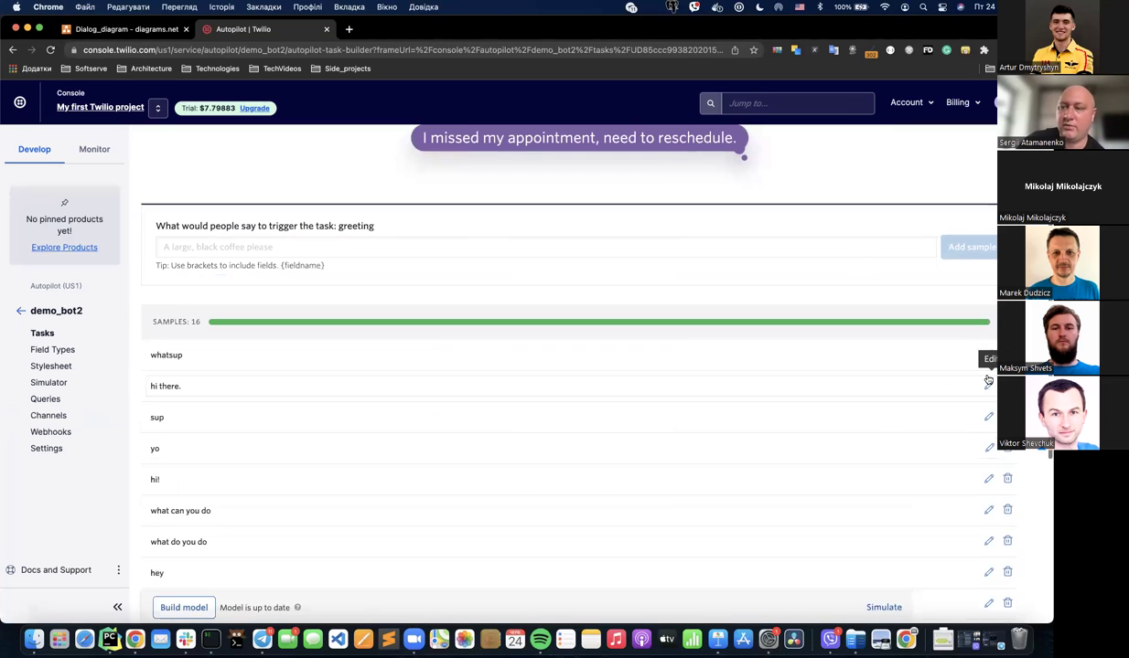
scroll(567, 466, down, 1)
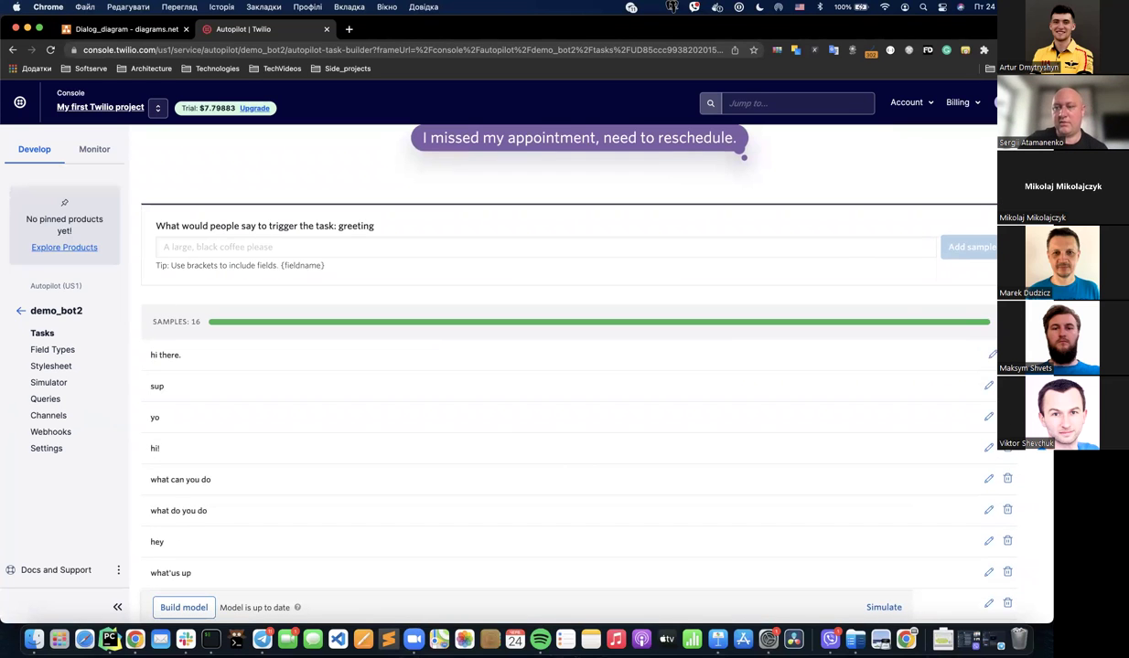
scroll(157, 575, down, 4)
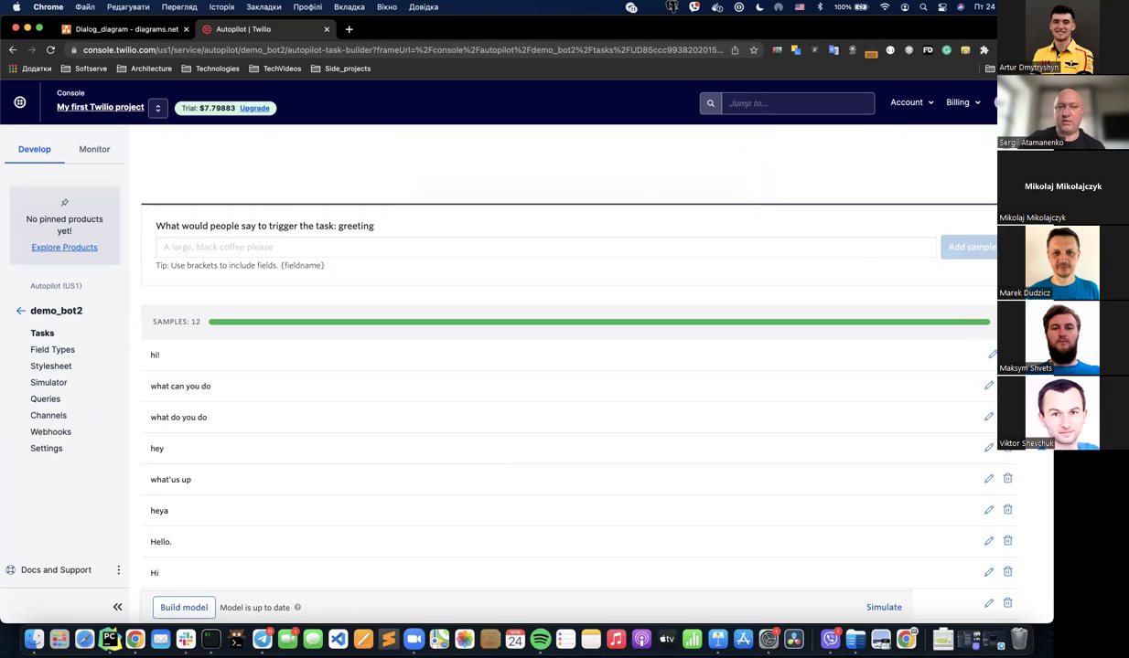
scroll(567, 457, down, 4)
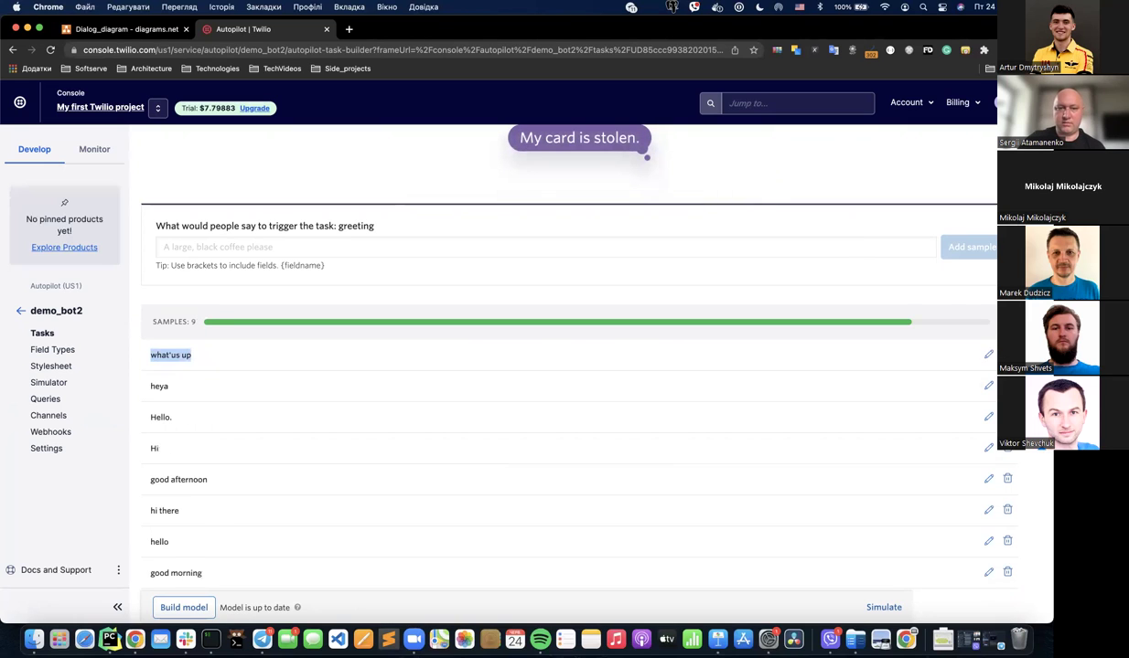
key(Delete)
key(Delete)
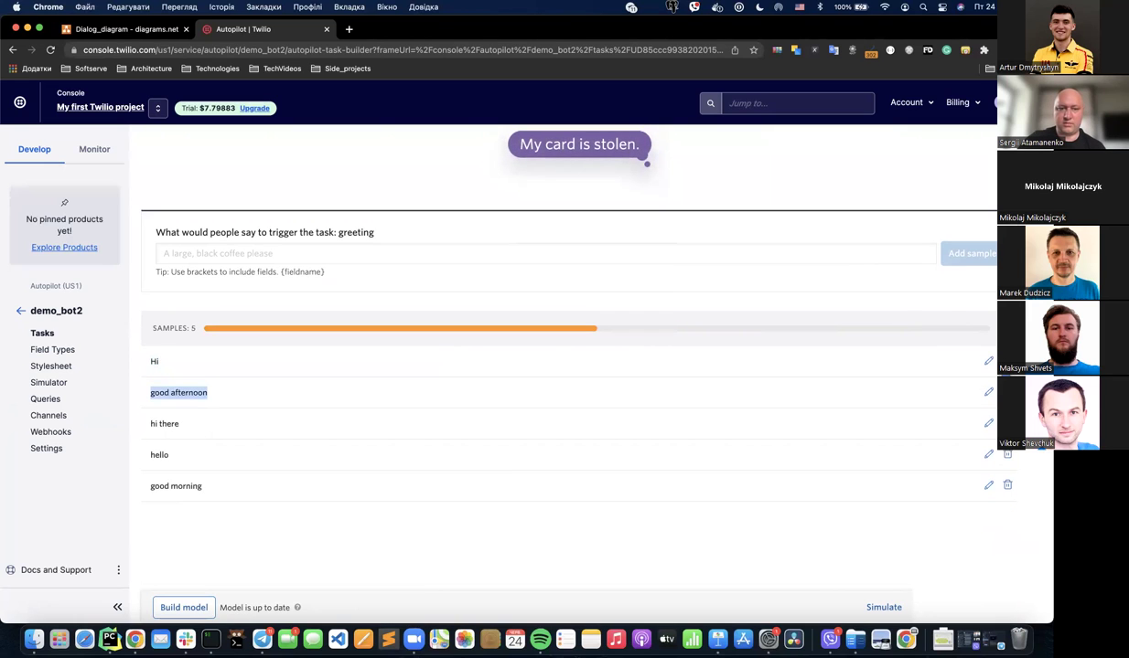
key(Delete)
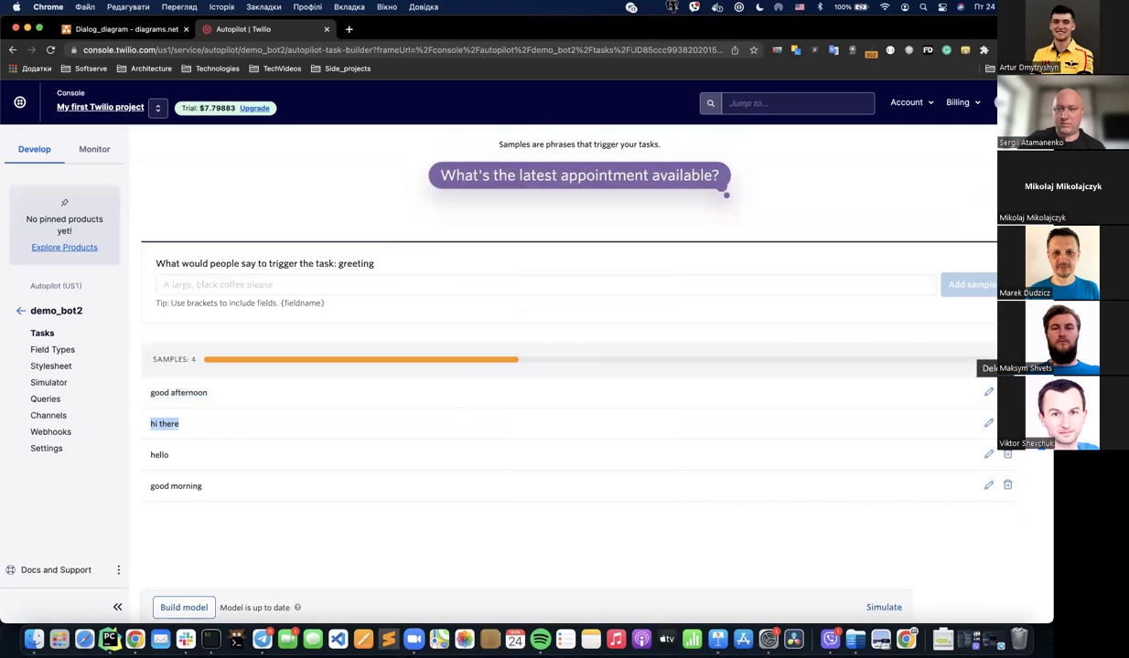
key(Delete)
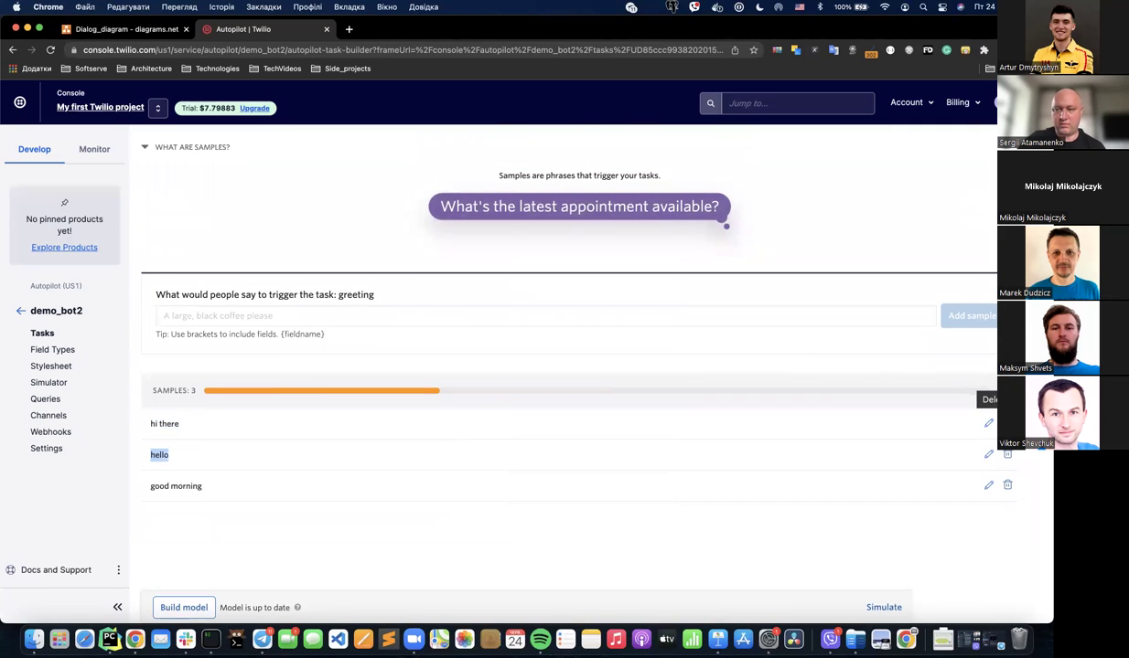
click(1011, 453)
click(1008, 456)
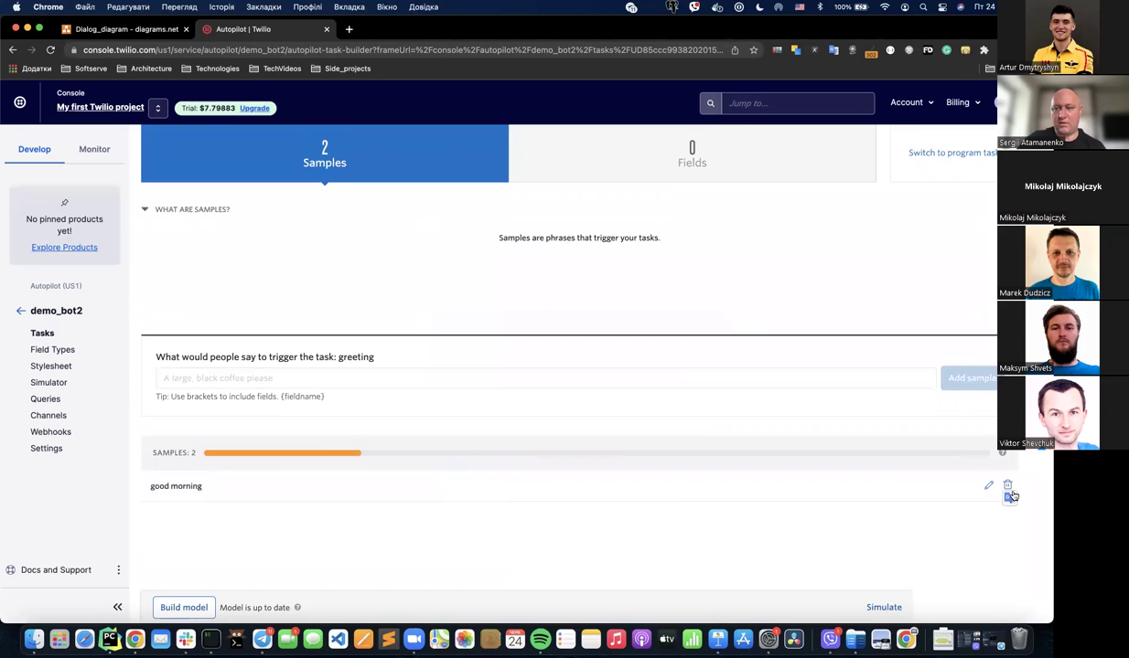
click(1009, 487)
- Test demo_bot2 in the Simulator by sending the message "hi"
click(38, 383)
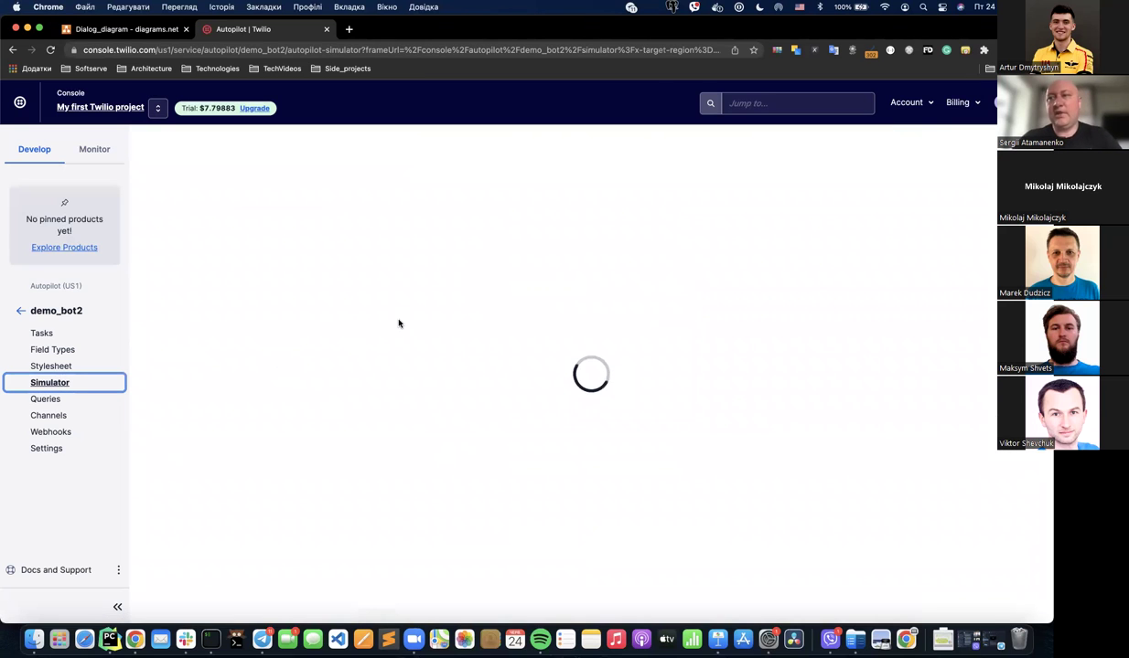
click(245, 498)
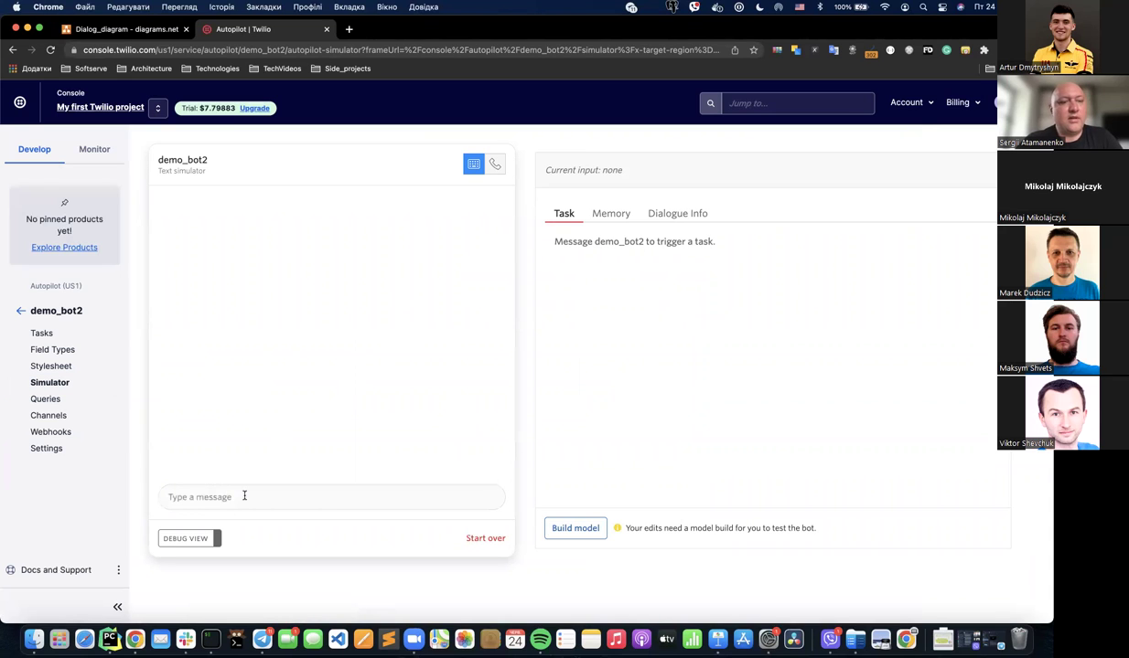
click(244, 495)
text(H)
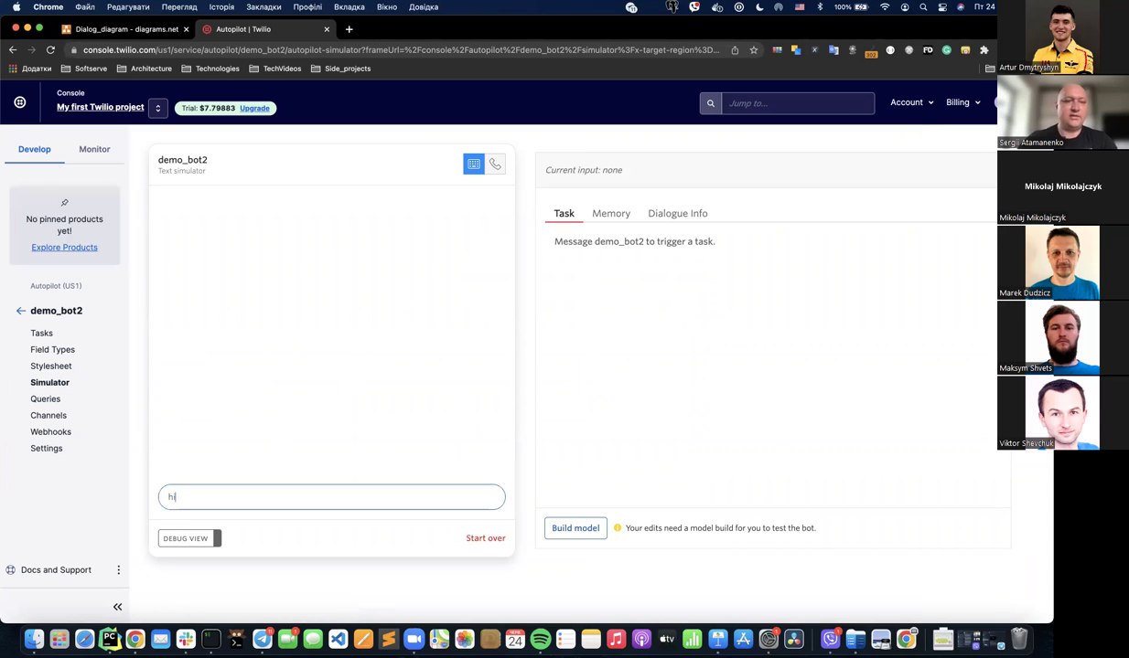
text(i)
key(Return)
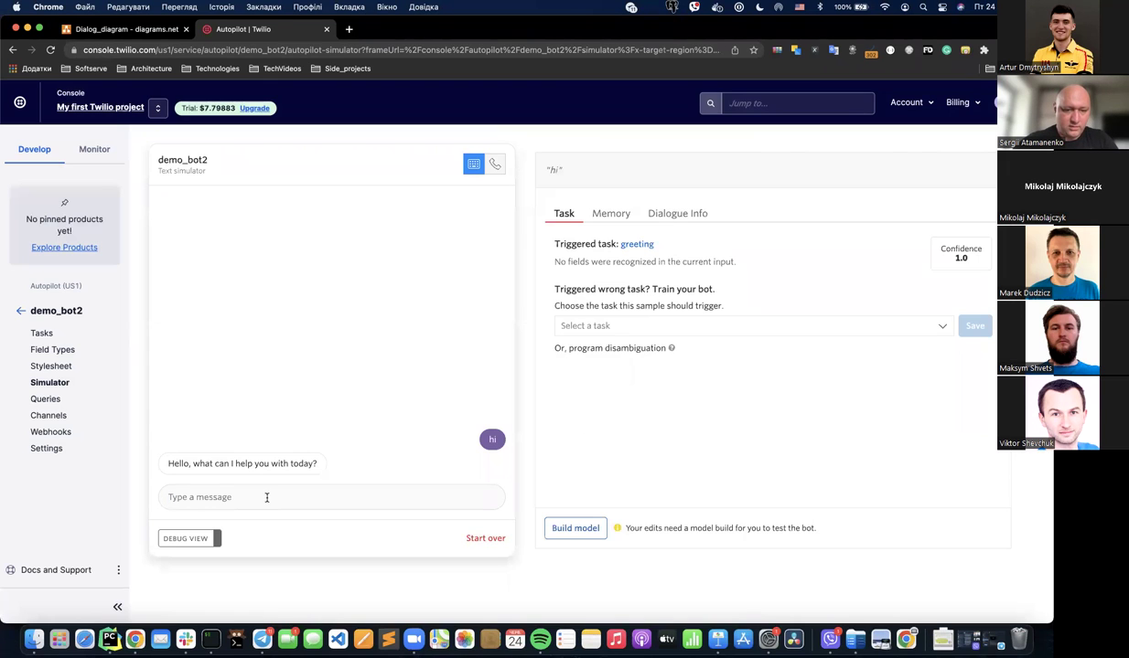
- In demo_bot2's task list, try to delete the goodbye task, and delete the greeting task
click(42, 333)
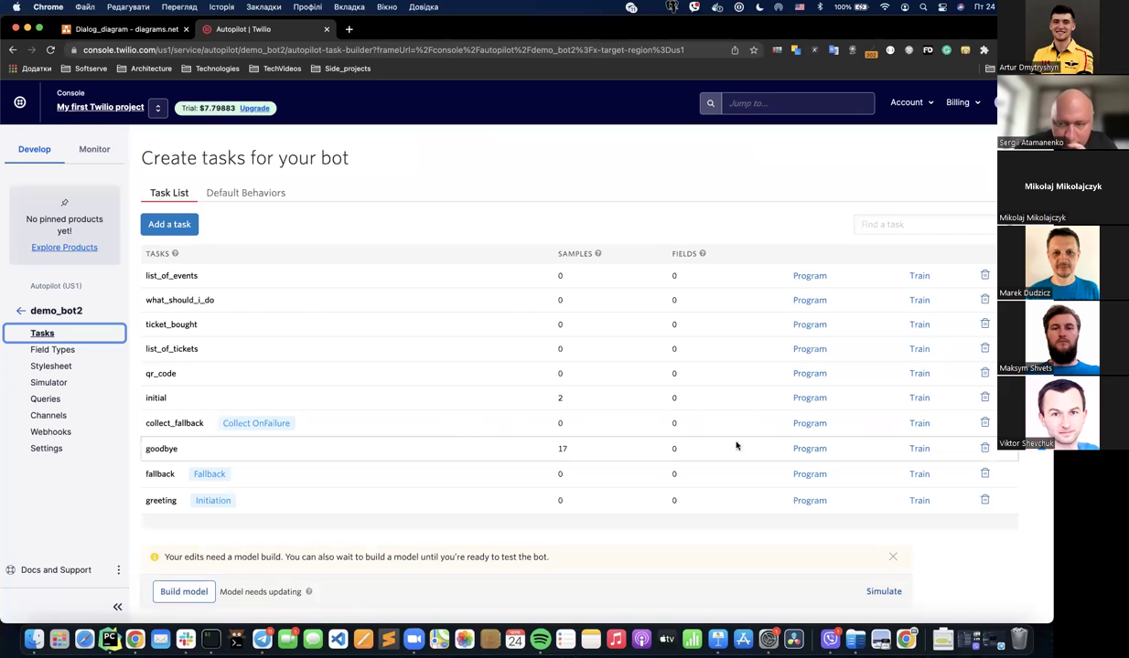
click(985, 449)
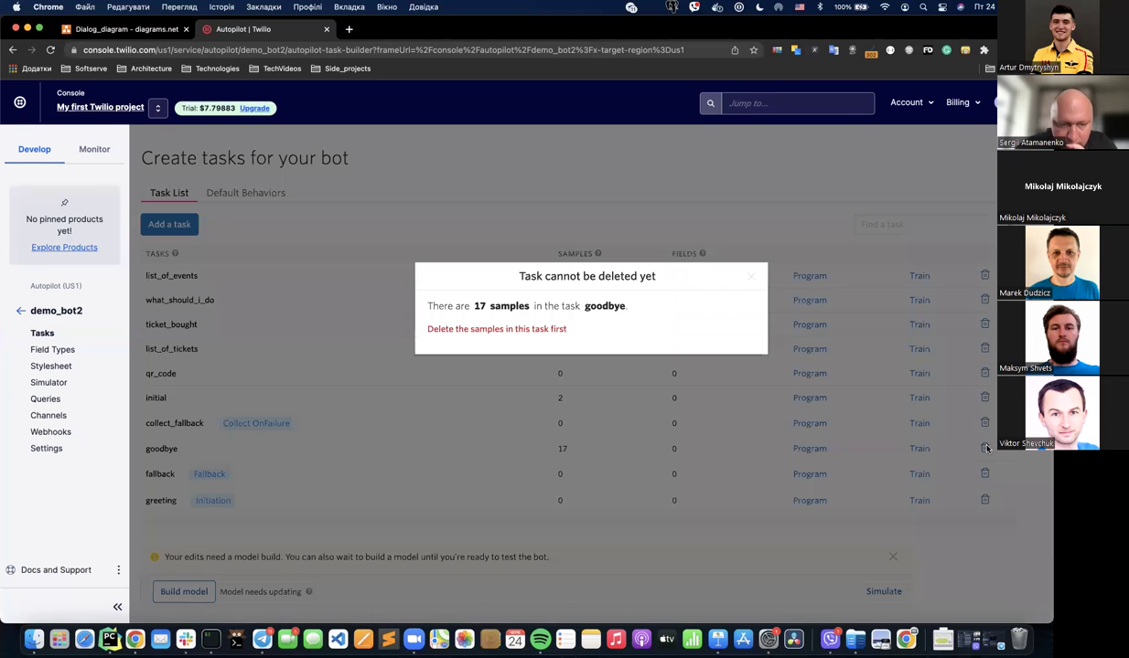
click(752, 281)
click(984, 501)
click(693, 363)
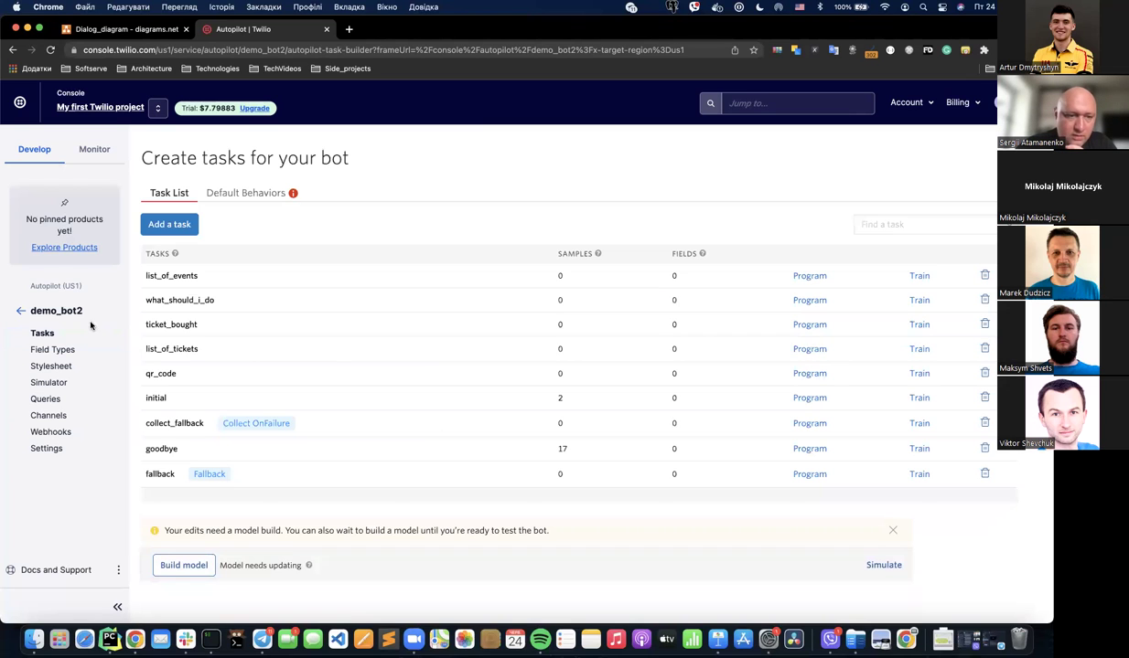
- Return to the Simulator, start the conversation over and send the message "hi"
click(50, 382)
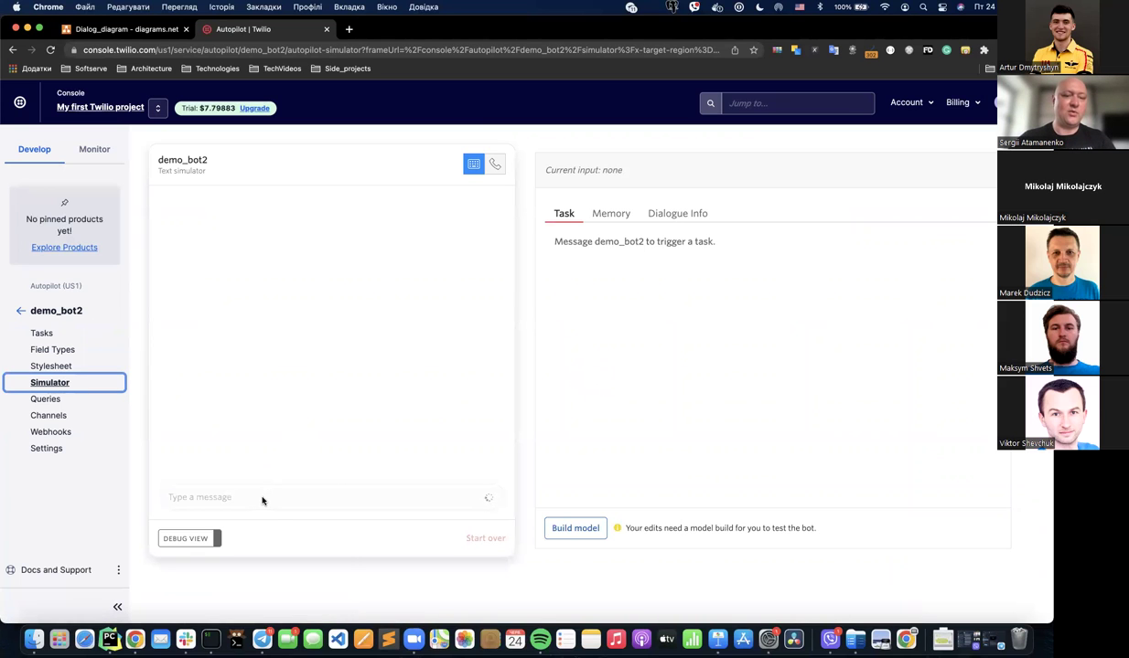
click(258, 499)
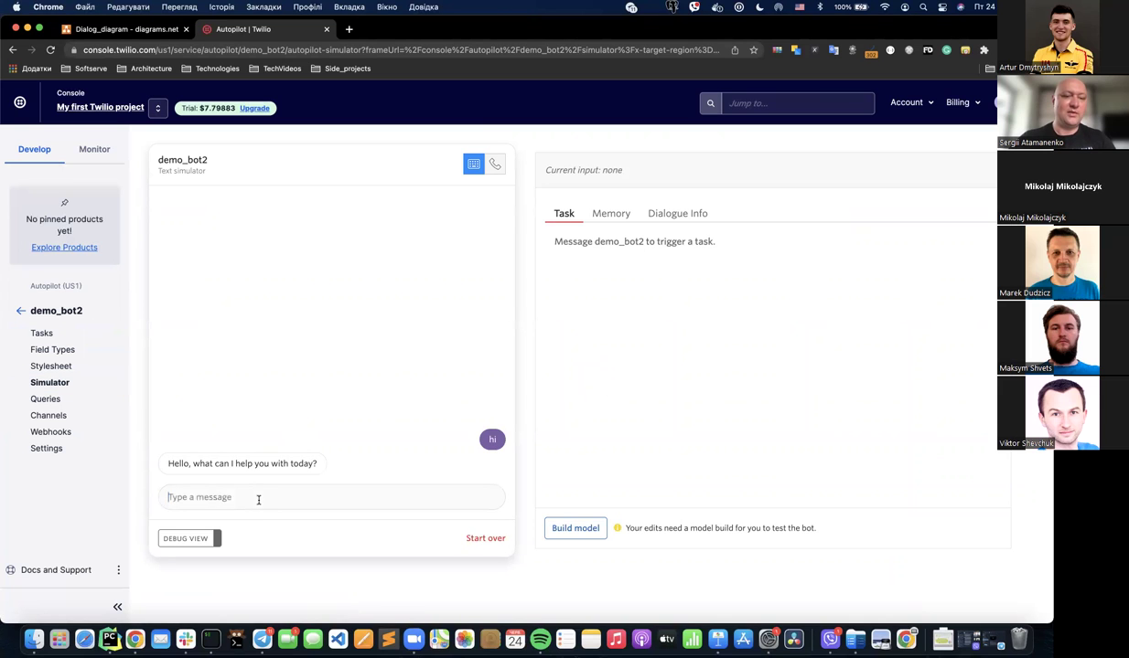
click(481, 538)
click(712, 237)
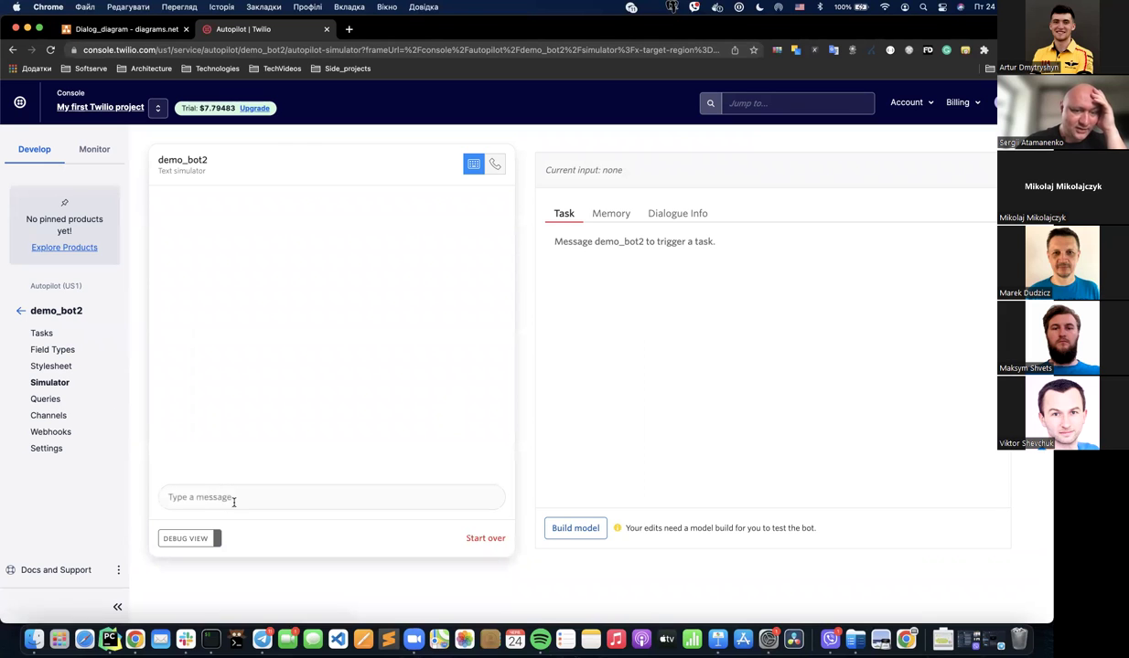
text(hi)
key(Return)
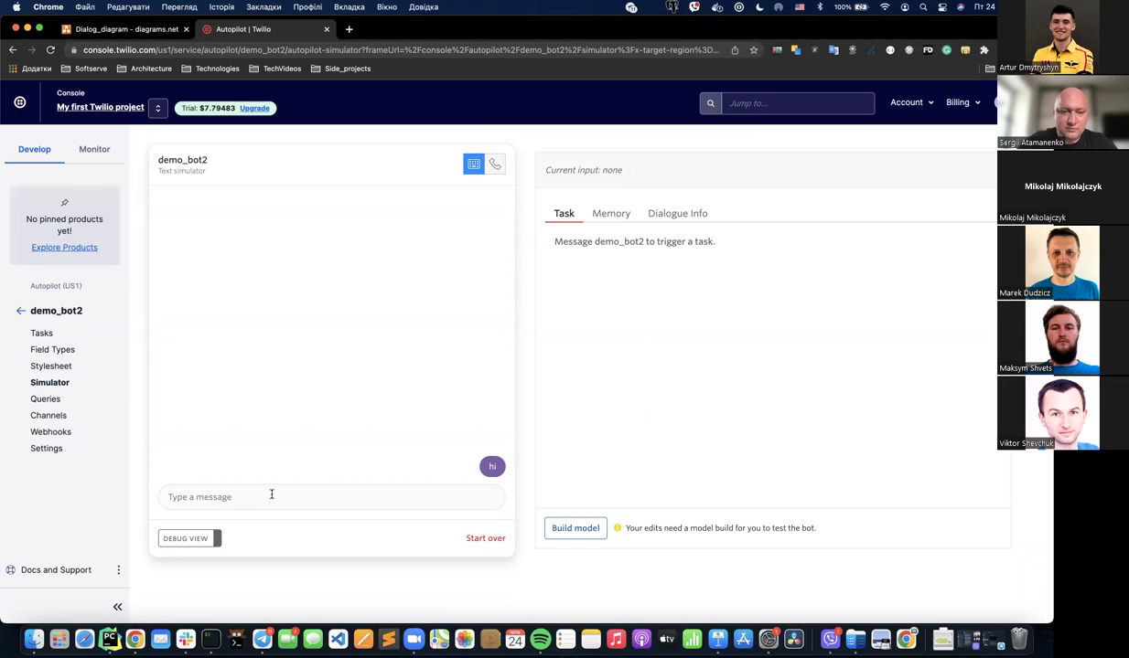
- Switch to the terminal window running ngrok, stop the expired session and restart it with ngrok http 8000
key(ctrl+Right)
key(ctrl+Right)
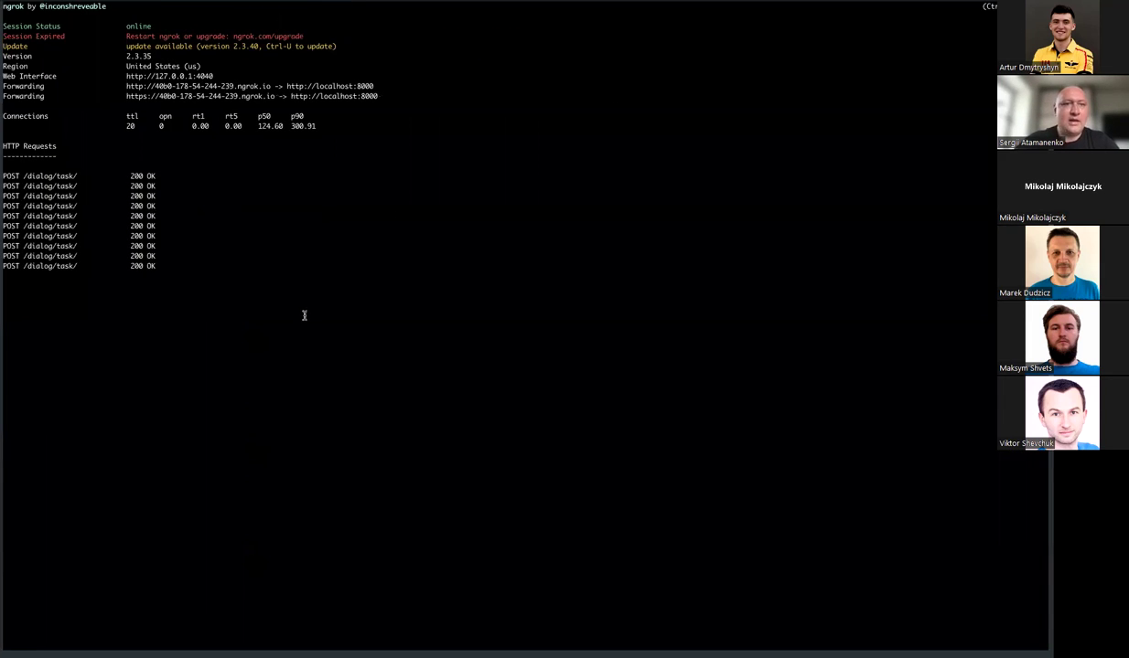
key(ctrl+c)
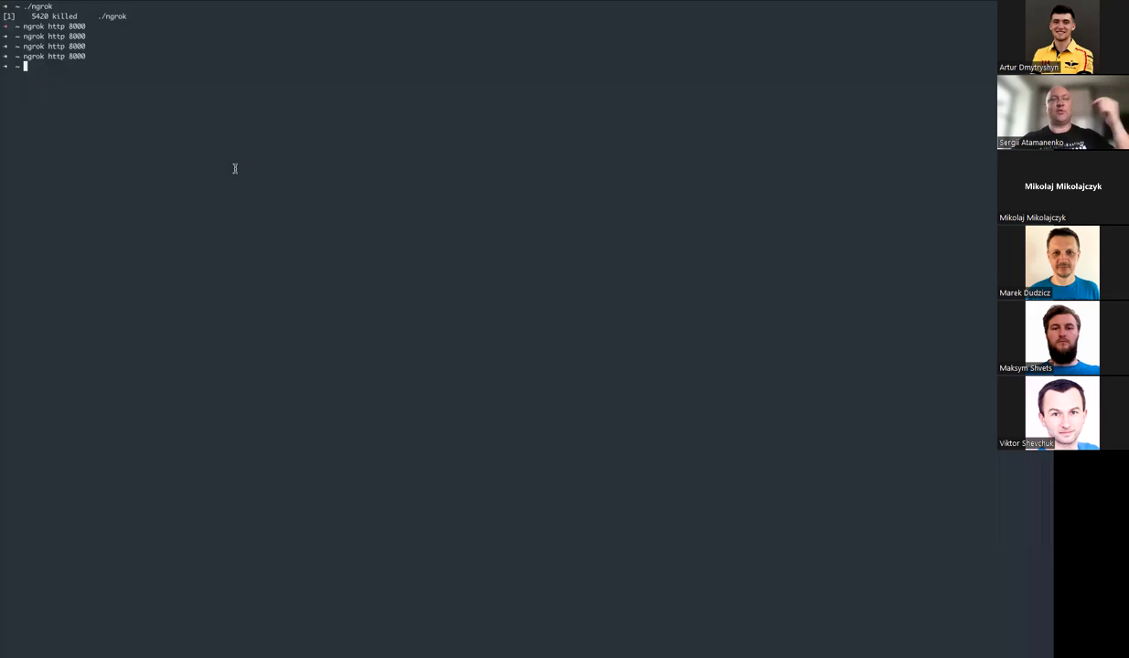
key(Up)
key(Return)
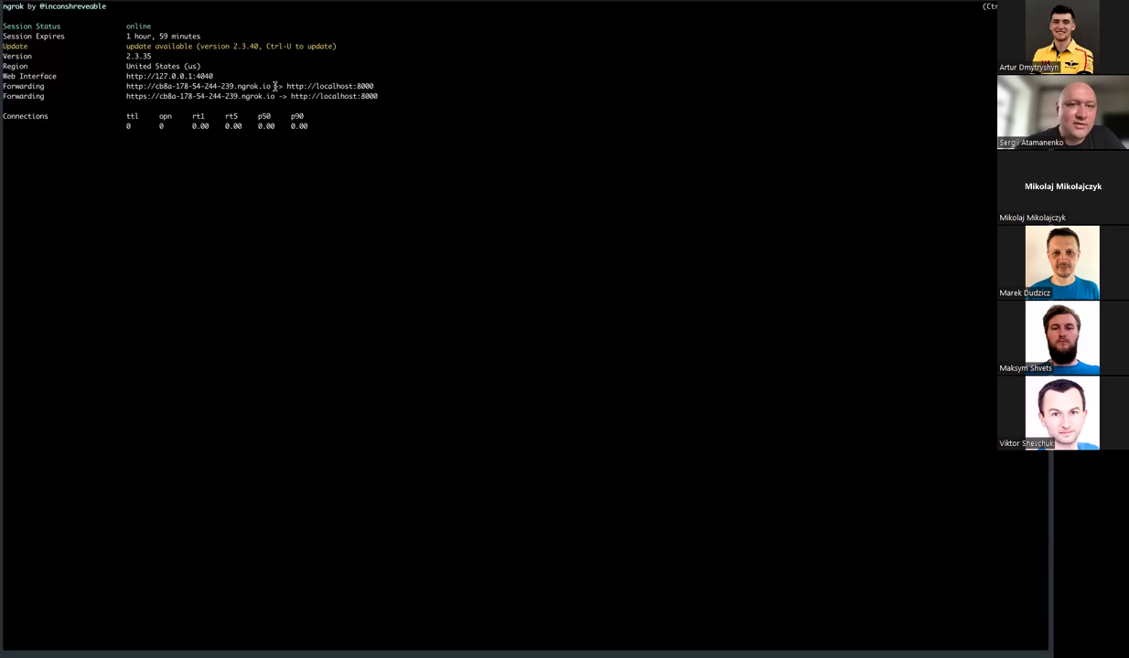
drag(263, 85, 127, 81)
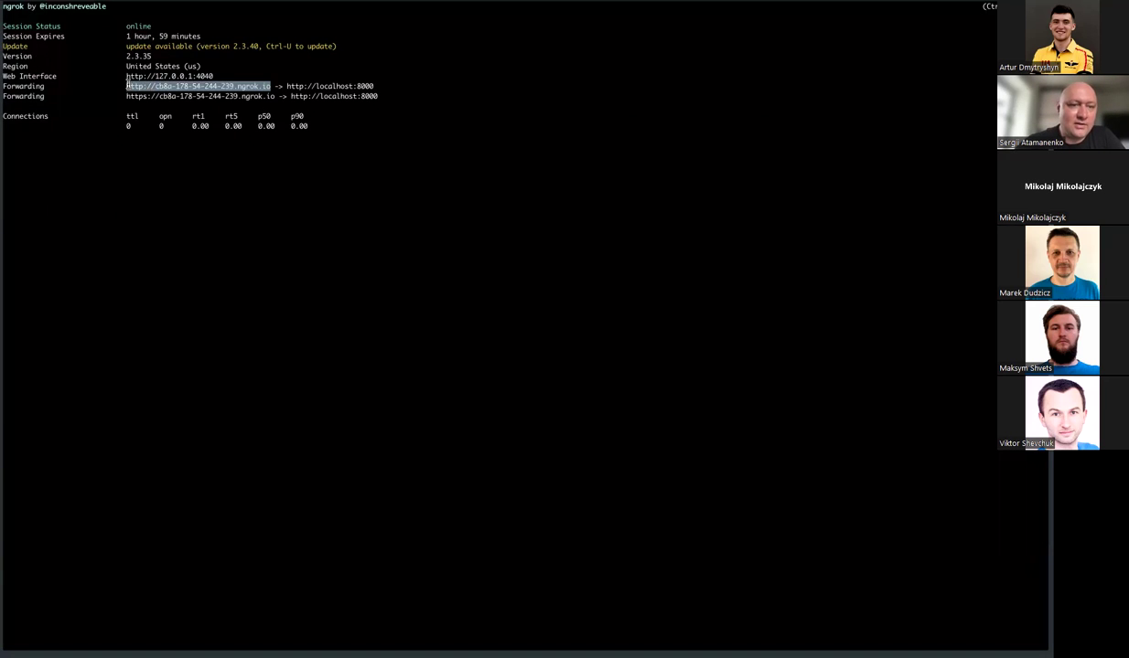
key(super+Tab)
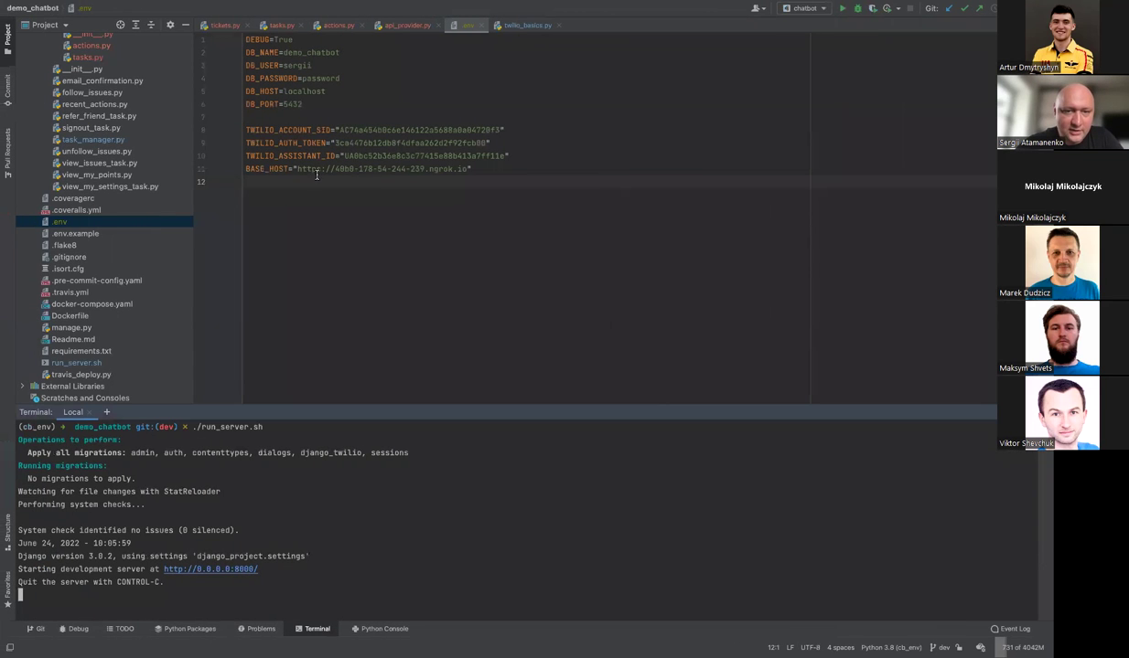
drag(296, 169, 467, 169)
key(super+v)
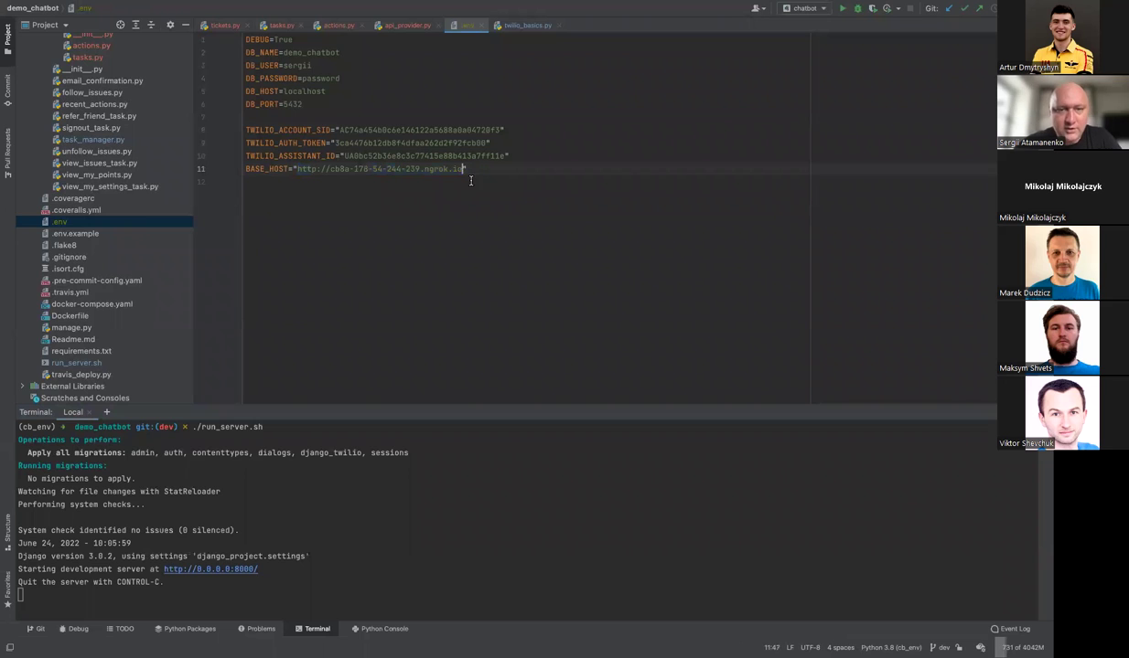
click(473, 214)
- Stop the running development server and restart it with ./run_server.sh
key(ctrl+c)
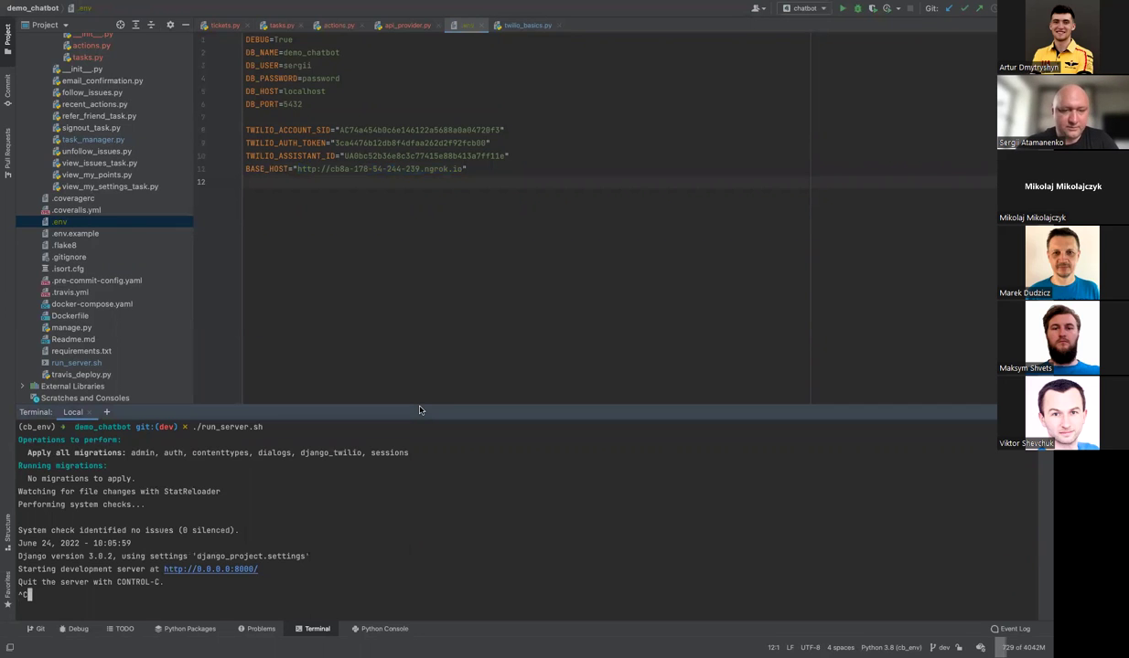
key(Up)
key(Return)
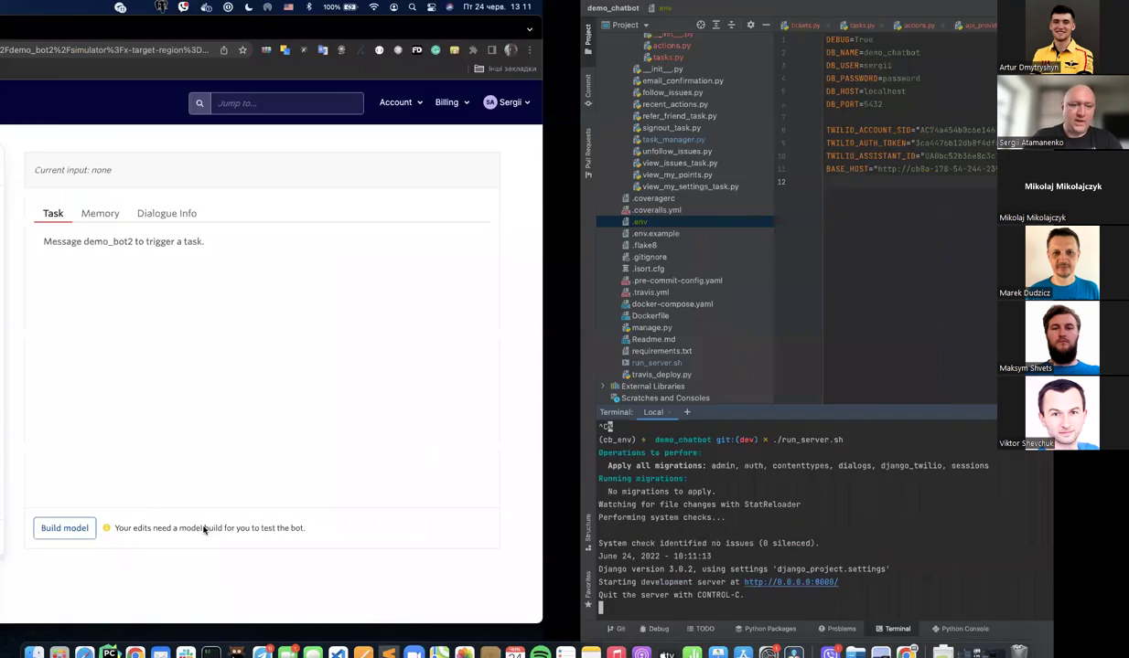
- Switch back to the Twilio Simulator in Chrome and send "hi" to demo_bot2 again
click(201, 528)
click(206, 495)
text(hi)
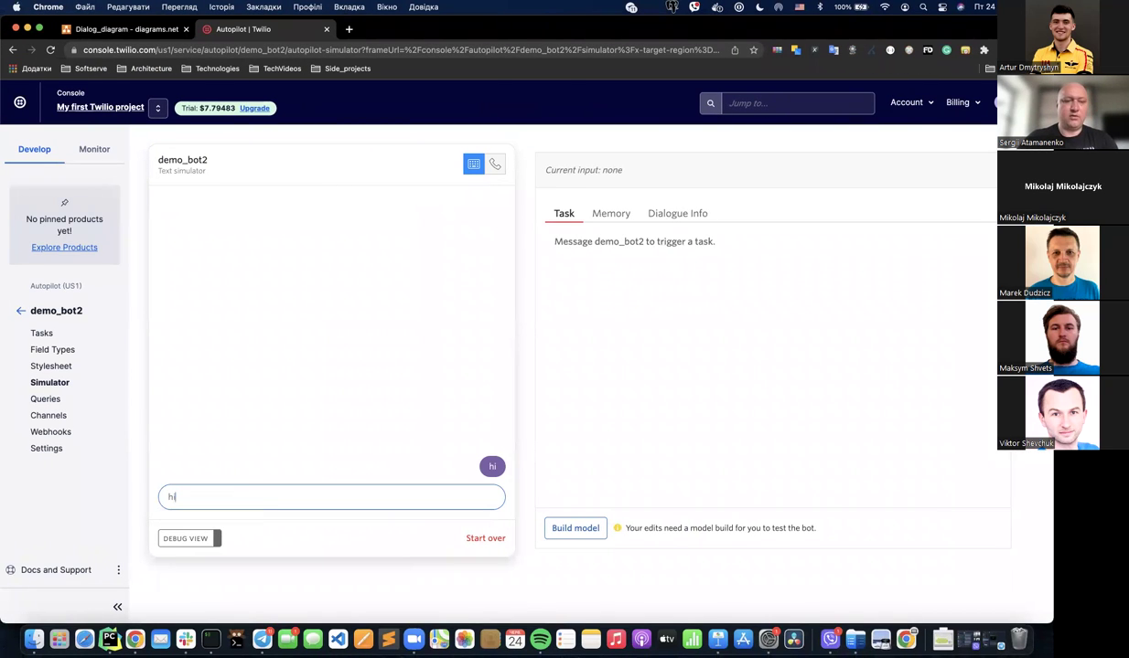
key(Return)
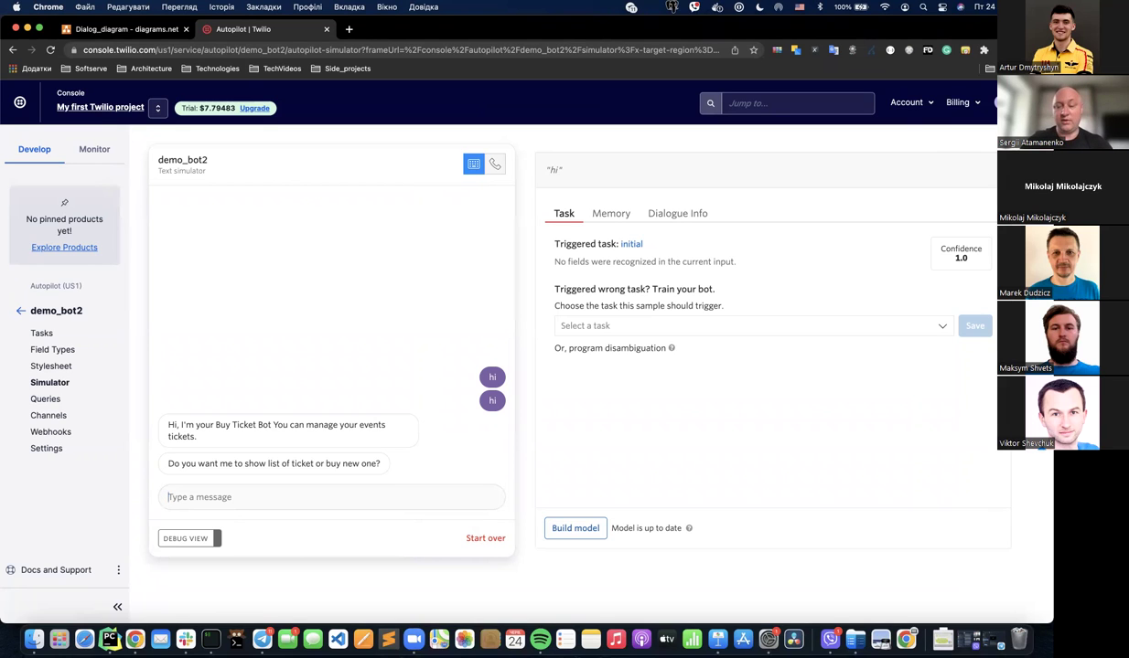
- Continue the ticket dialogue by answering "list", choosing event "1" and sending "hi" once more
click(168, 496)
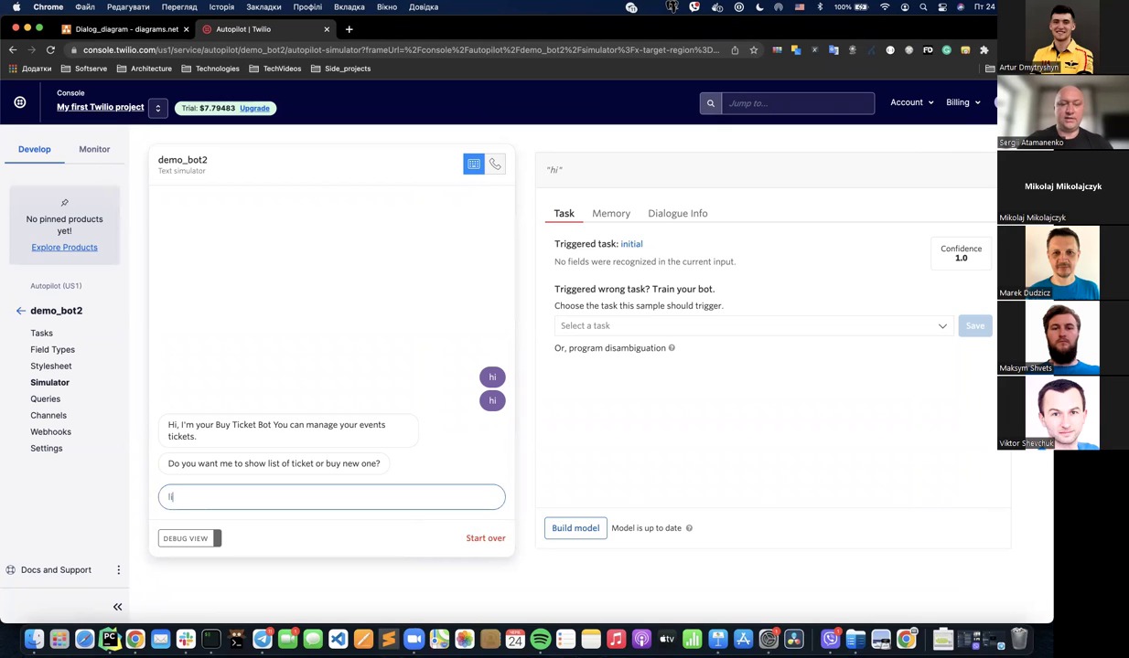
text(list)
key(Return)
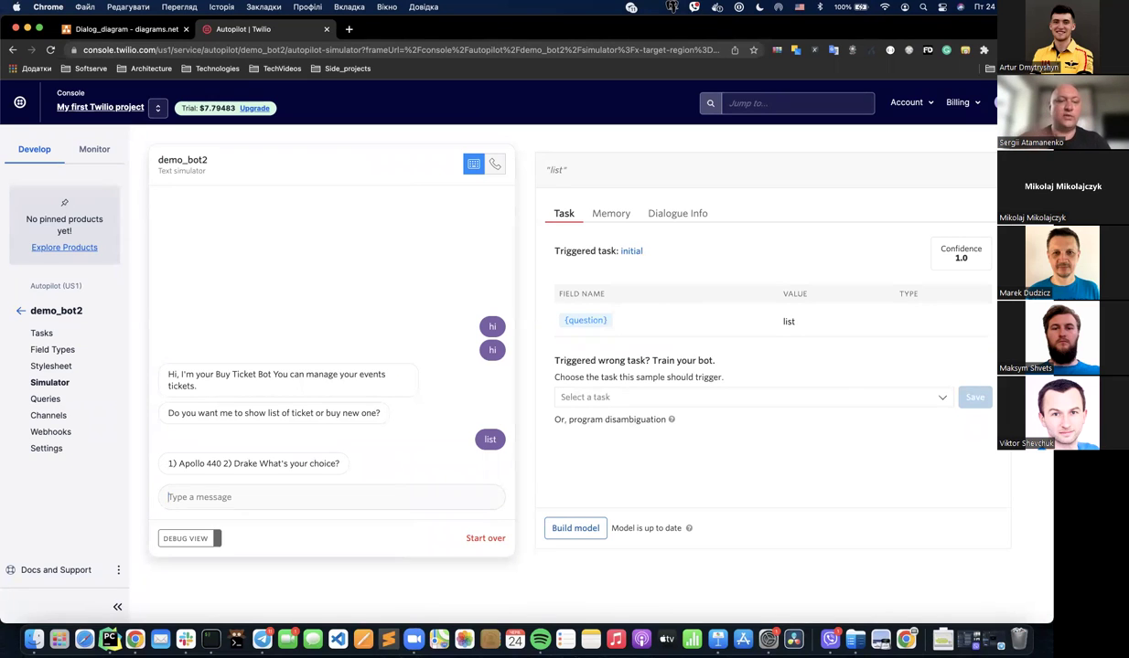
text(1)
key(Return)
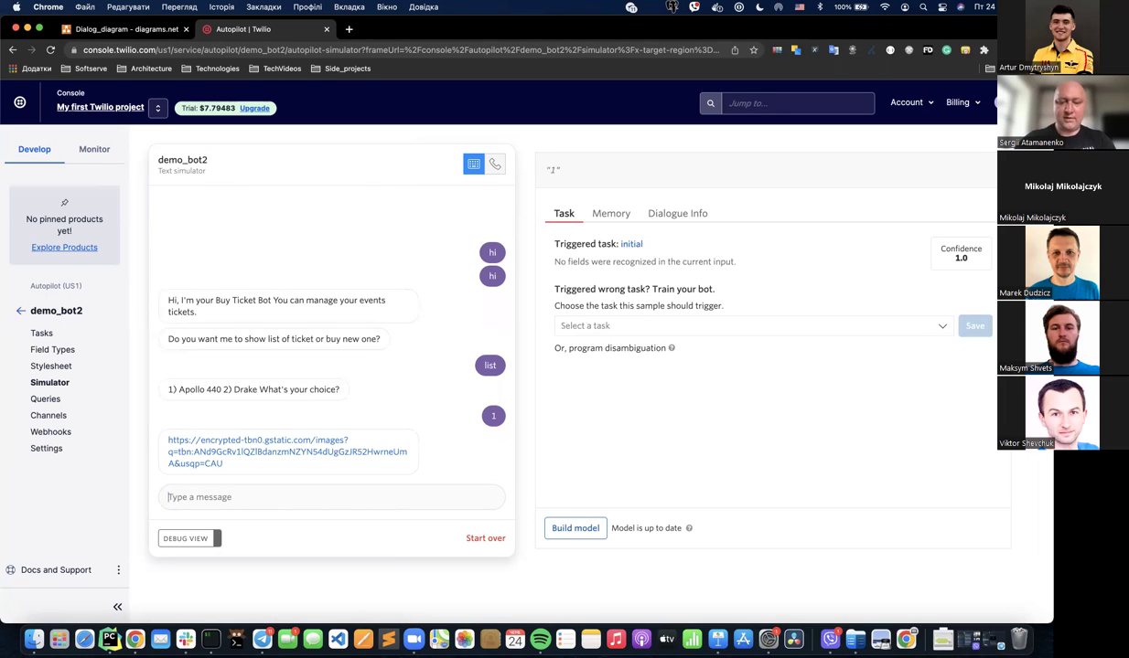
text(hi)
key(Return)
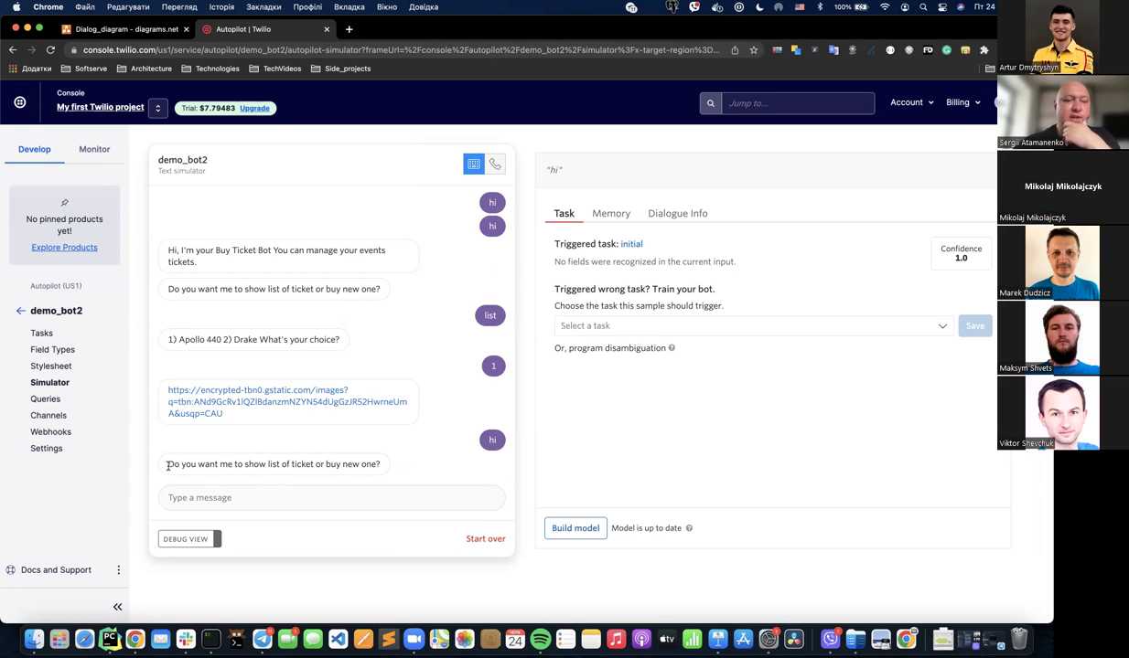
- Answer the bot's question with "new" and choose event "2" to buy a ticket
drag(169, 466, 384, 466)
click(382, 467)
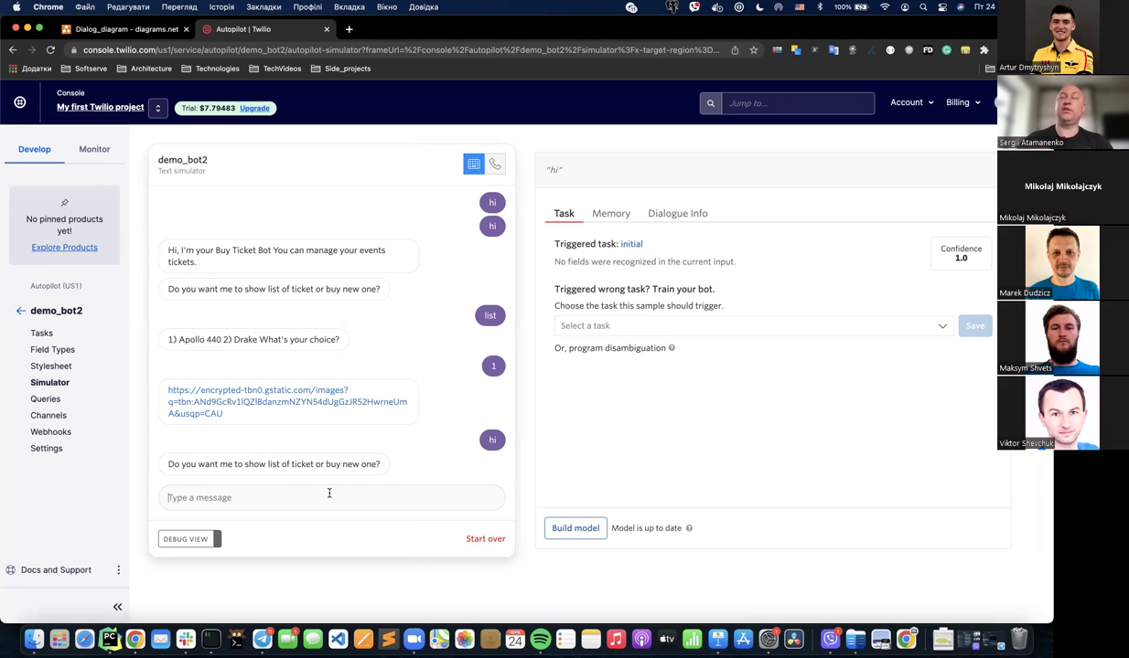
text(new)
key(Return)
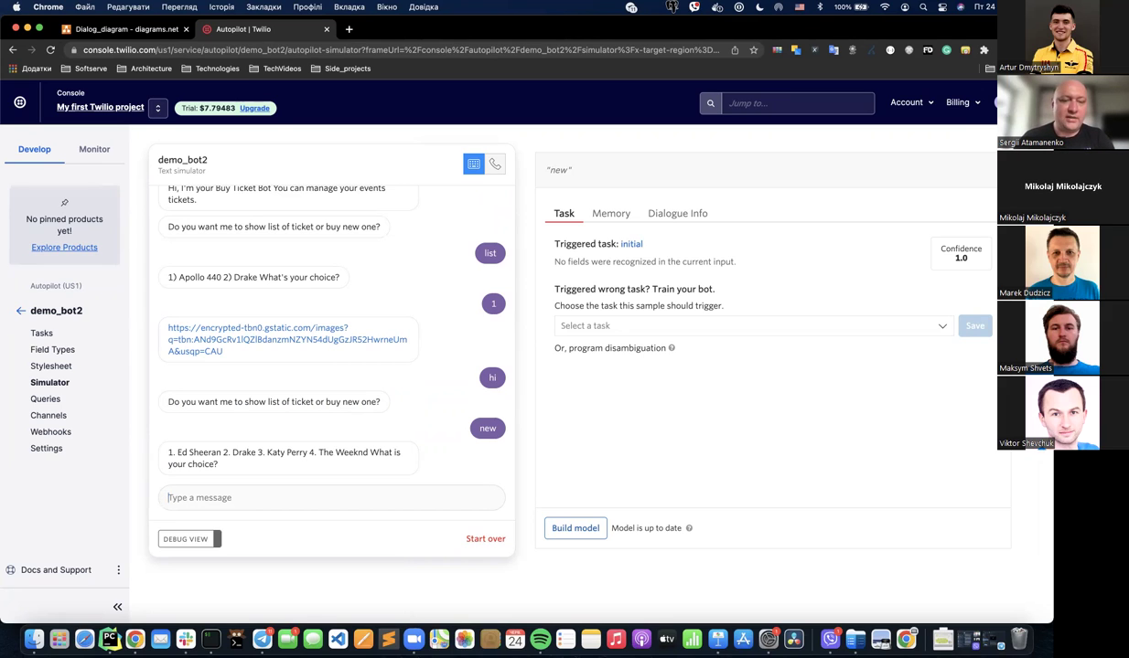
text(2)
key(Return)
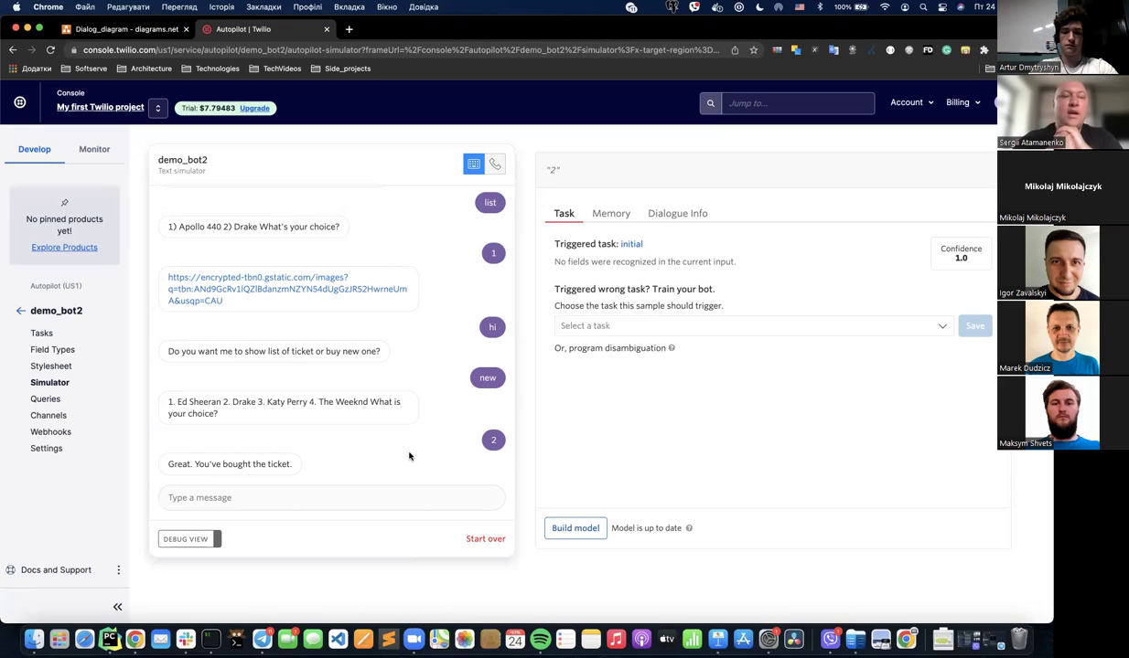
- Open demo_bot2's goodbye task and review its program and training samples, including "that would be all thanks"
click(42, 334)
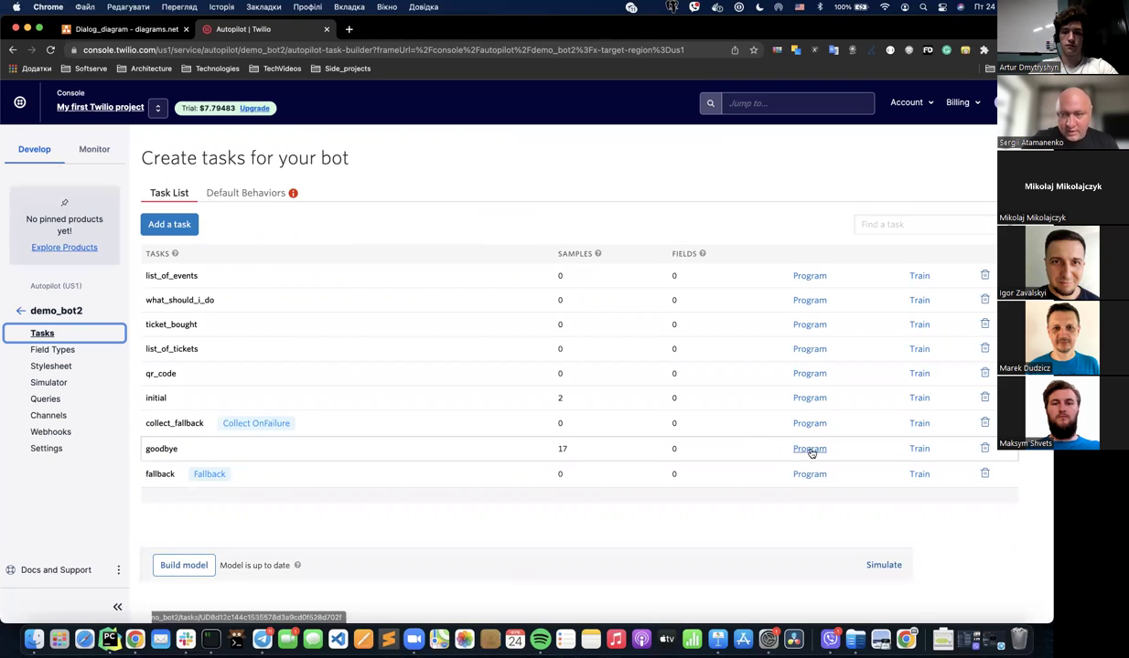
click(809, 449)
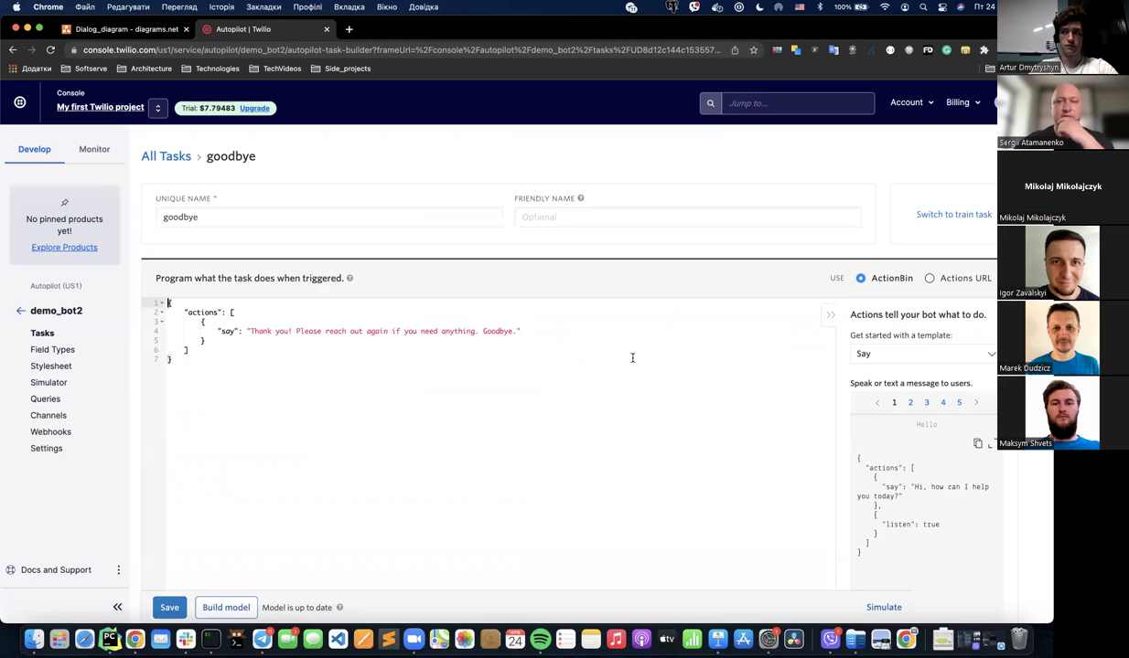
click(942, 214)
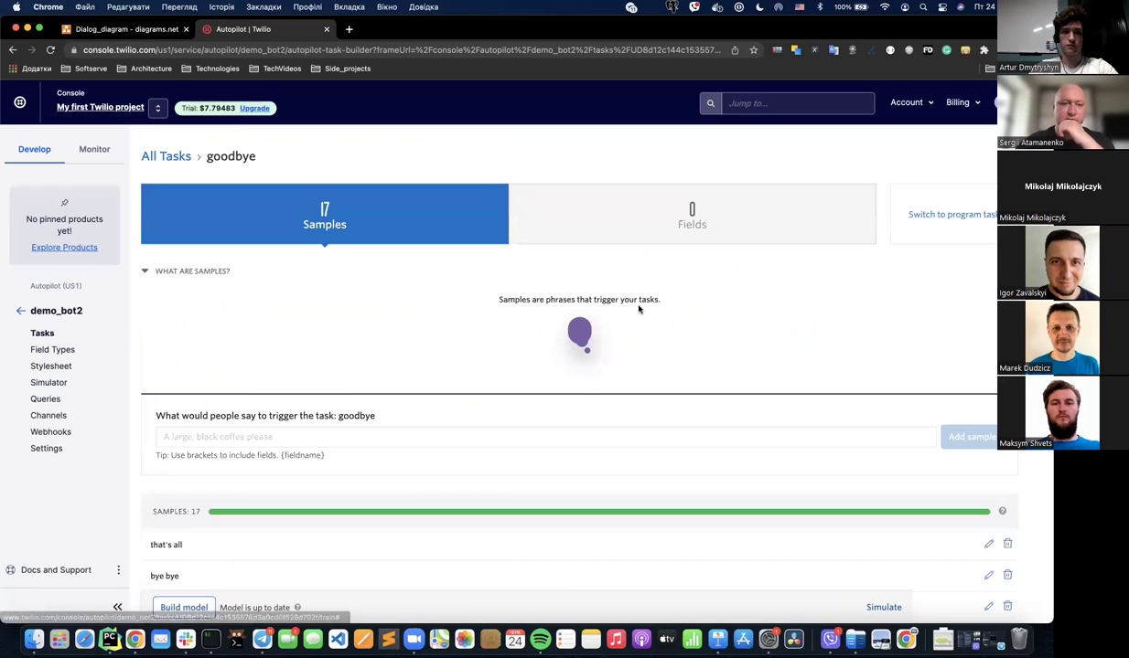
scroll(638, 309, down, 10)
scroll(637, 309, up, 3)
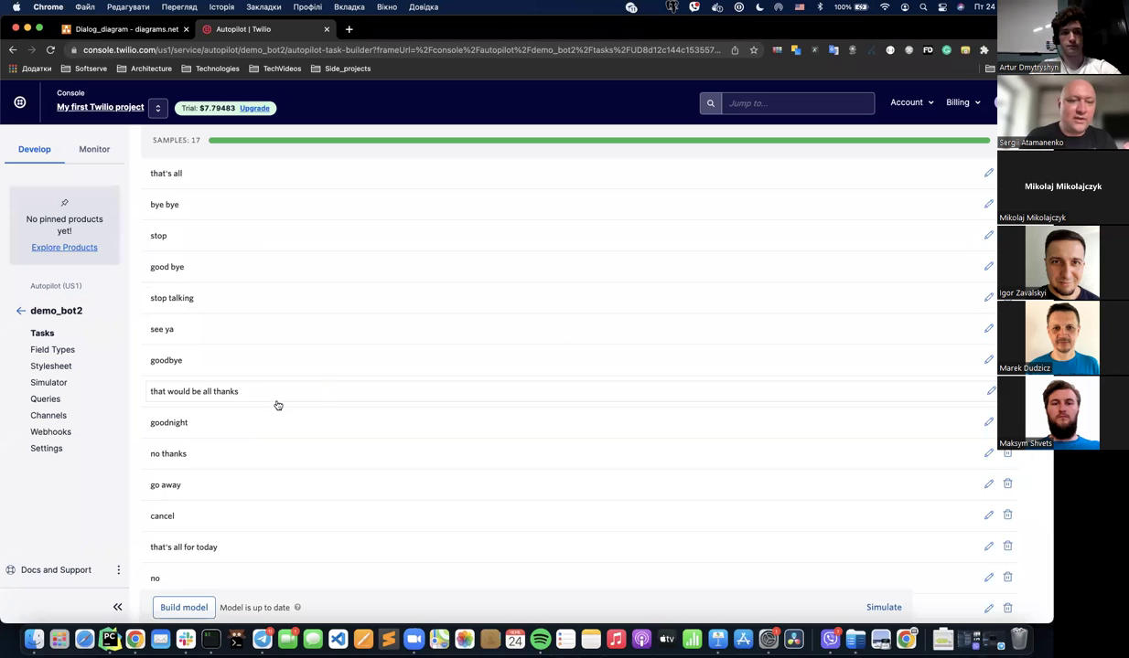
drag(255, 393, 146, 397)
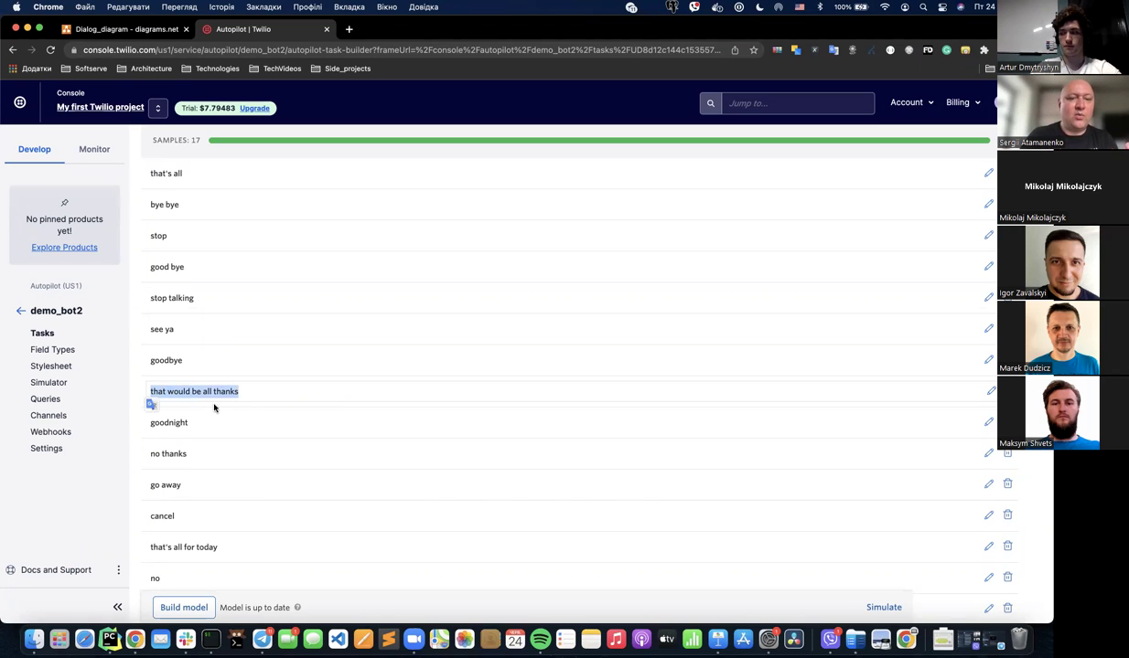
click(139, 386)
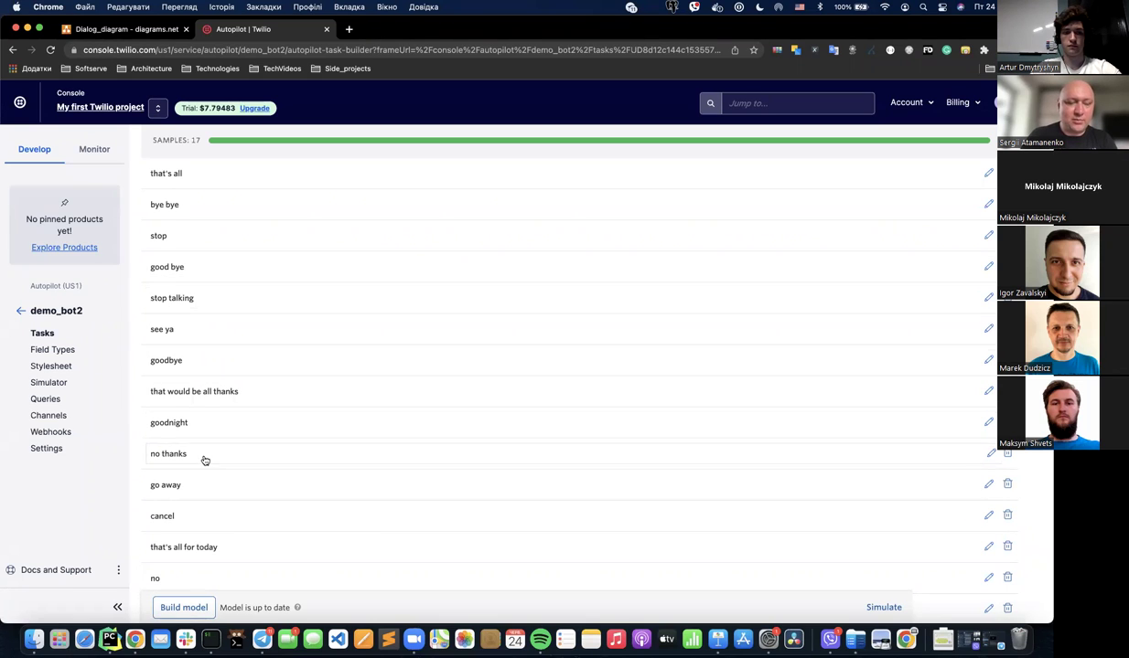
drag(239, 396, 146, 402)
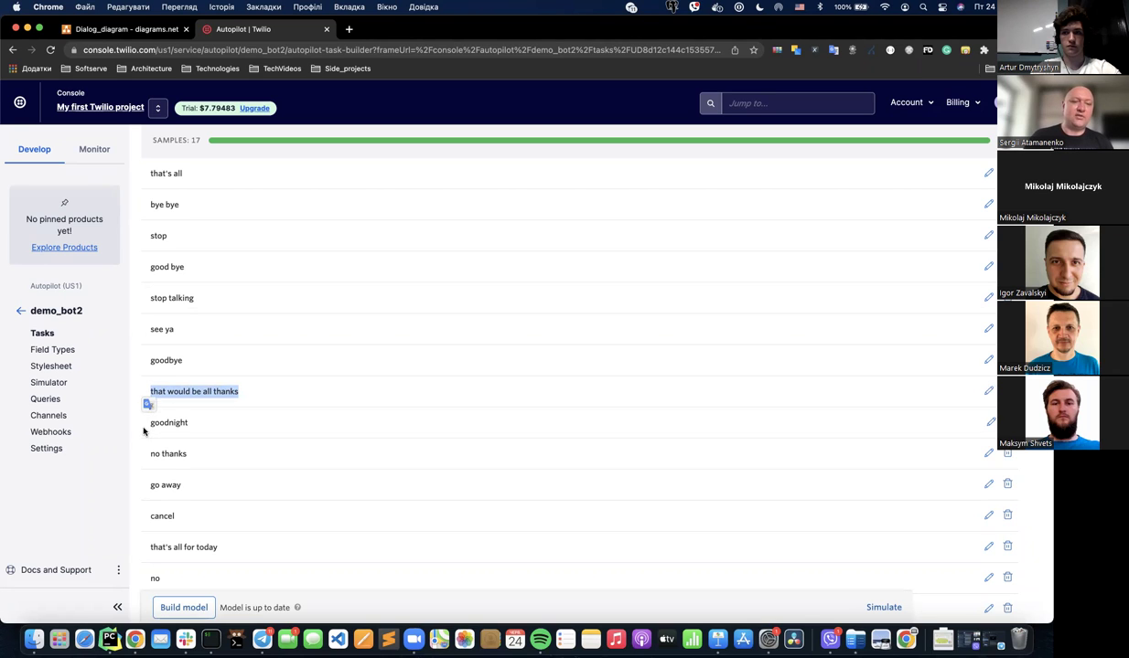
click(138, 429)
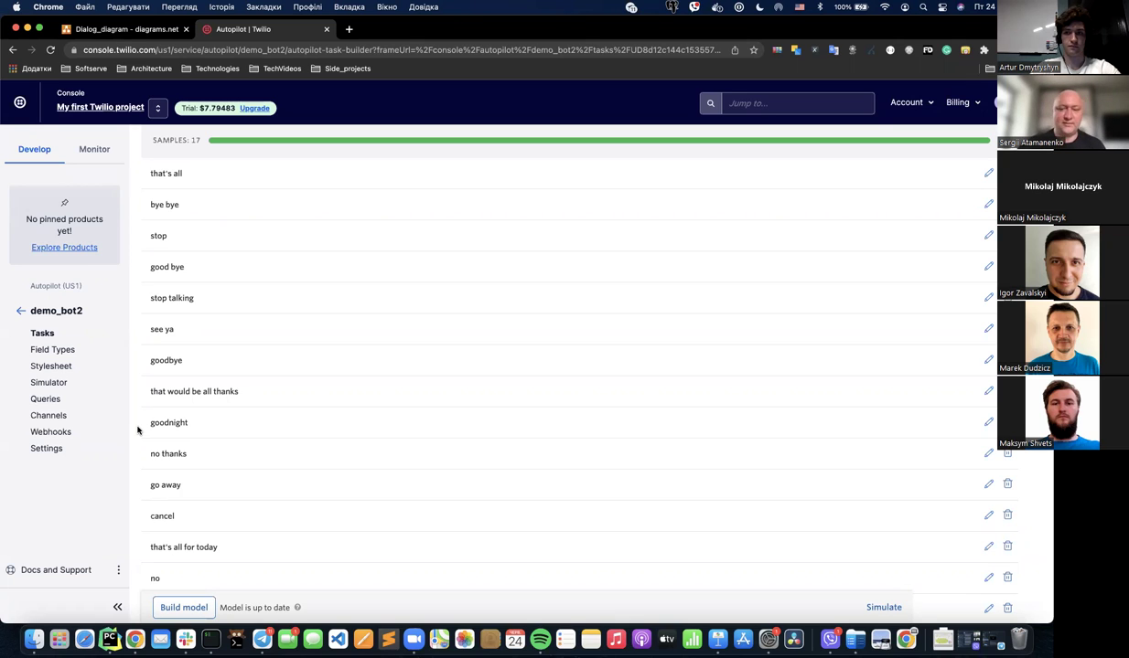
scroll(248, 359, up, 5)
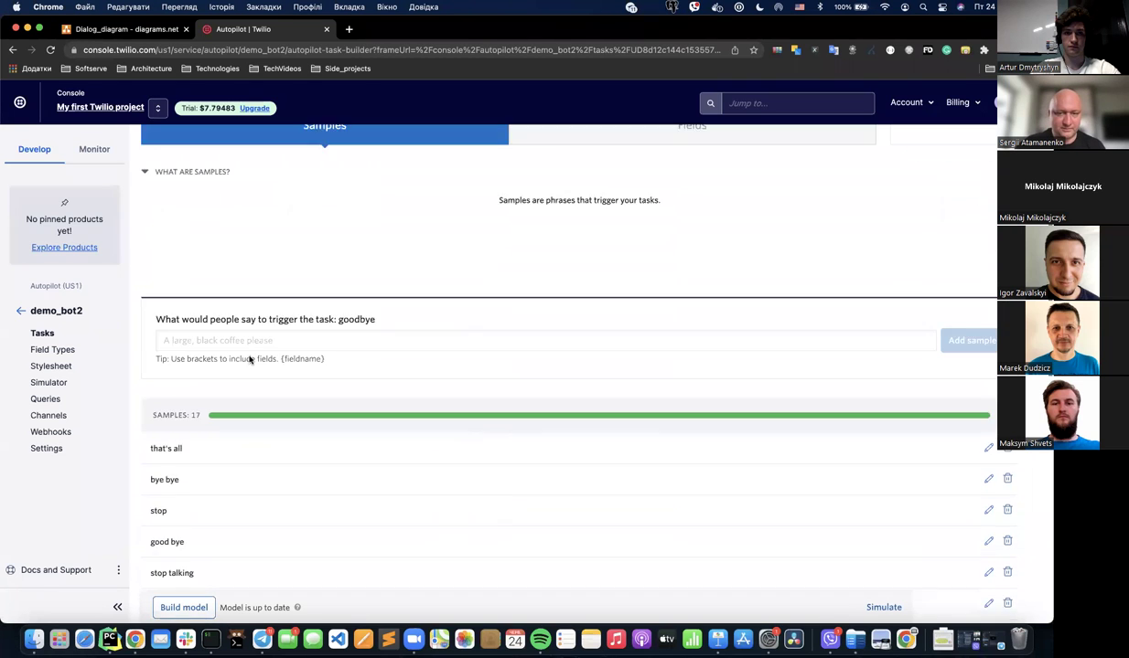
scroll(248, 359, down, 3)
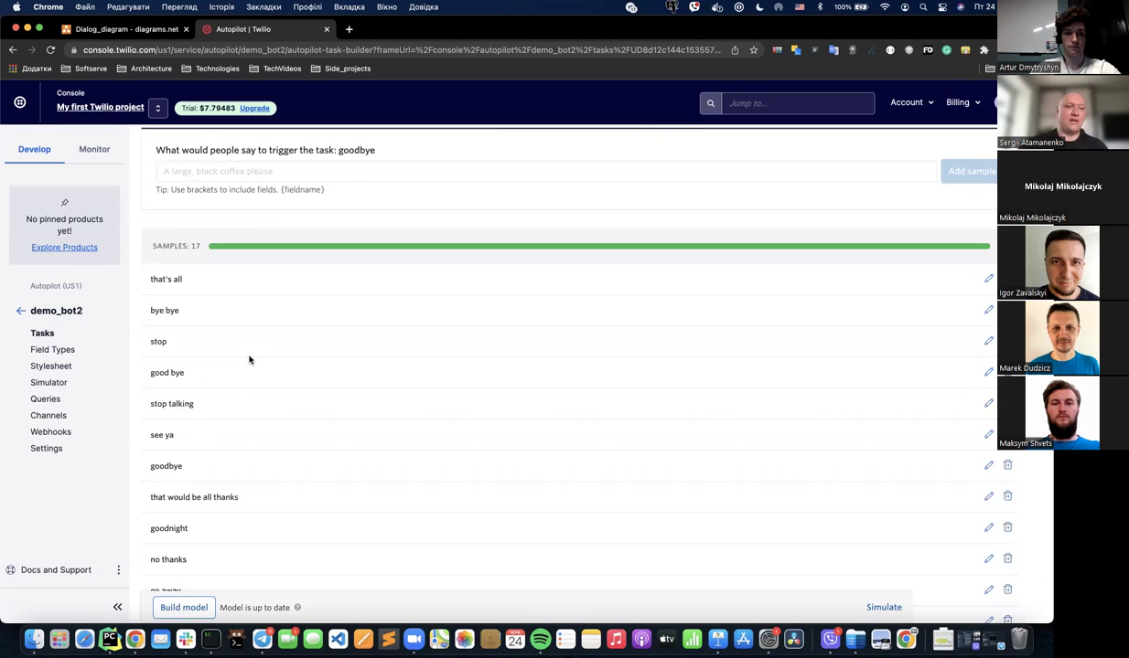
- Review demo_bot2's user queries, examining the tasks assigned to the "hi" messages
click(48, 402)
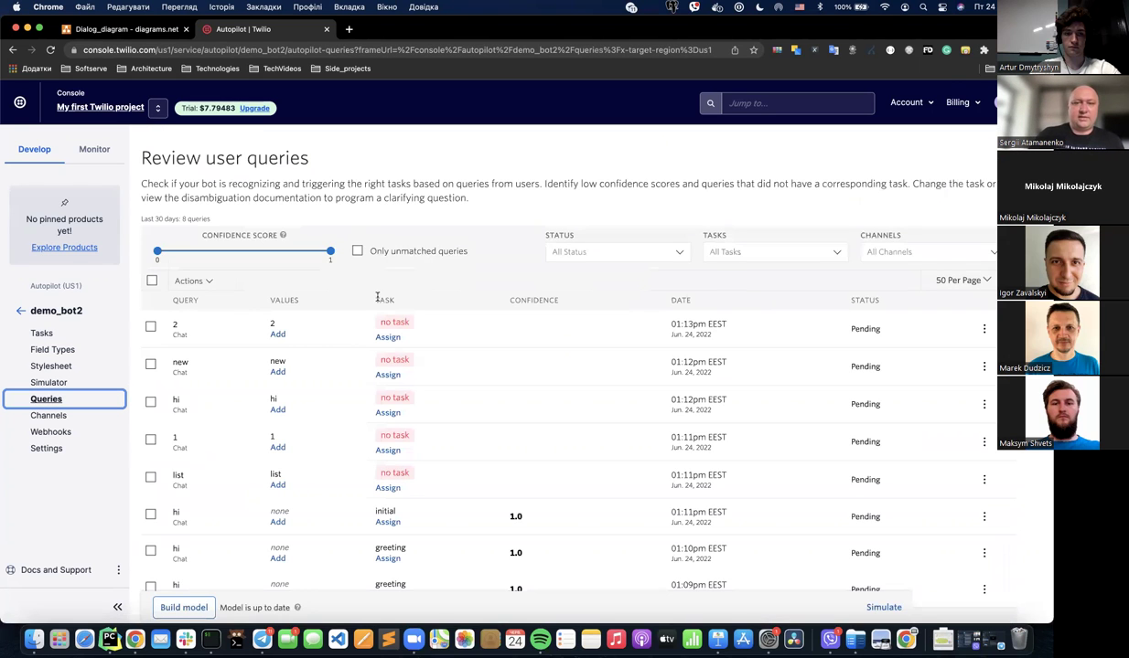
scroll(407, 362, down, 2)
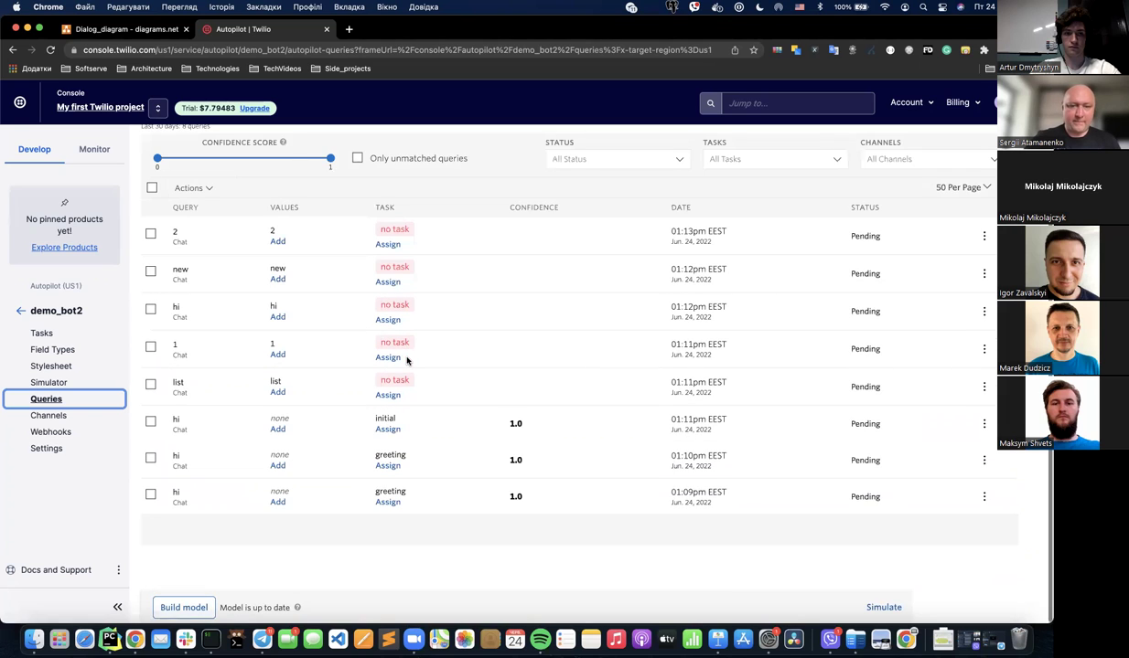
scroll(407, 361, up, 1)
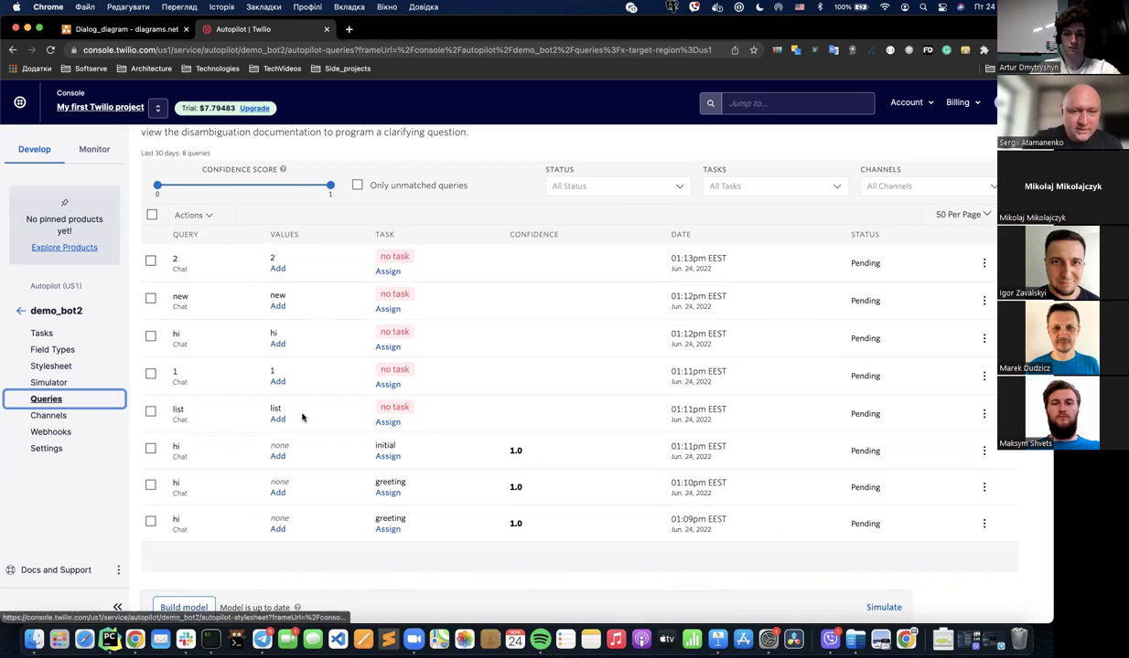
scroll(303, 418, down, 1)
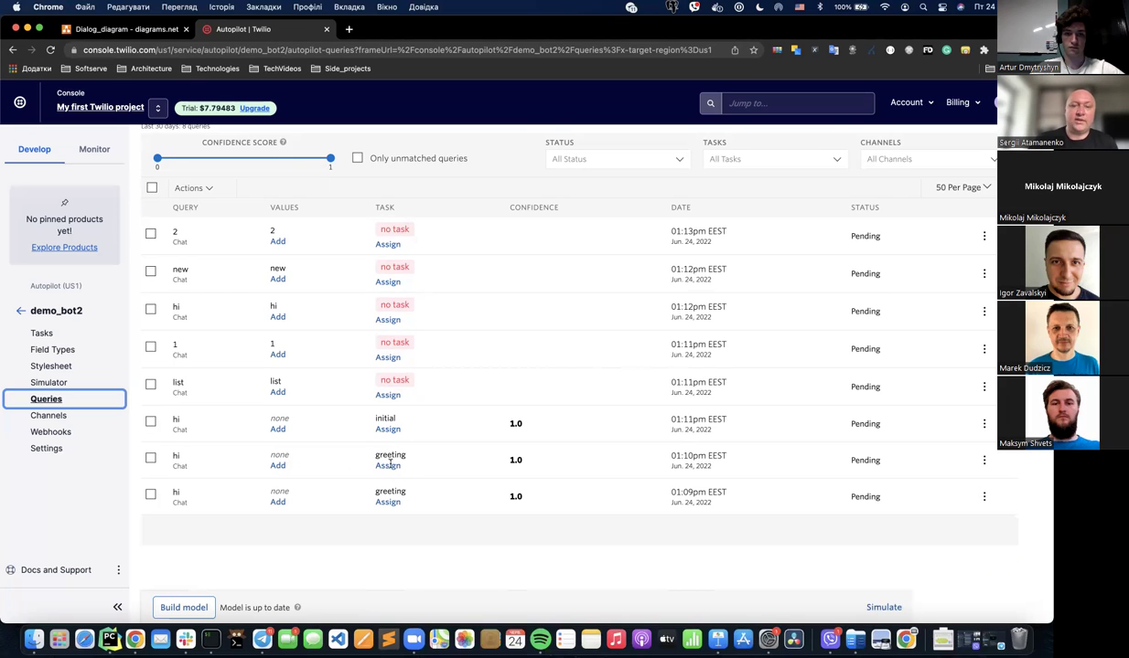
drag(376, 456, 405, 455)
click(404, 455)
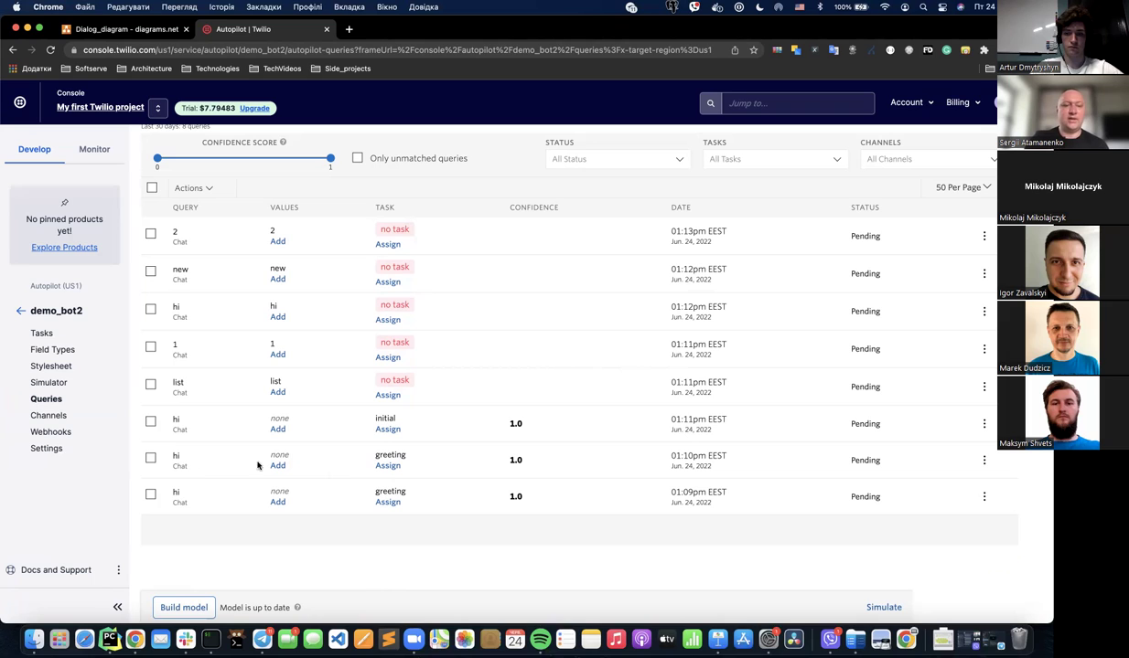
double_click(176, 456)
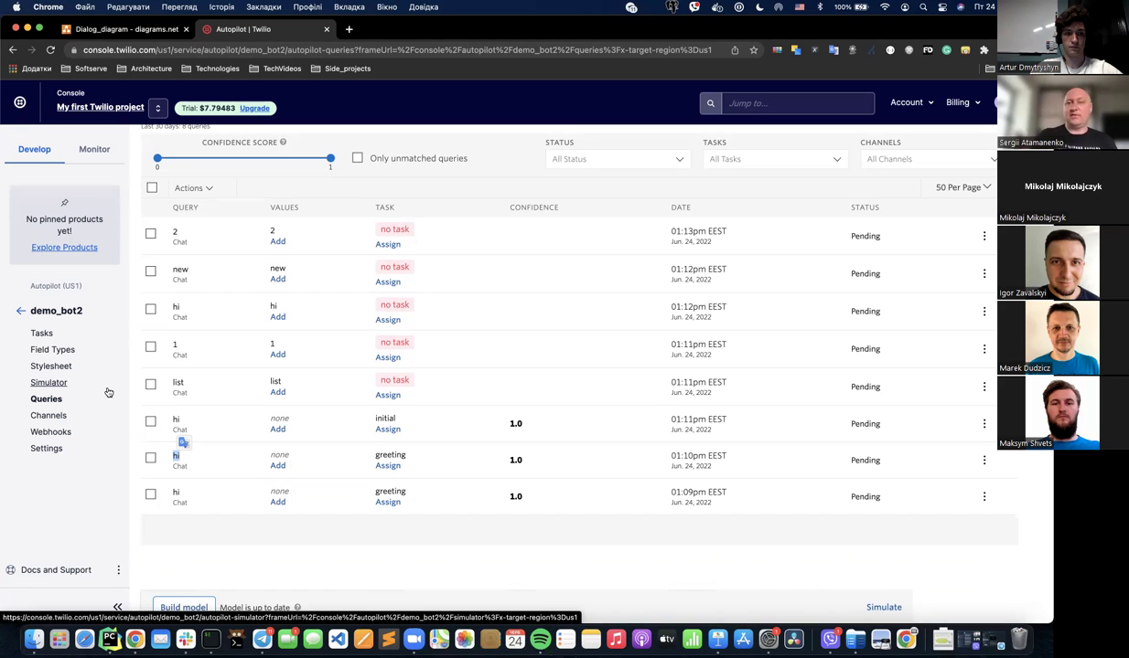
mouse_move(7, 364)
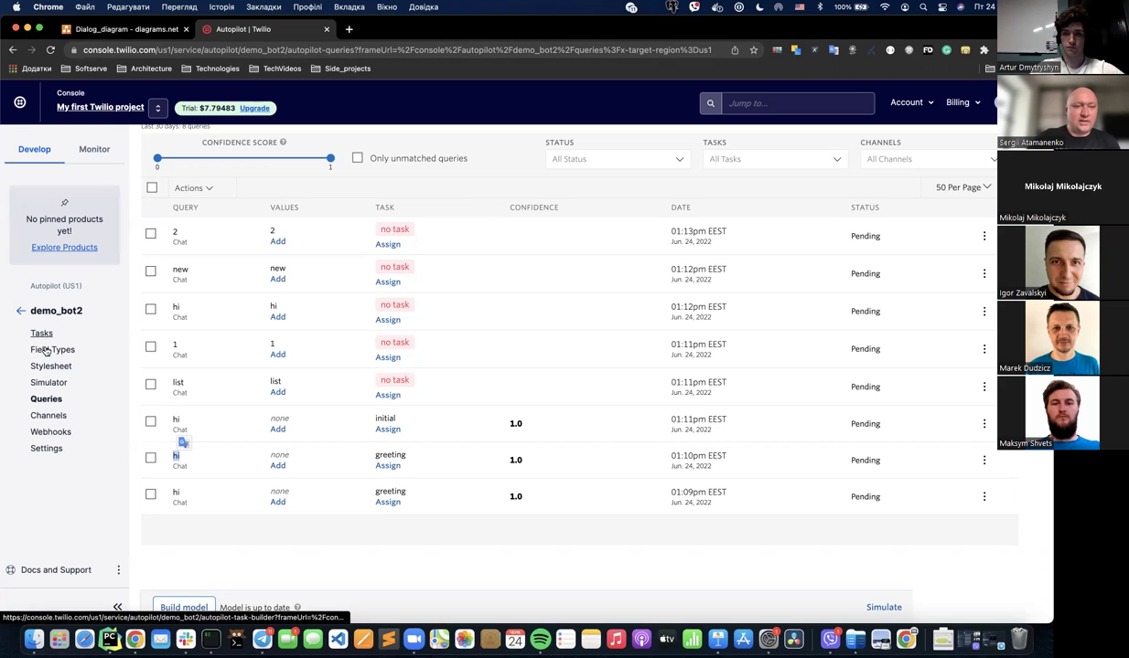
- Return to the Simulator with debug view enabled, send "hi" to demo_bot2 and show the dialogue info
click(50, 382)
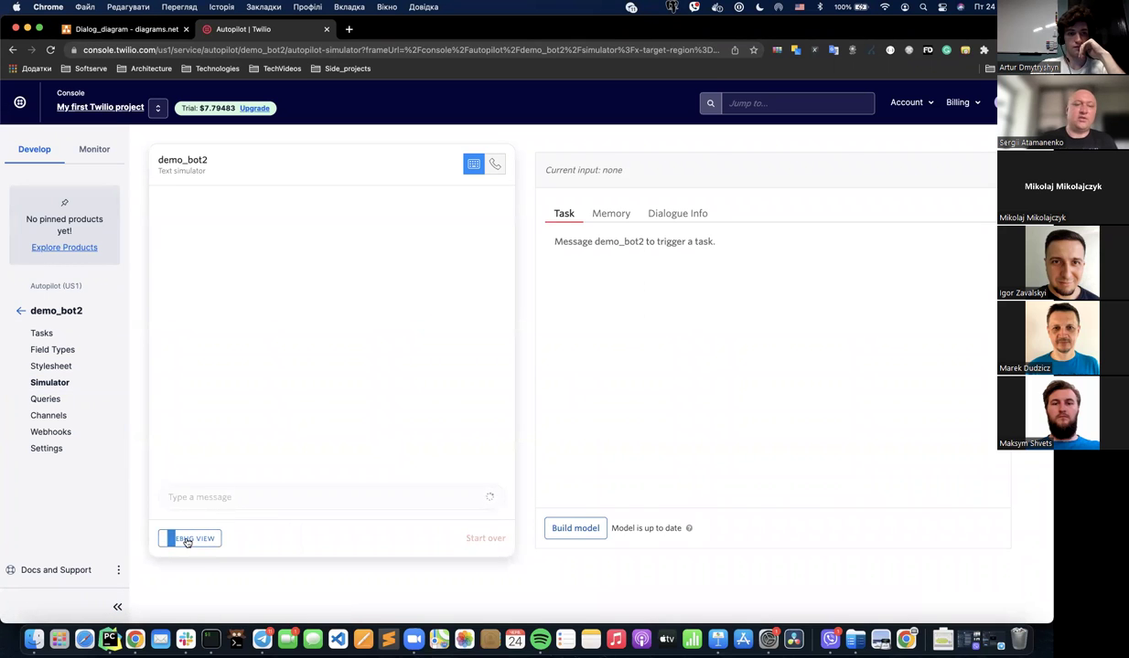
click(229, 497)
text(hi)
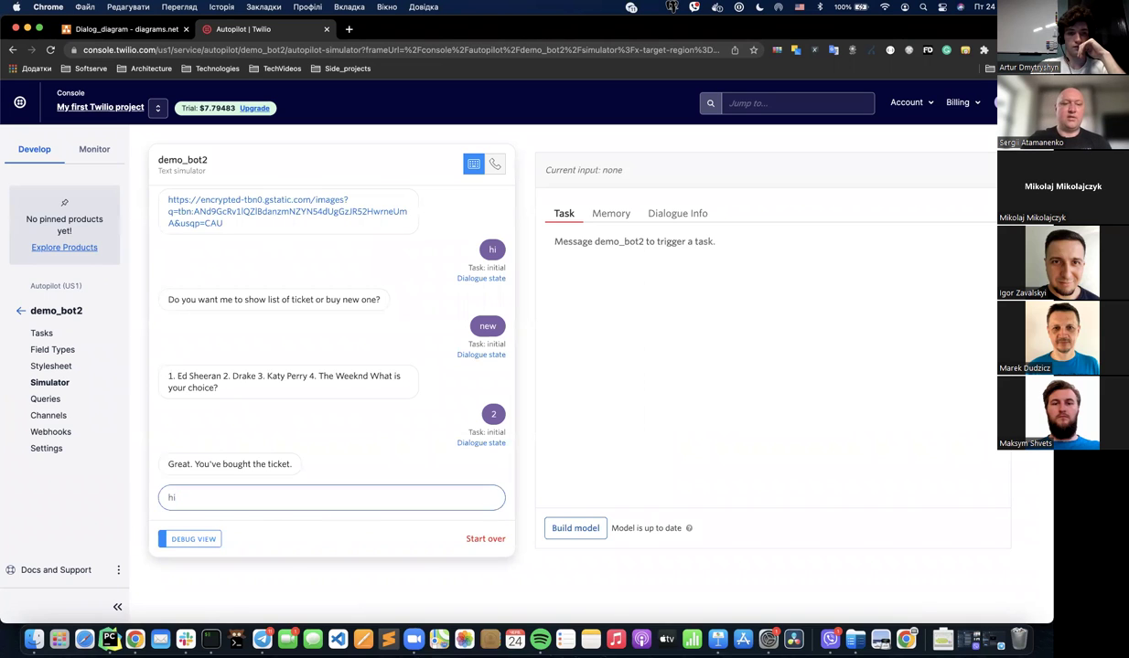
key(Return)
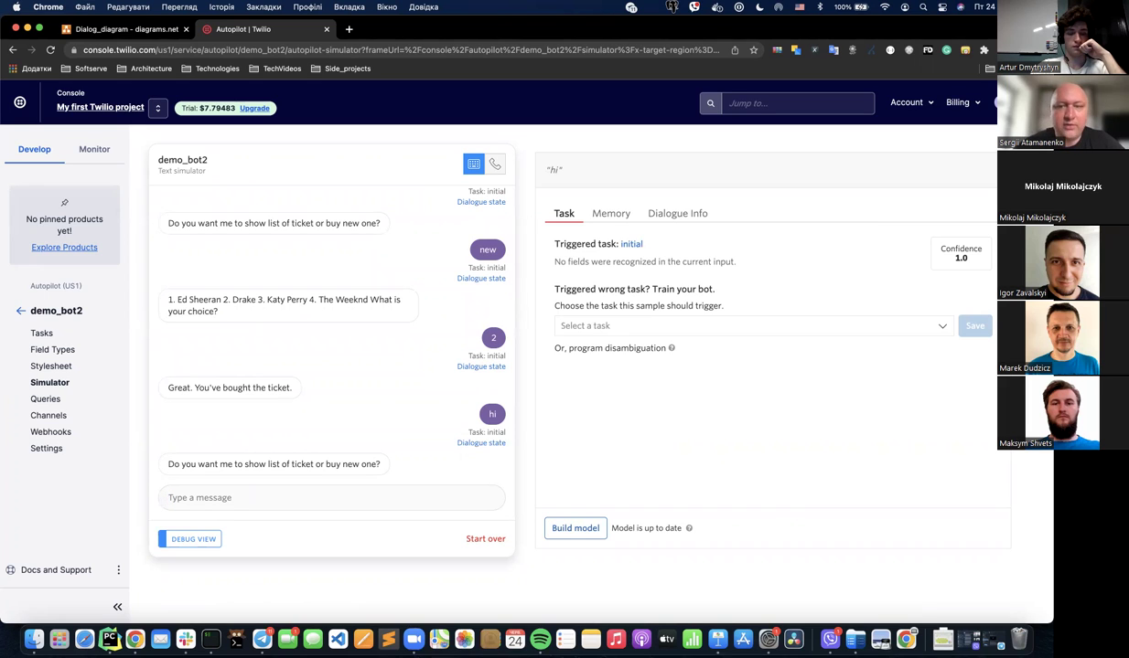
click(657, 214)
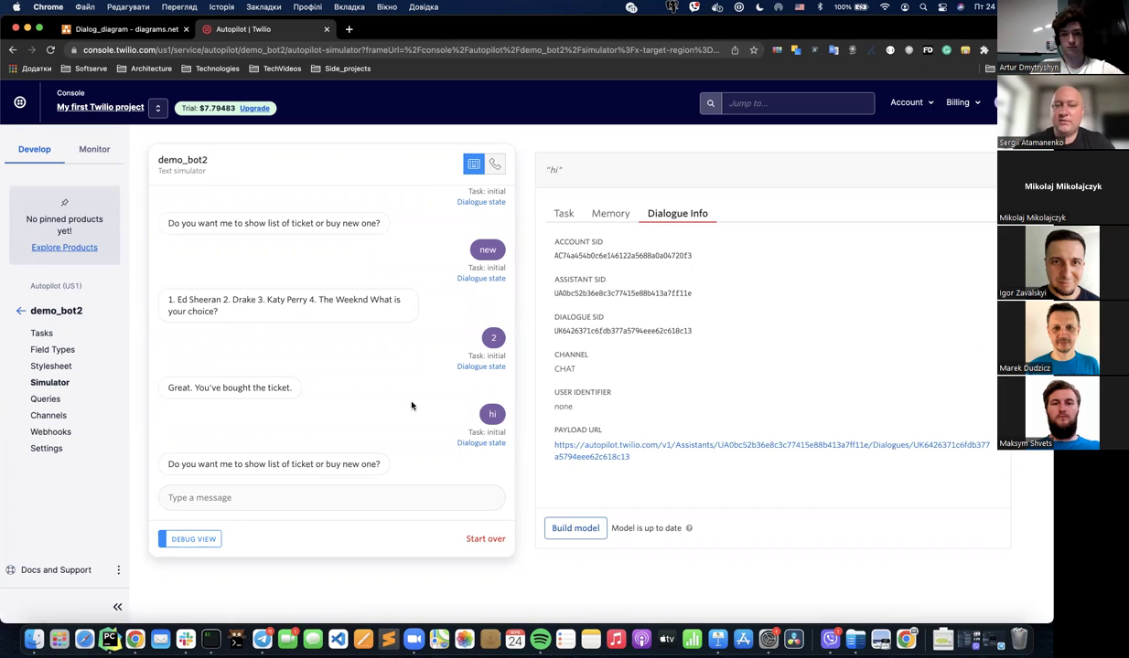
- Answer "list" in the ticket dialogue and choose ticket "2" from the bot's list
click(334, 497)
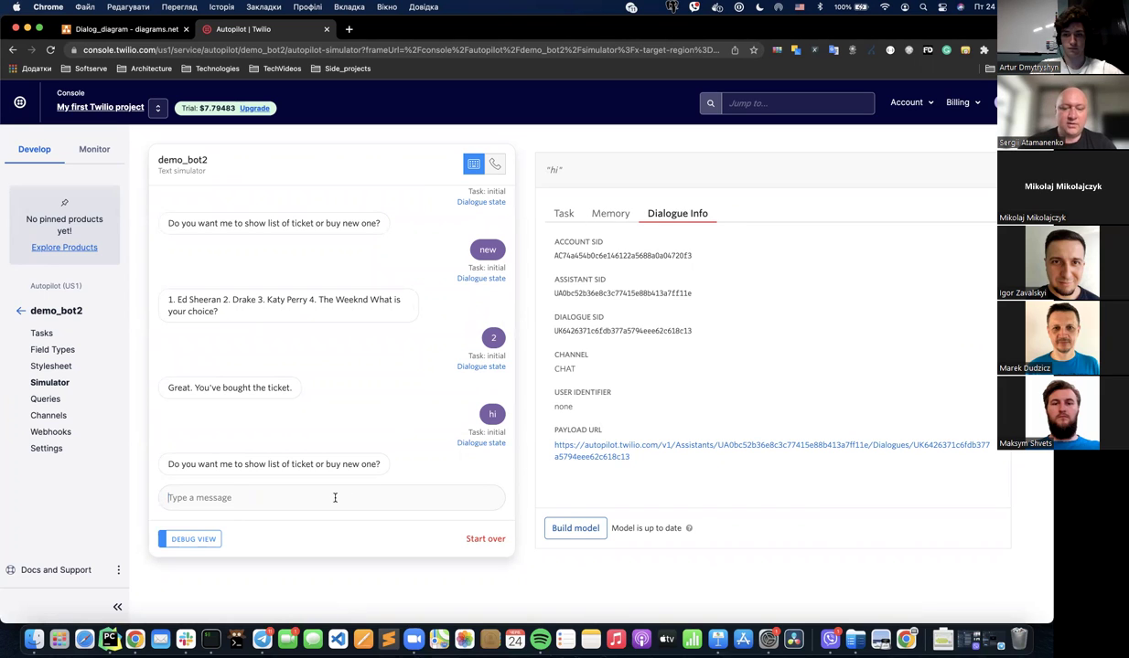
text(list)
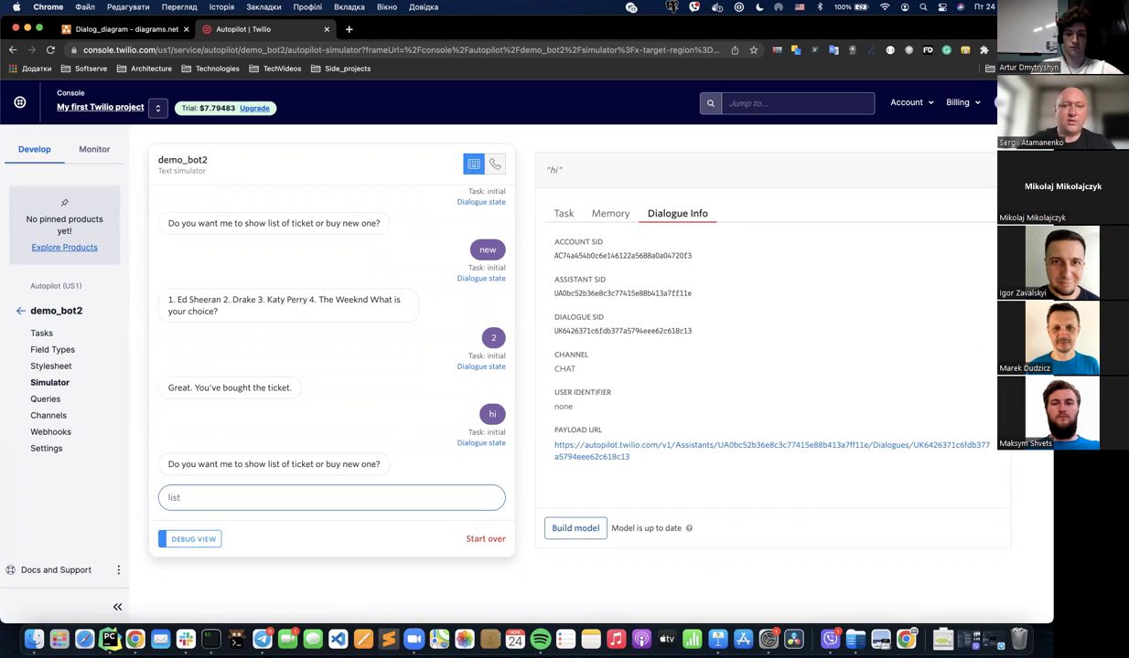
key(Return)
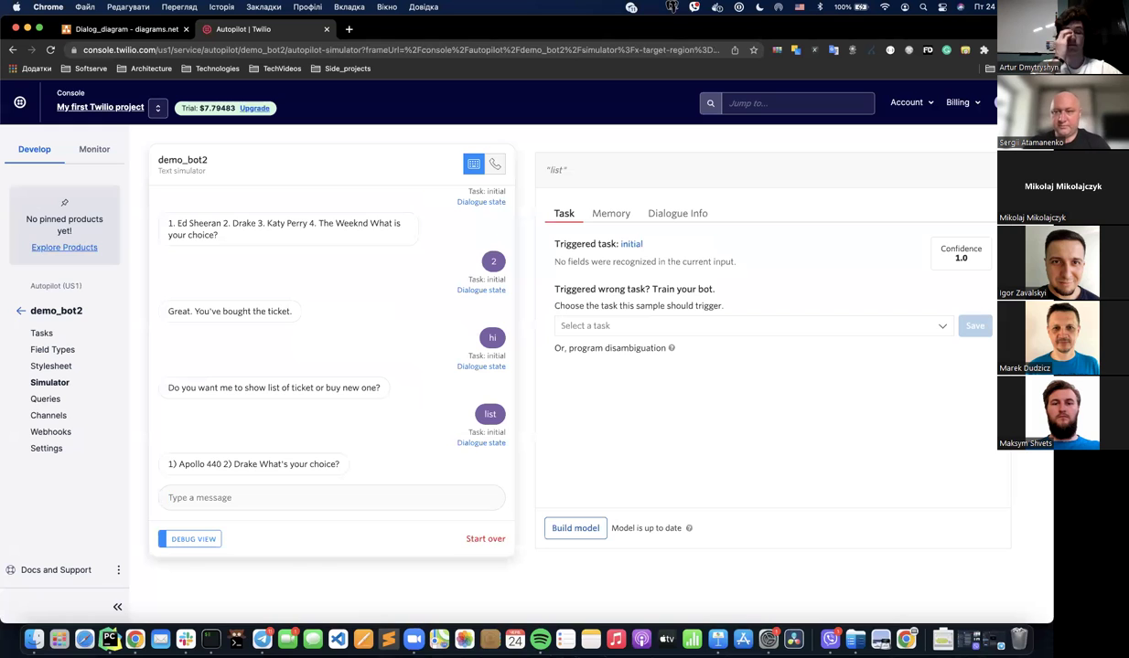
click(611, 214)
click(564, 213)
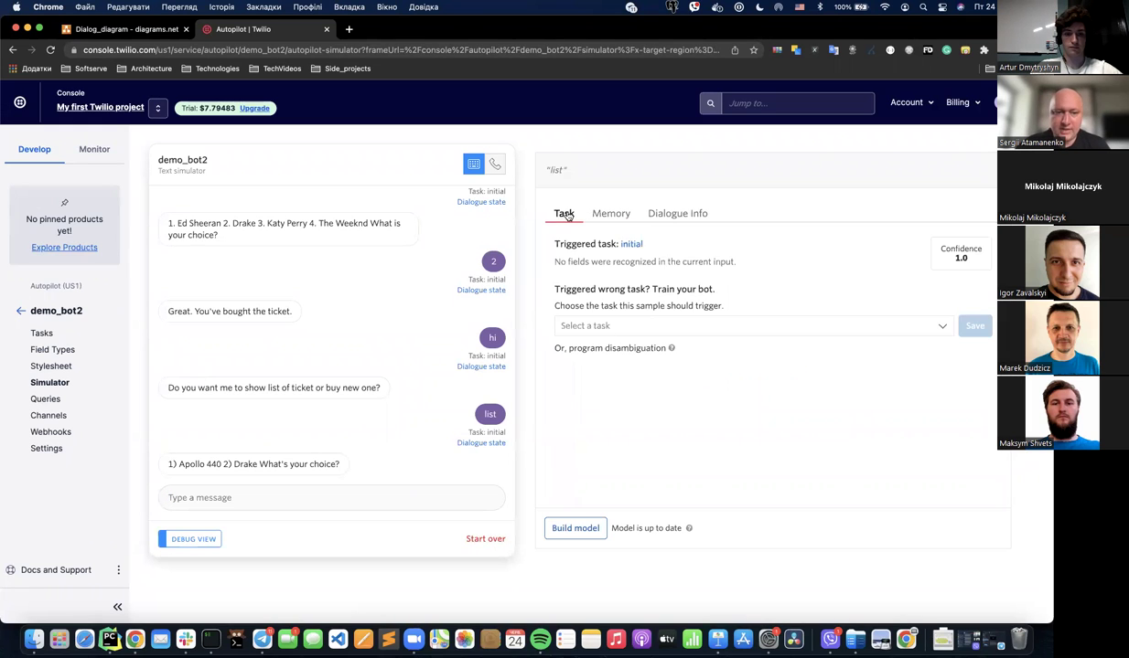
text(2)
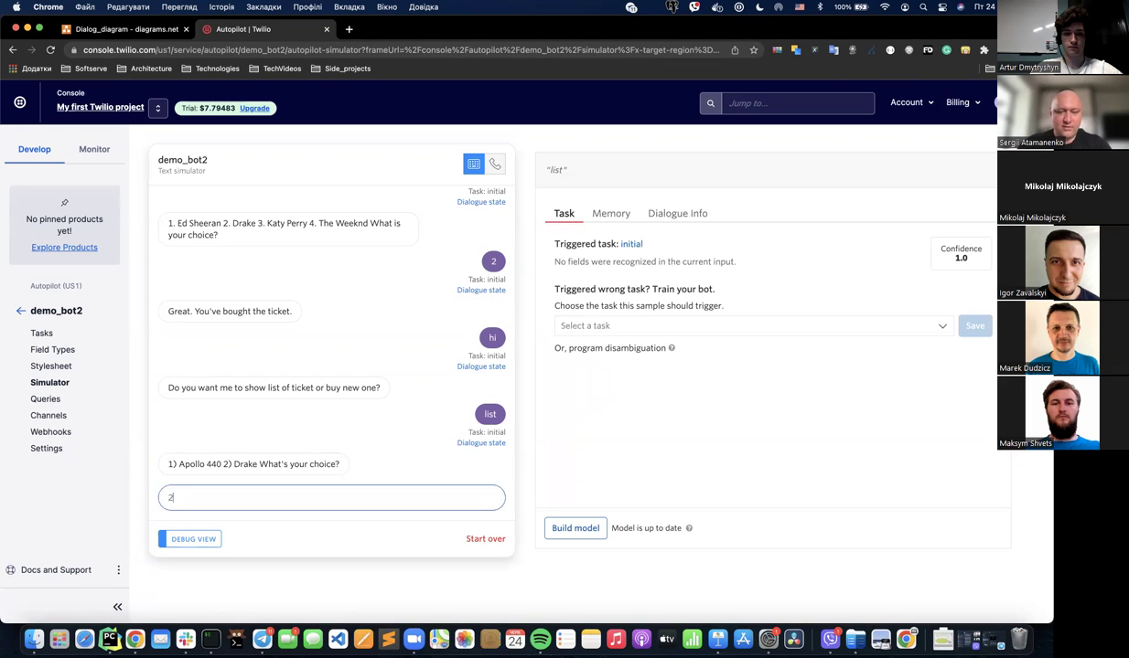
key(Return)
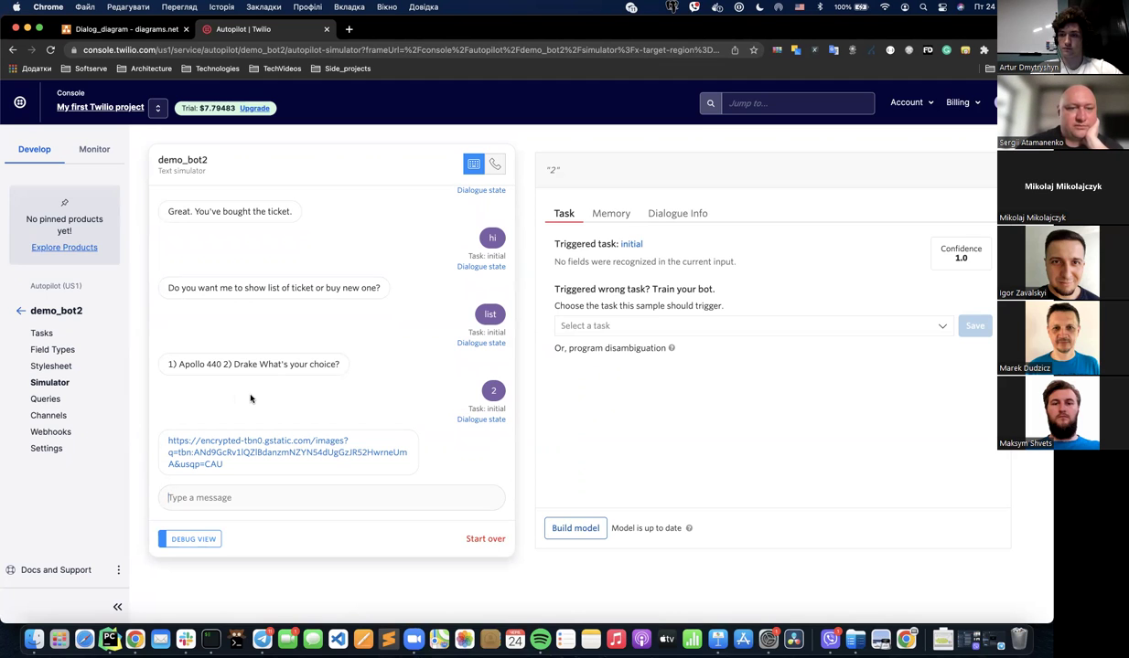
- Open demo_bot2's task list, switch to PyCharm and bring up tickets.py with tasks.py closed
click(41, 333)
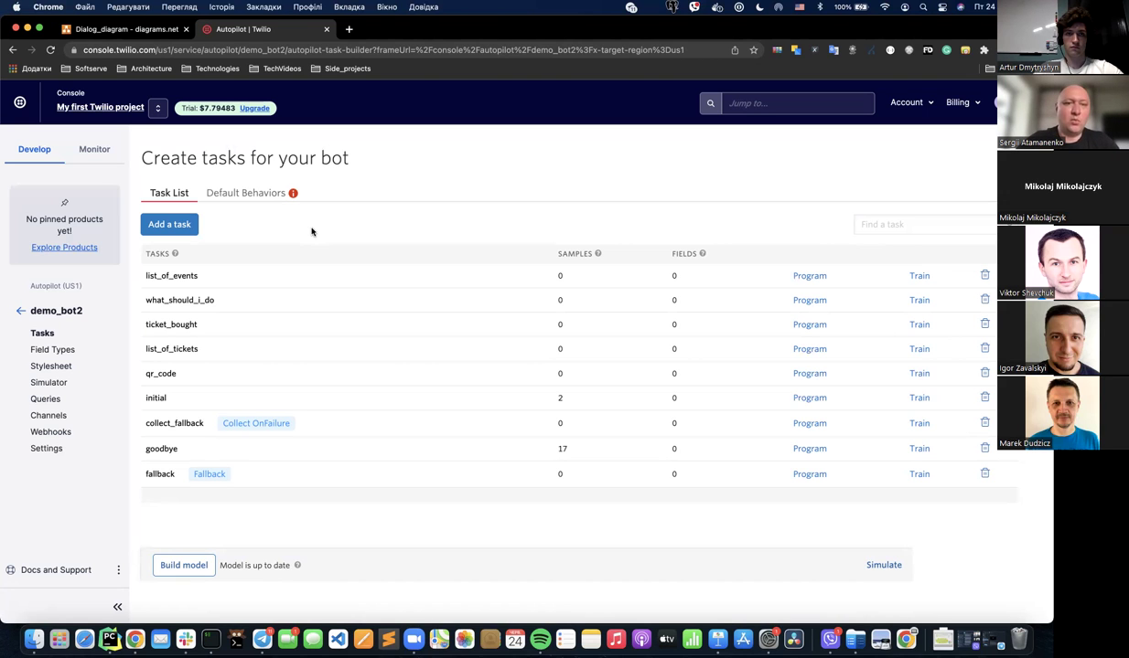
key(ctrl+Right)
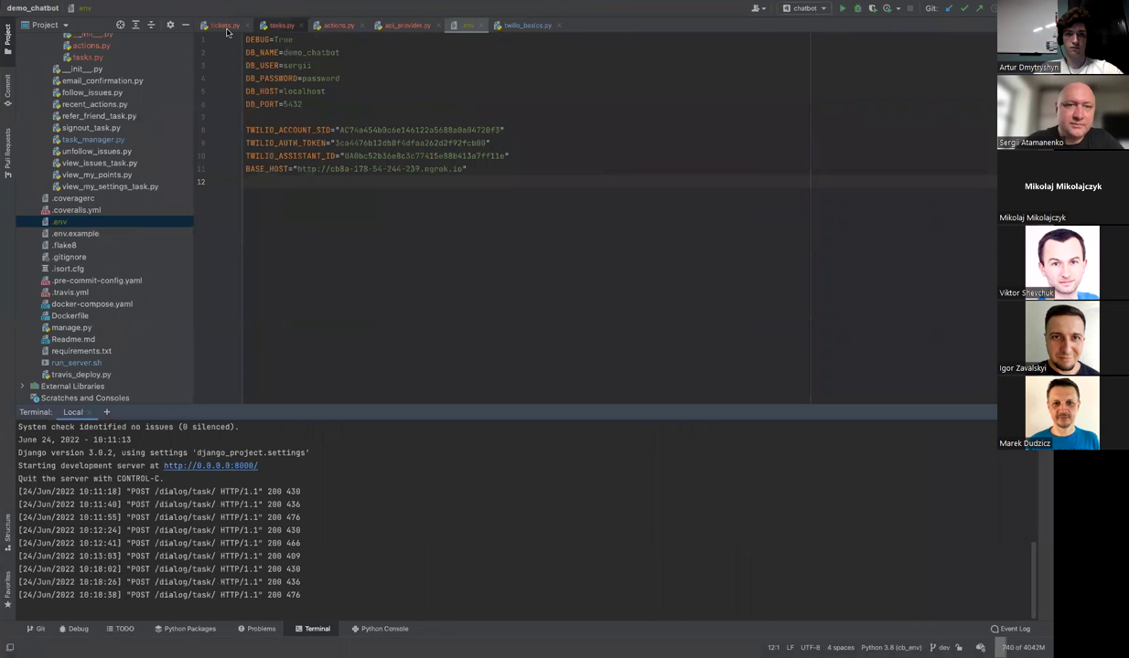
click(226, 26)
middle_click(285, 25)
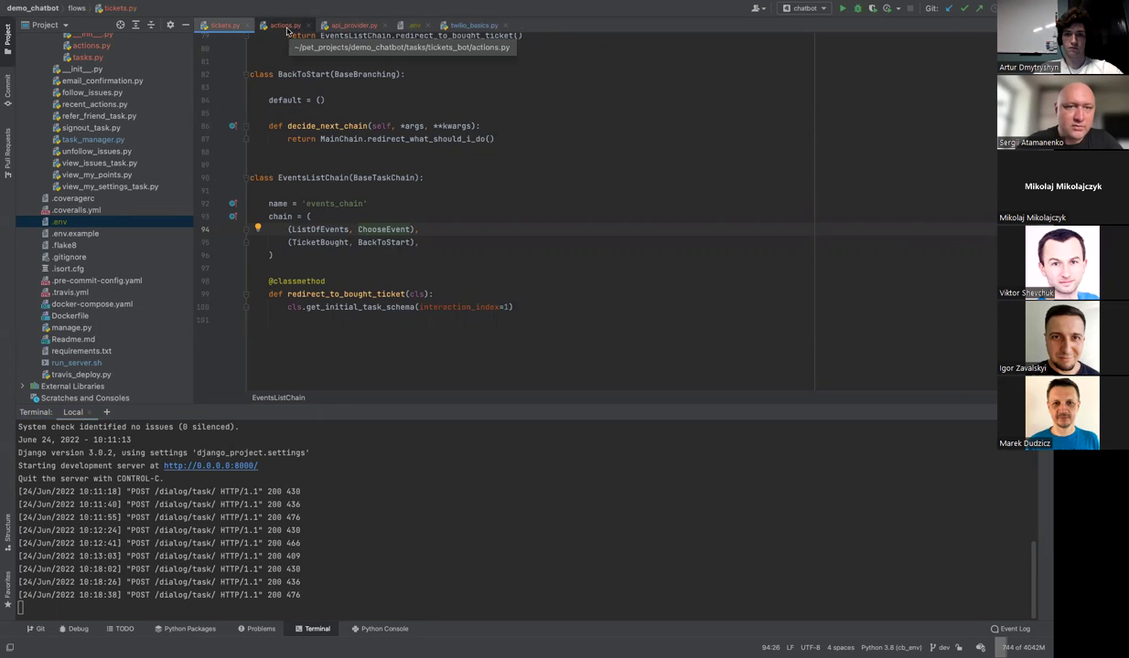
- Examine the EventsListChain class and its ChooseEvent branching in tickets.py, and switch back to the Autopilot task list in Chrome
scroll(279, 150, up, 3)
scroll(382, 253, down, 2)
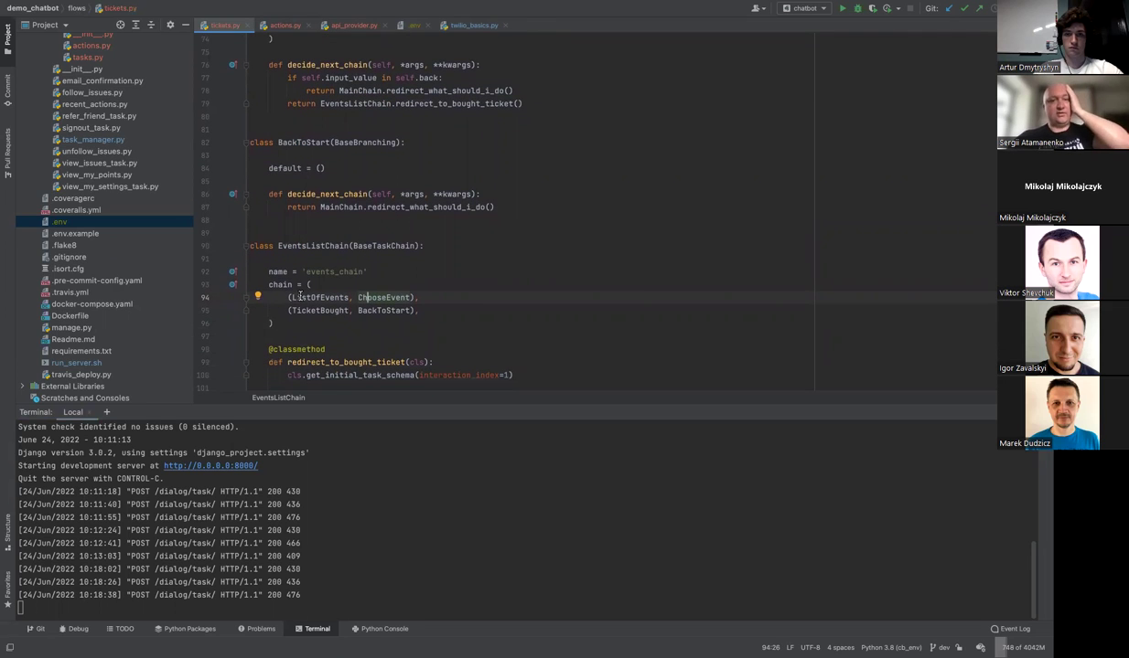
click(375, 297)
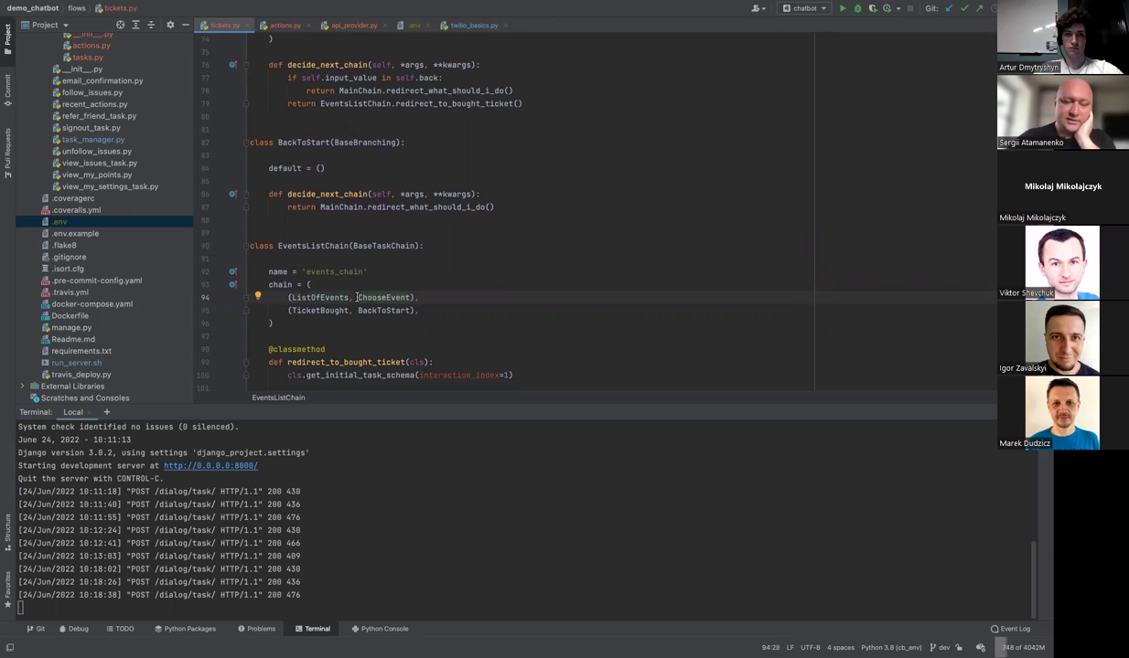
mouse_move(370, 297)
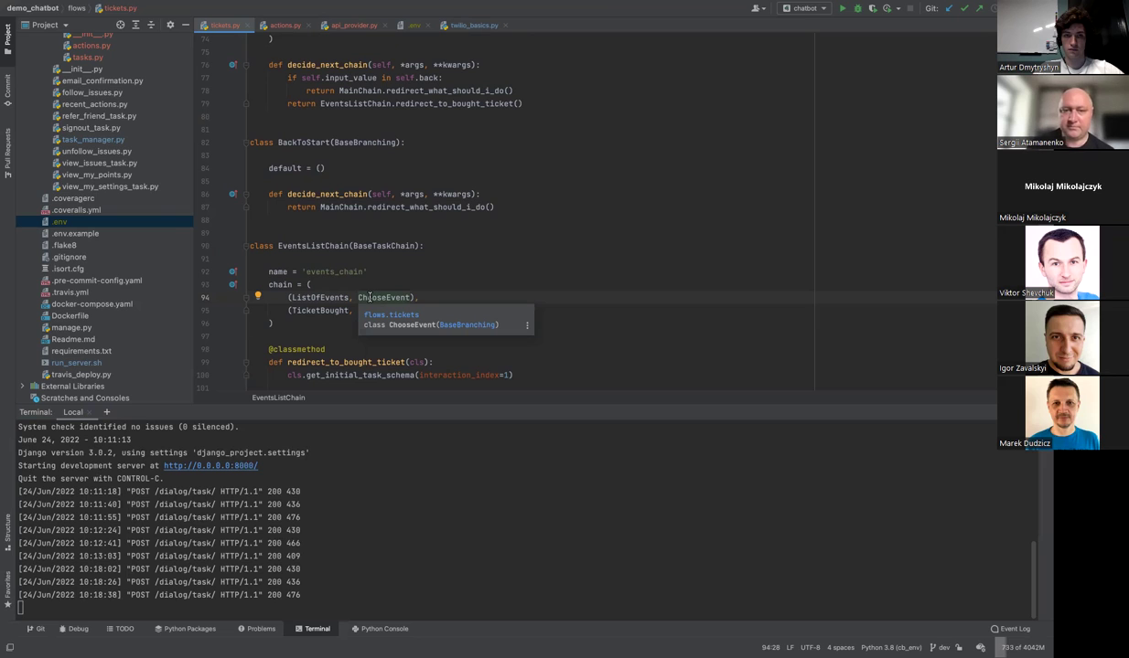
mouse_move(325, 245)
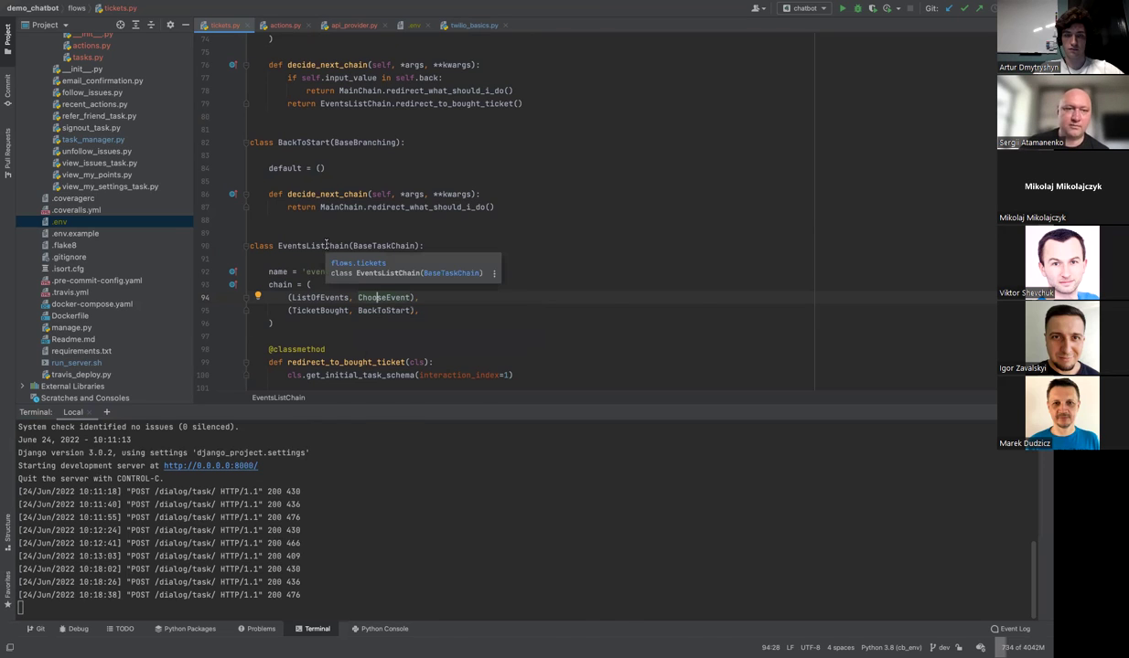
key(super+Tab)
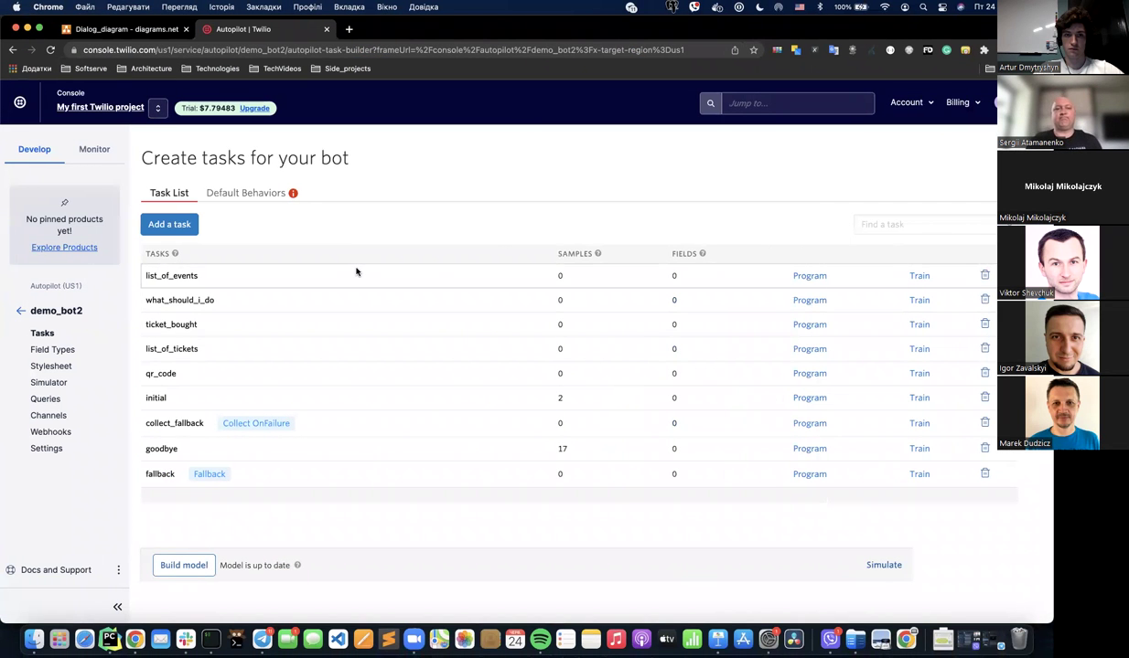